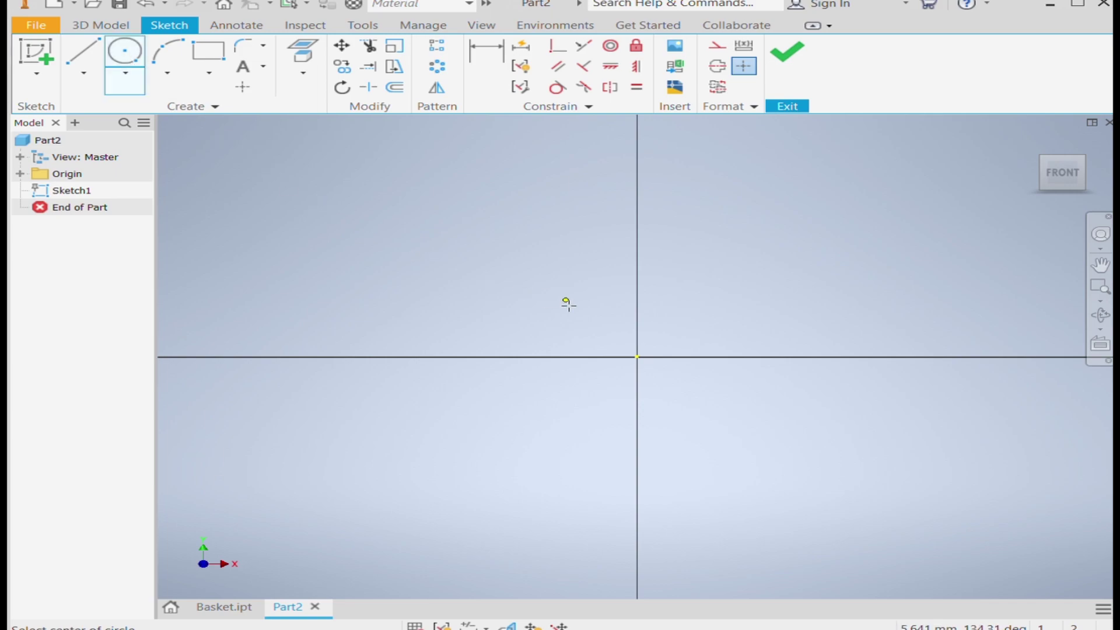
Sketch a circle with a 100 mm diameter centred on the origin and finish the sketch
{"action": "left_click", "coordinate": [640, 367]}
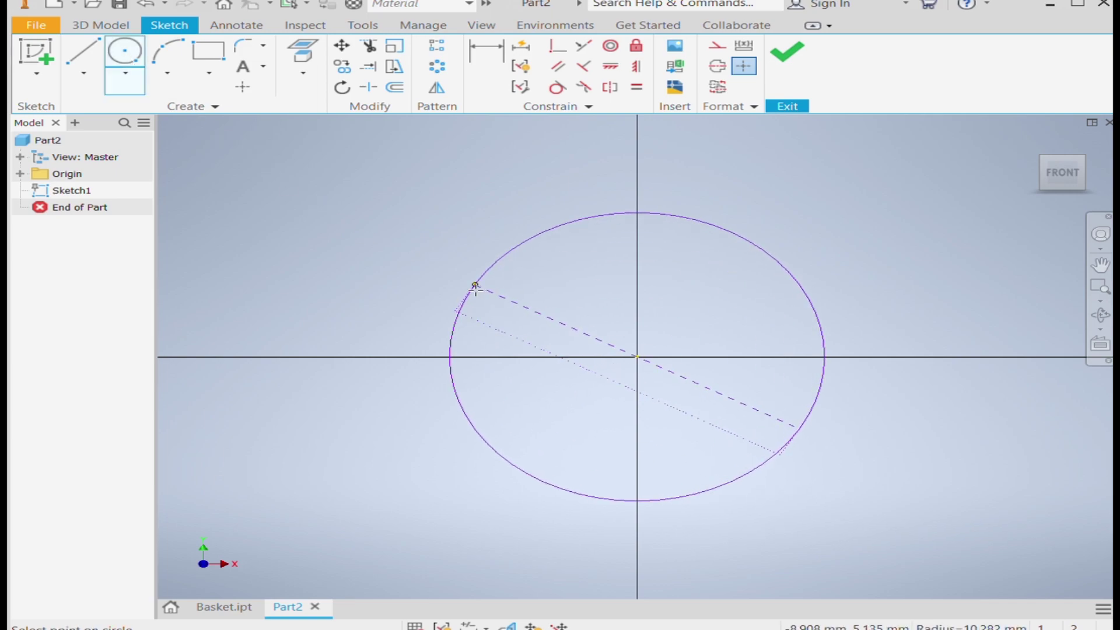
{"action": "type", "text": "100"}
{"action": "key", "text": "Return"}
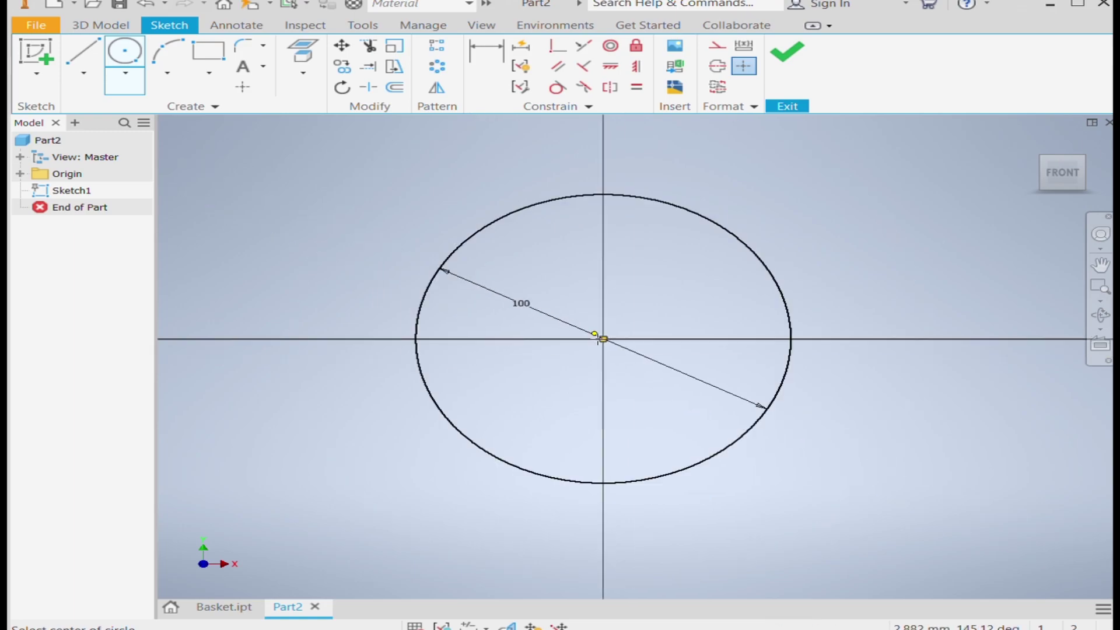
{"action": "left_click", "coordinate": [788, 59]}
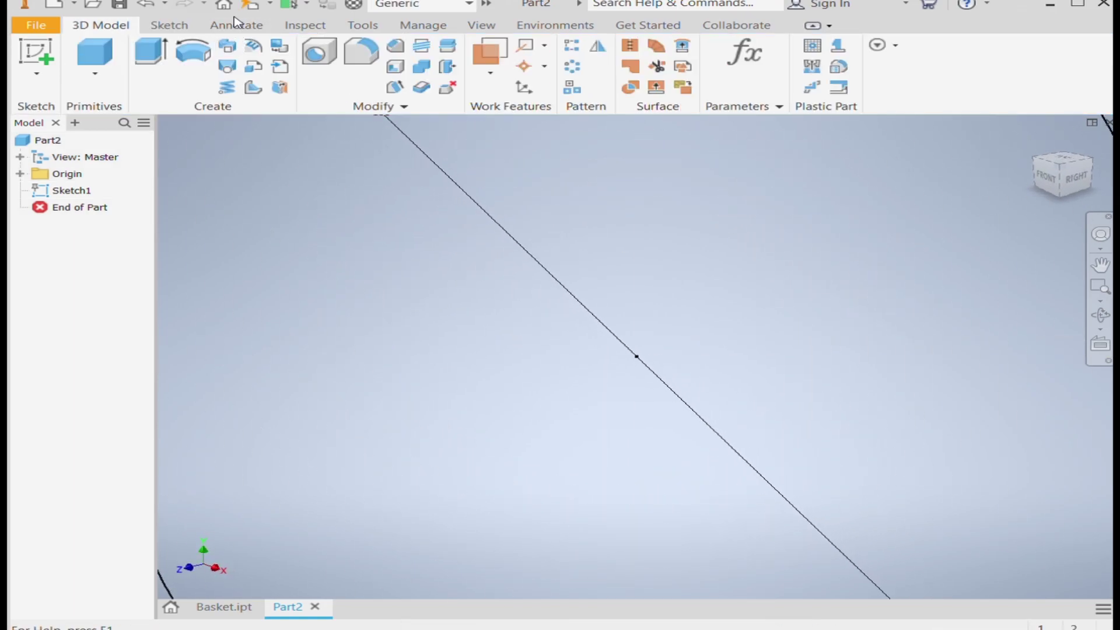
Extrude the 100 mm circle into a solid cylinder
{"action": "left_click", "coordinate": [156, 49]}
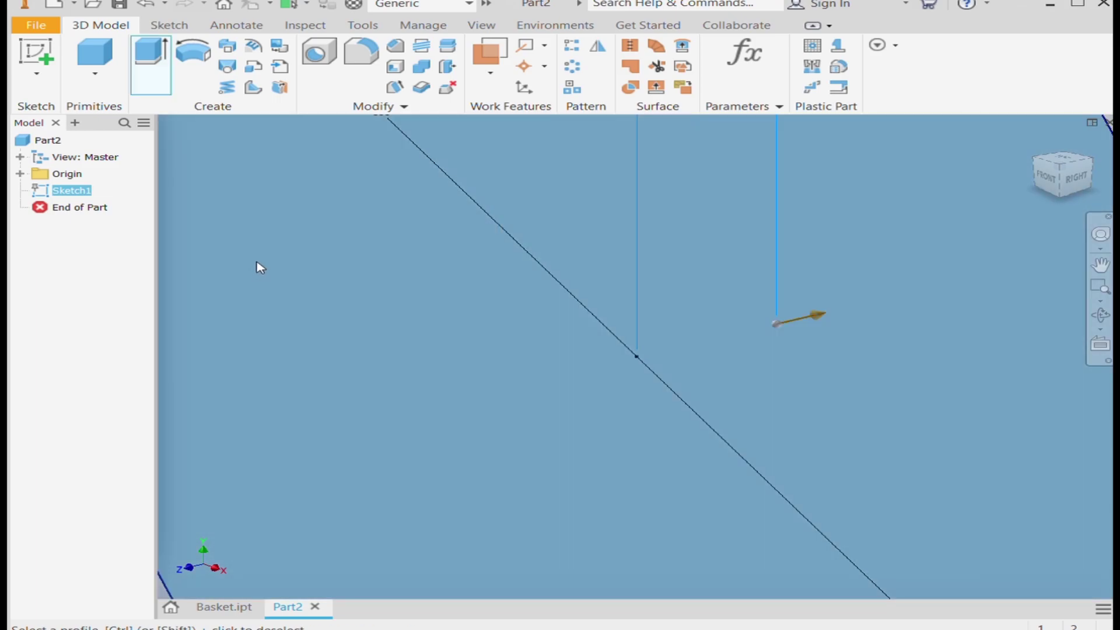
{"action": "left_click", "coordinate": [207, 386]}
{"action": "scroll", "coordinate": [575, 287], "scroll_direction": "up", "scroll_amount": 5}
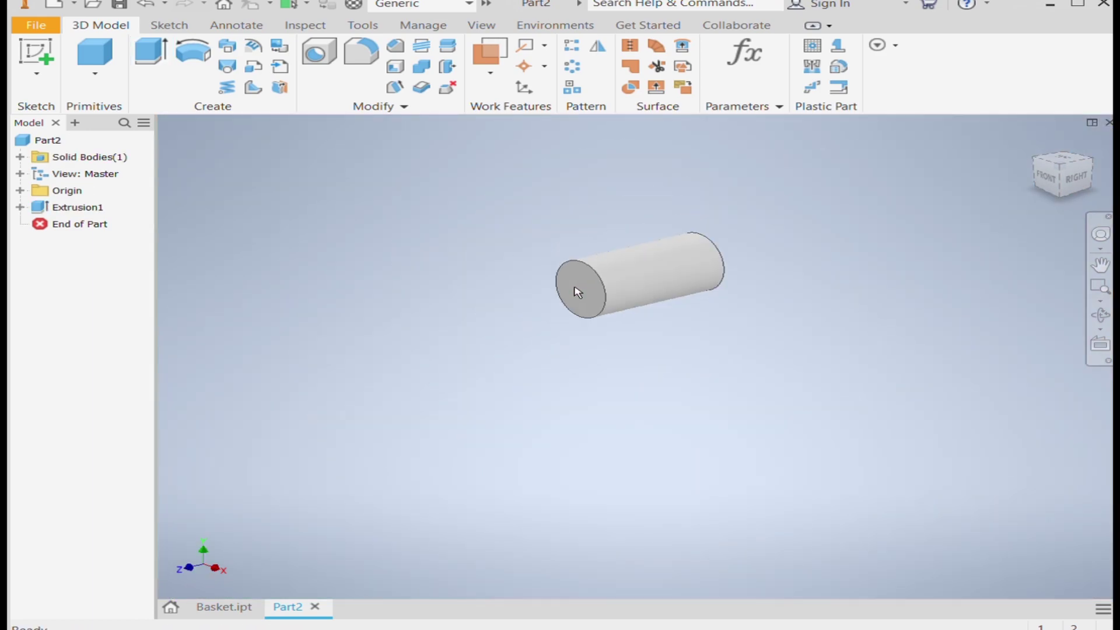
Start a sliced sketch on the YZ plane and project the cylinder's cut edges into it
{"action": "double_click", "coordinate": [39, 193]}
{"action": "left_click", "coordinate": [73, 211]}
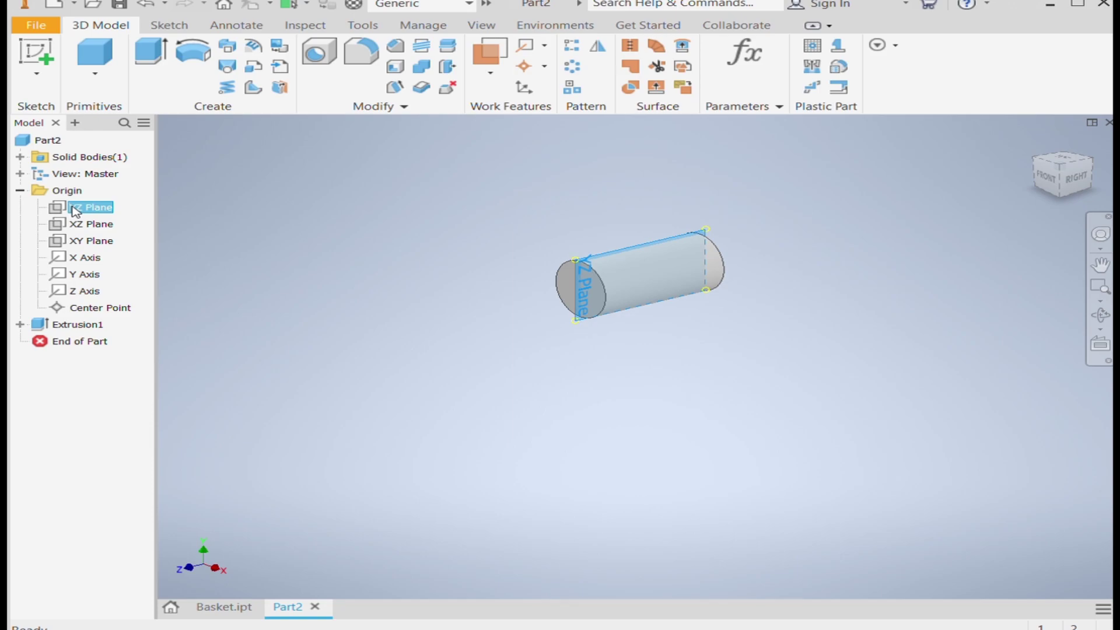
{"action": "key", "text": "s"}
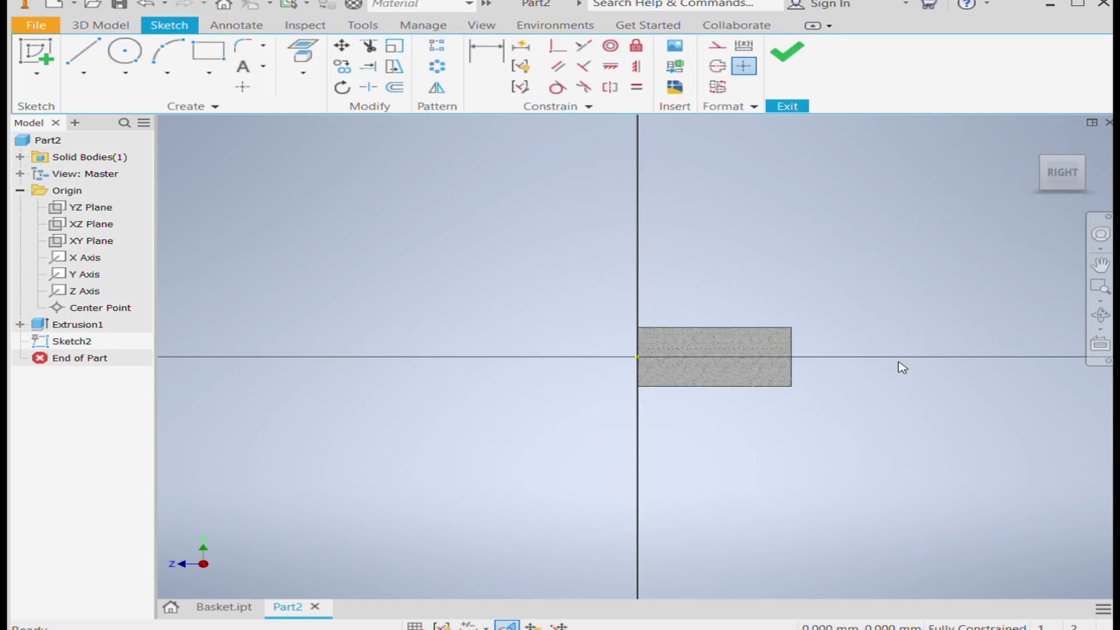
{"action": "scroll", "coordinate": [902, 368], "scroll_direction": "down", "scroll_amount": 3}
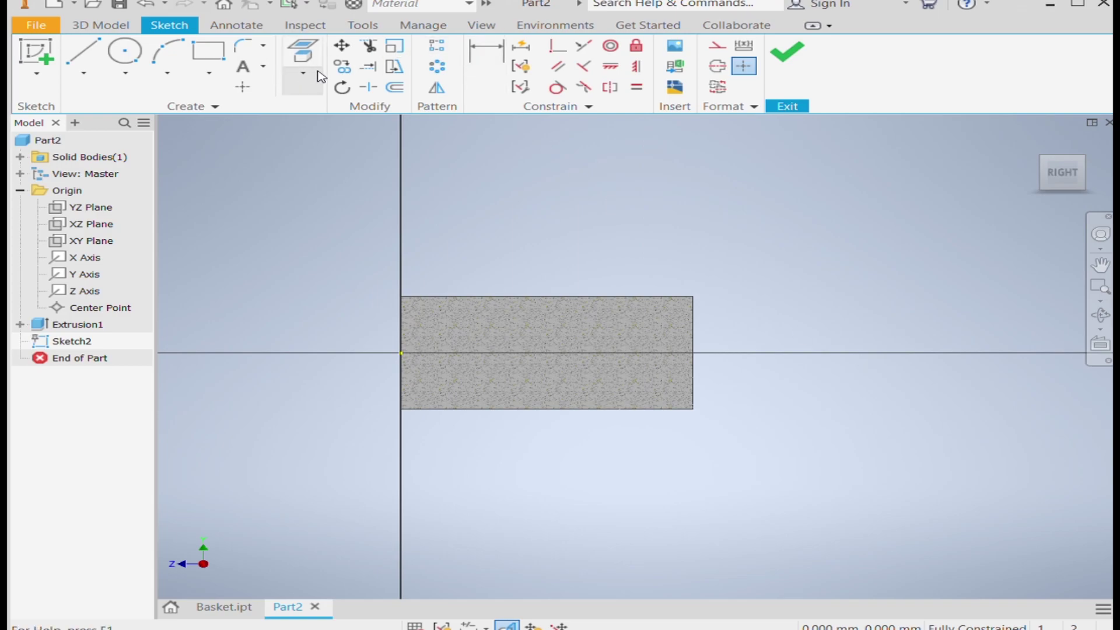
{"action": "left_click", "coordinate": [370, 149]}
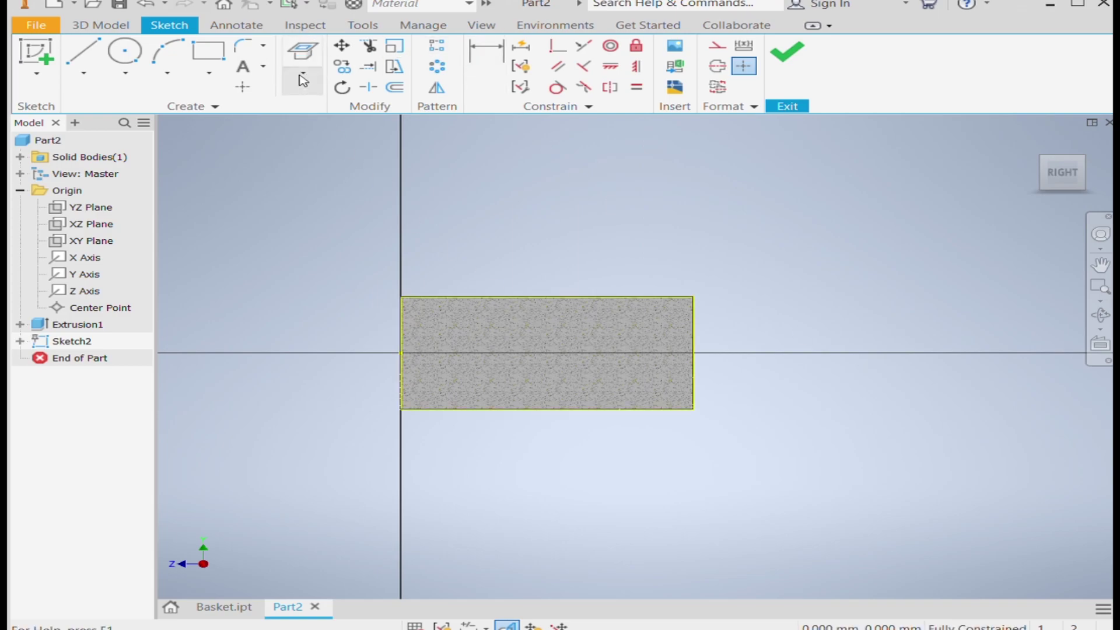
Sketch a three-point arc of about 225 mm radius across the section, from the projected upper edge to the lower edge
{"action": "left_click", "coordinate": [158, 55]}
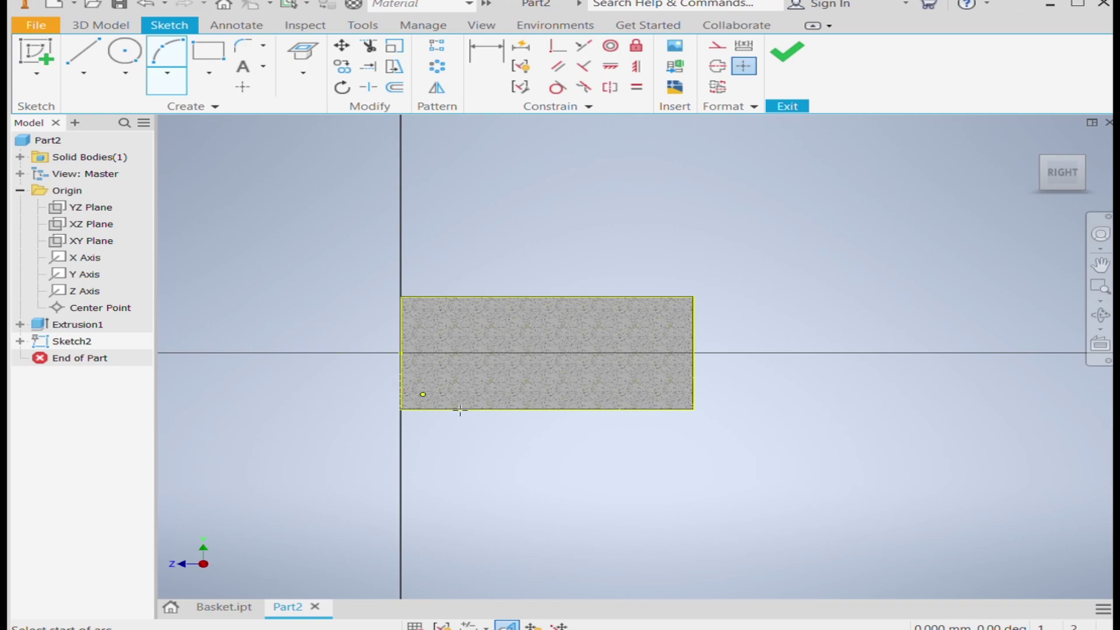
{"action": "left_click", "coordinate": [596, 298]}
{"action": "left_click", "coordinate": [529, 409]}
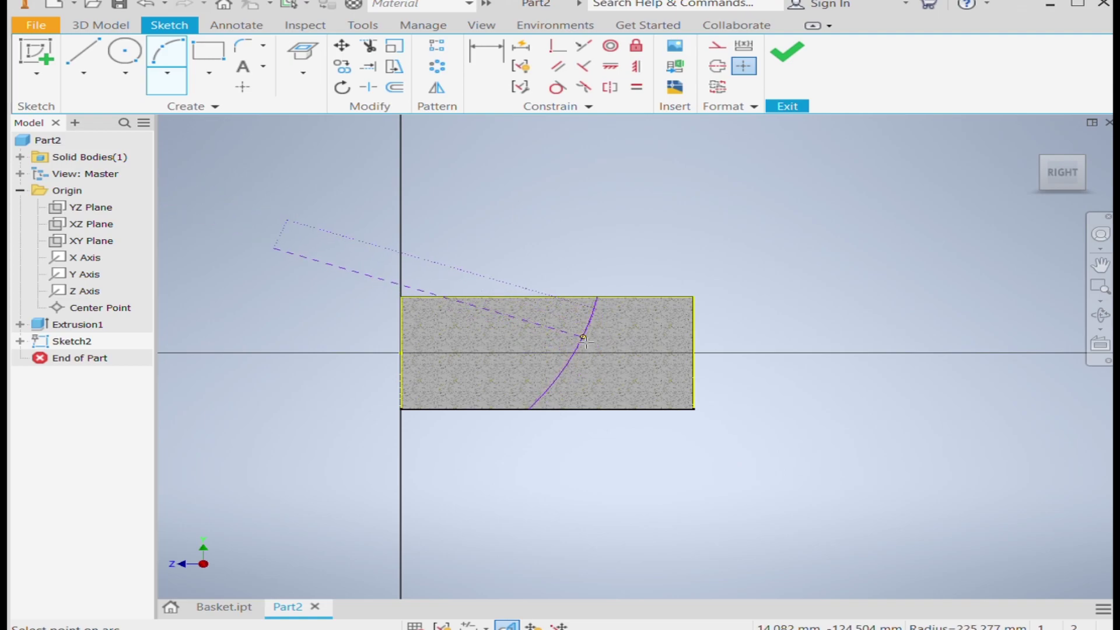
{"action": "left_click", "coordinate": [584, 341]}
Dimension the arc's radius as 150 mm
{"action": "key", "text": "d"}
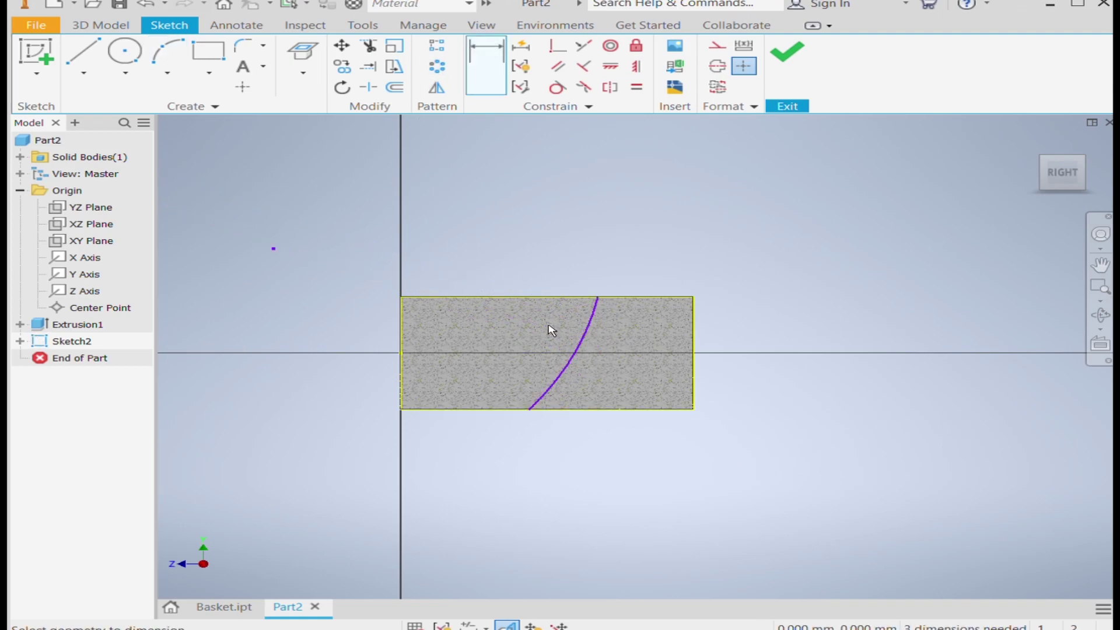
{"action": "left_click", "coordinate": [558, 373]}
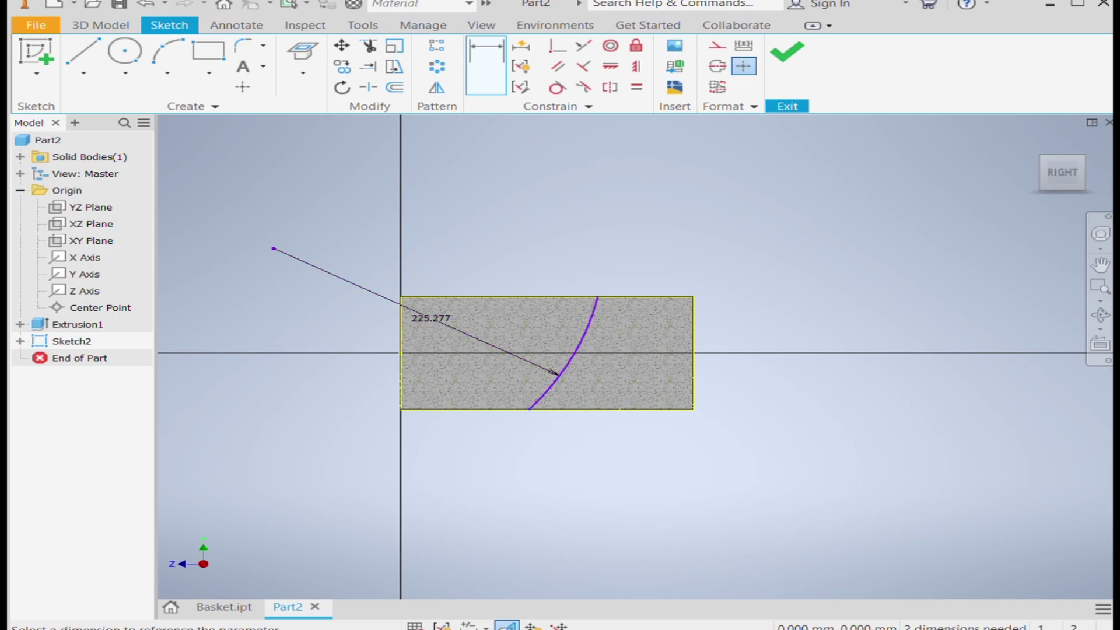
{"action": "type", "text": "150"}
{"action": "key", "text": "Return"}
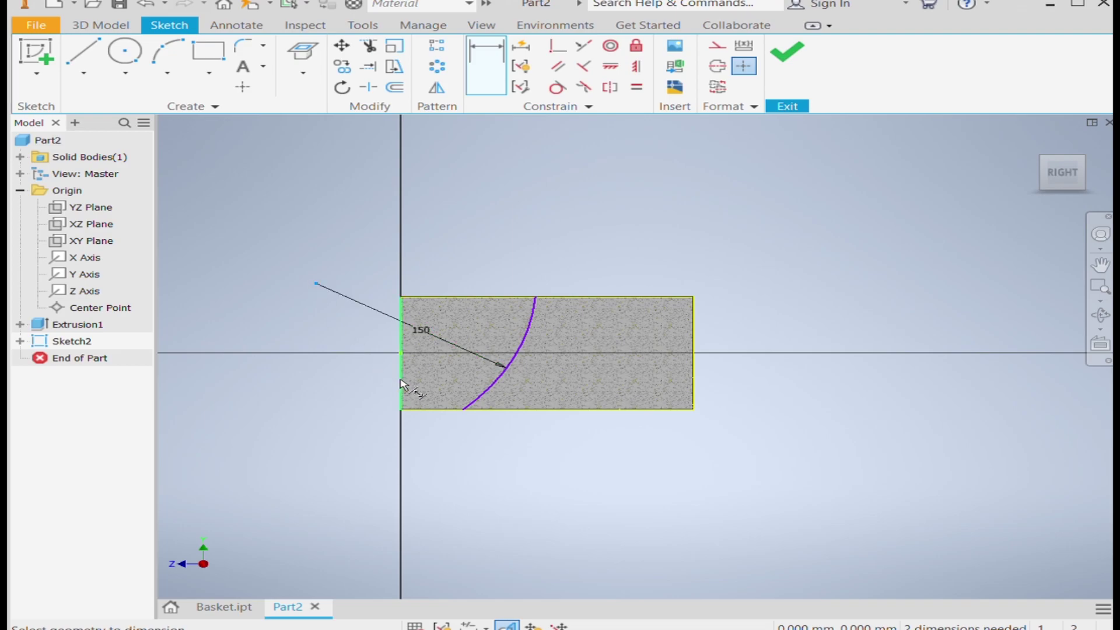
Dimension the arc's centre 50 mm above the cylinder axis and 45 mm outside the cylinder's origin end, and finish the sketch
{"action": "left_click", "coordinate": [397, 353]}
{"action": "left_click", "coordinate": [295, 330]}
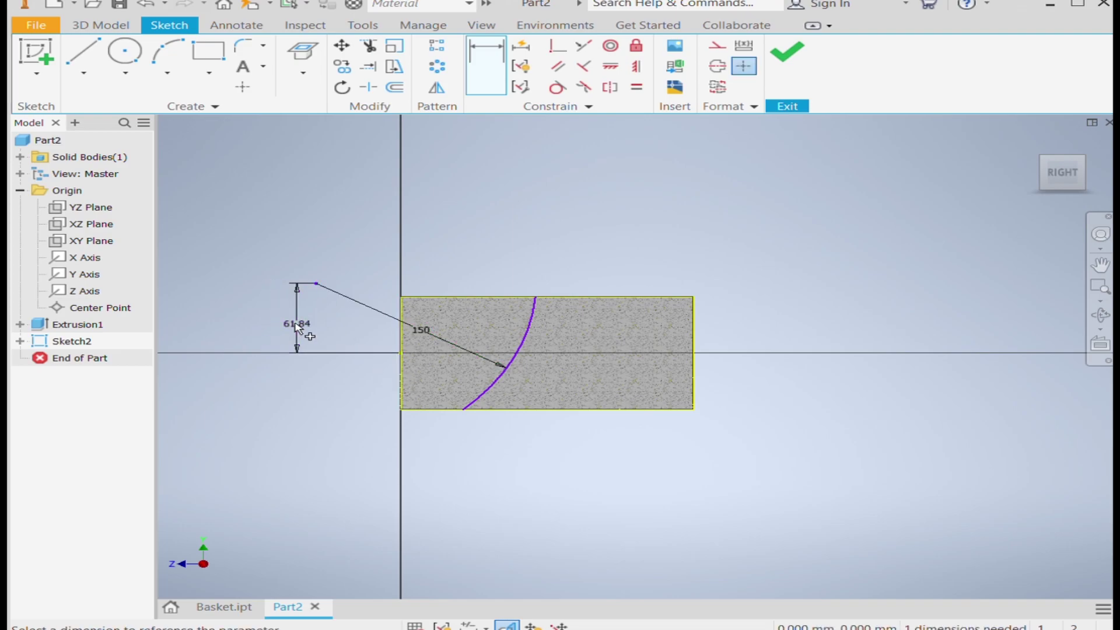
{"action": "type", "text": "50"}
{"action": "key", "text": "Return"}
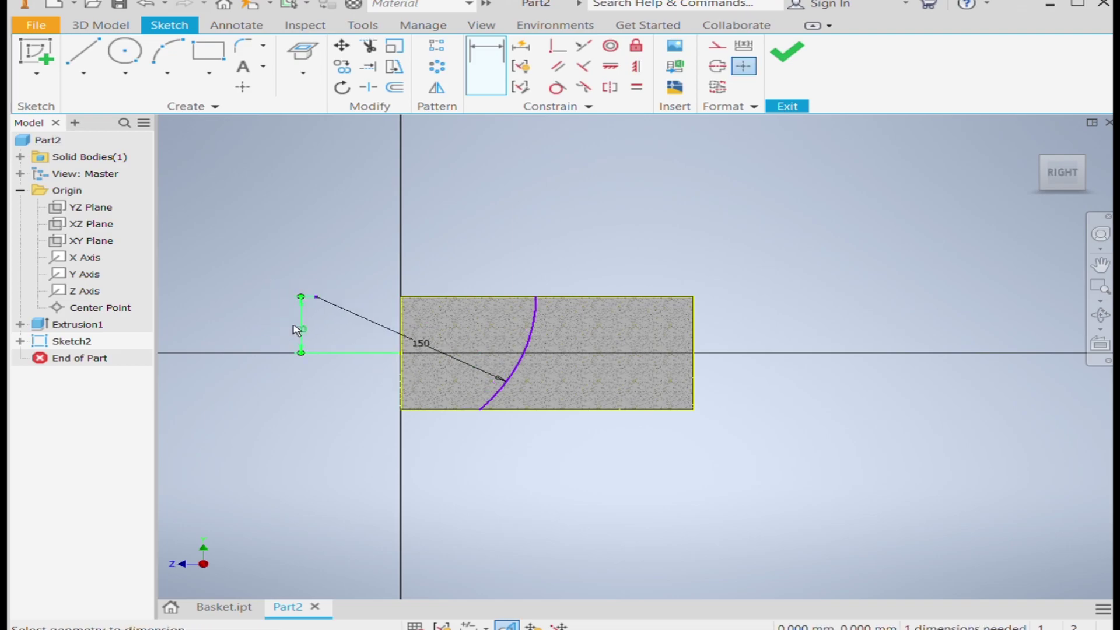
{"action": "left_click", "coordinate": [317, 296]}
{"action": "left_click", "coordinate": [352, 290]}
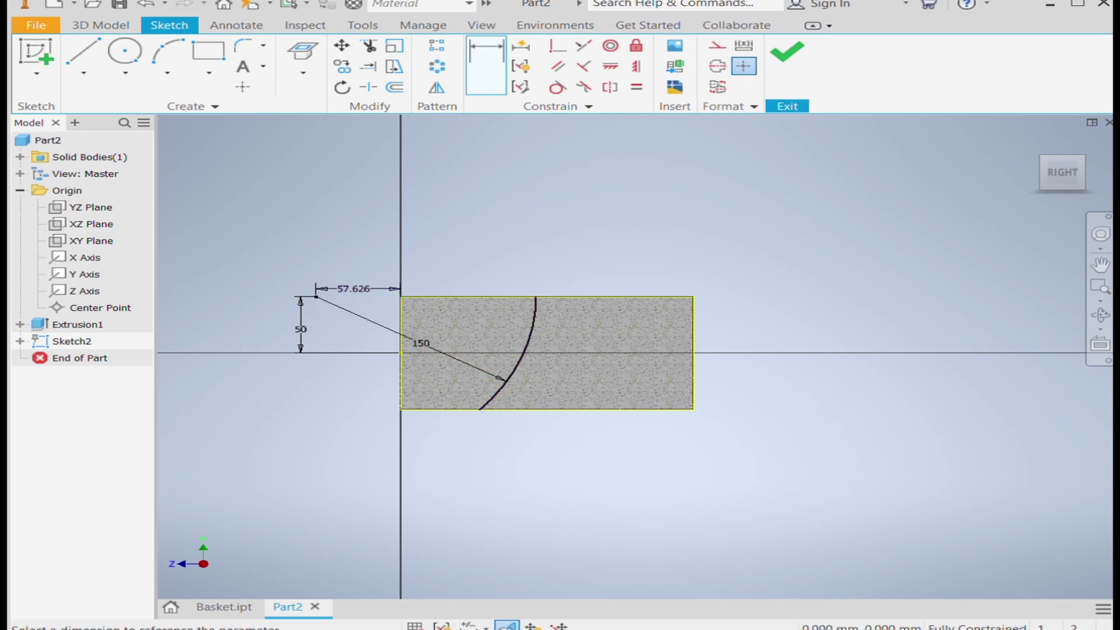
{"action": "type", "text": "45"}
{"action": "key", "text": "Return"}
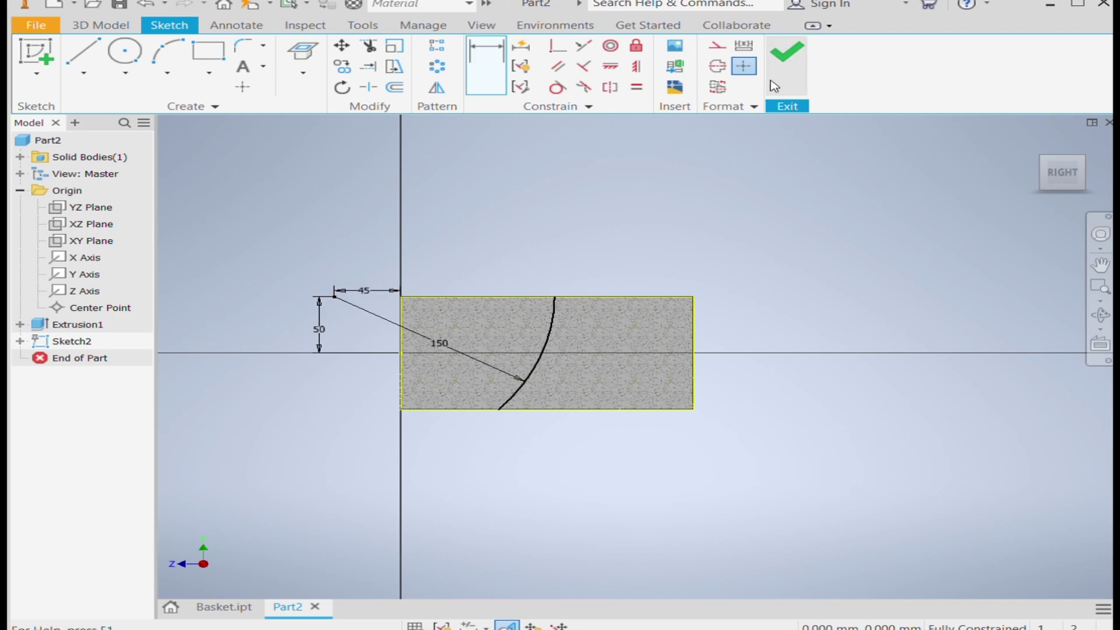
{"action": "left_click", "coordinate": [782, 79]}
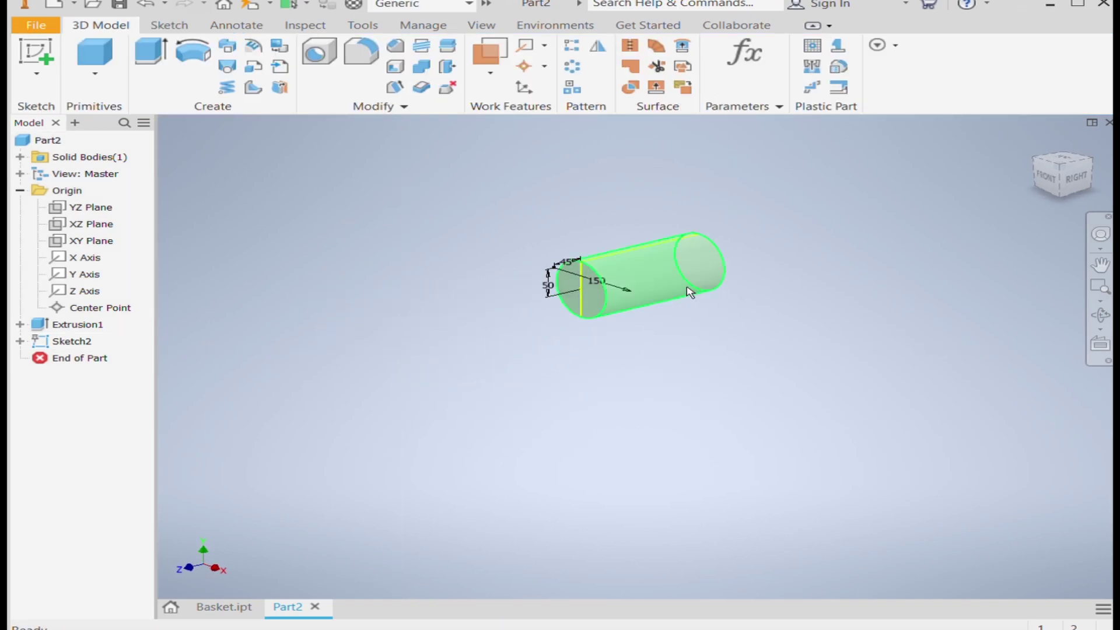
Reopen the arc sketch, add a 4 mm diameter circle centred on the arc's upper endpoint, and finish the sketch
{"action": "scroll", "coordinate": [661, 266], "scroll_direction": "down", "scroll_amount": 4}
{"action": "scroll", "coordinate": [408, 355], "scroll_direction": "up", "scroll_amount": 3}
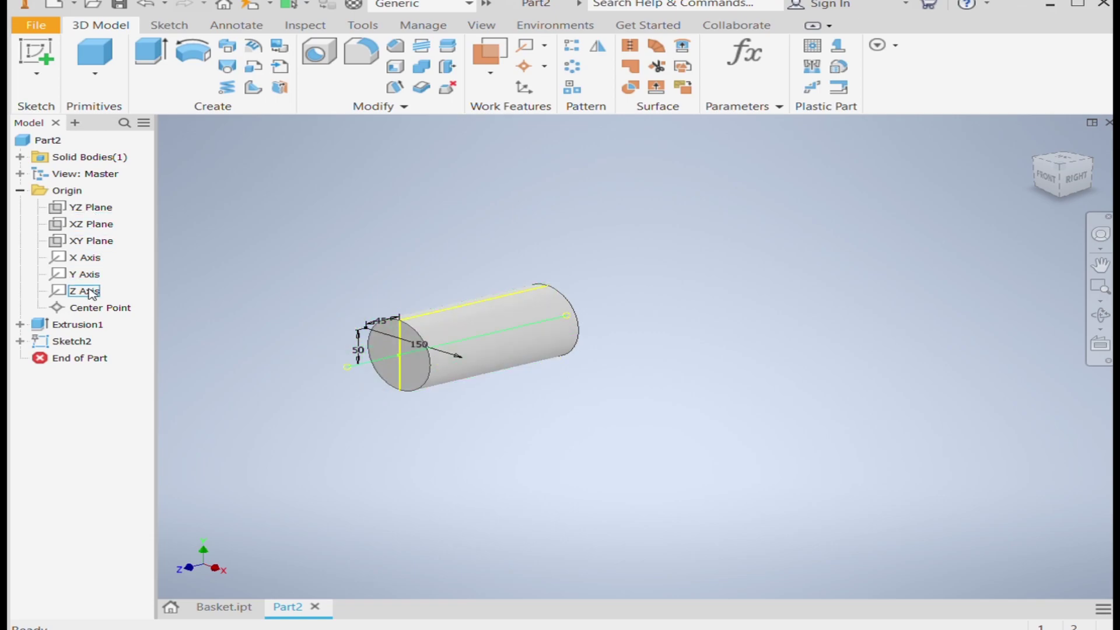
{"action": "left_click", "coordinate": [73, 341]}
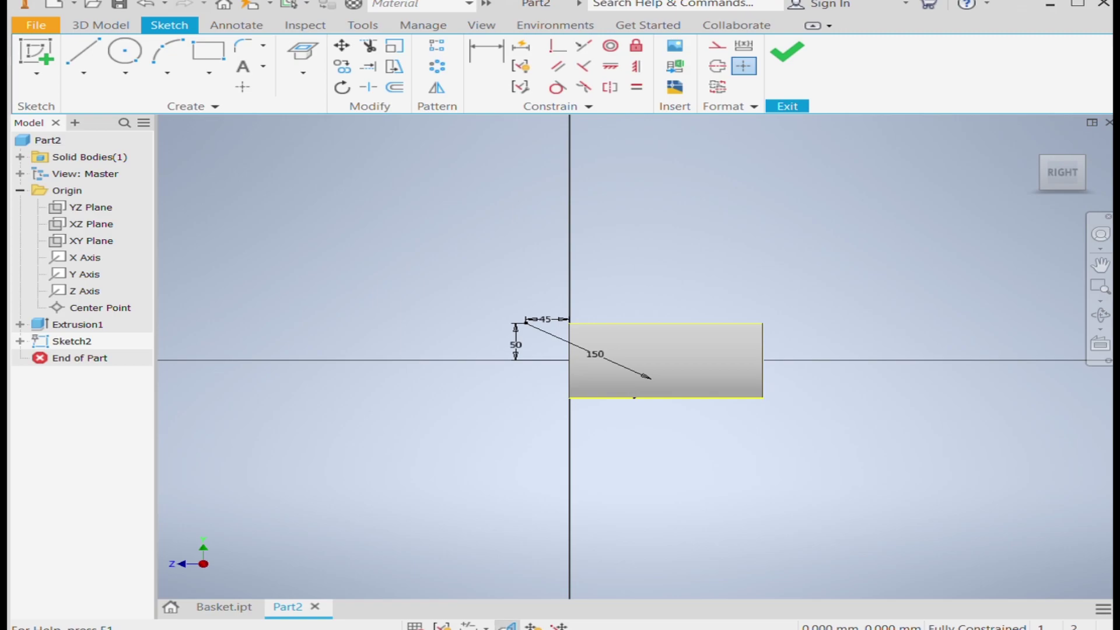
{"action": "scroll", "coordinate": [673, 319], "scroll_direction": "up", "scroll_amount": 5}
{"action": "left_click", "coordinate": [125, 51]}
{"action": "left_click", "coordinate": [647, 348]}
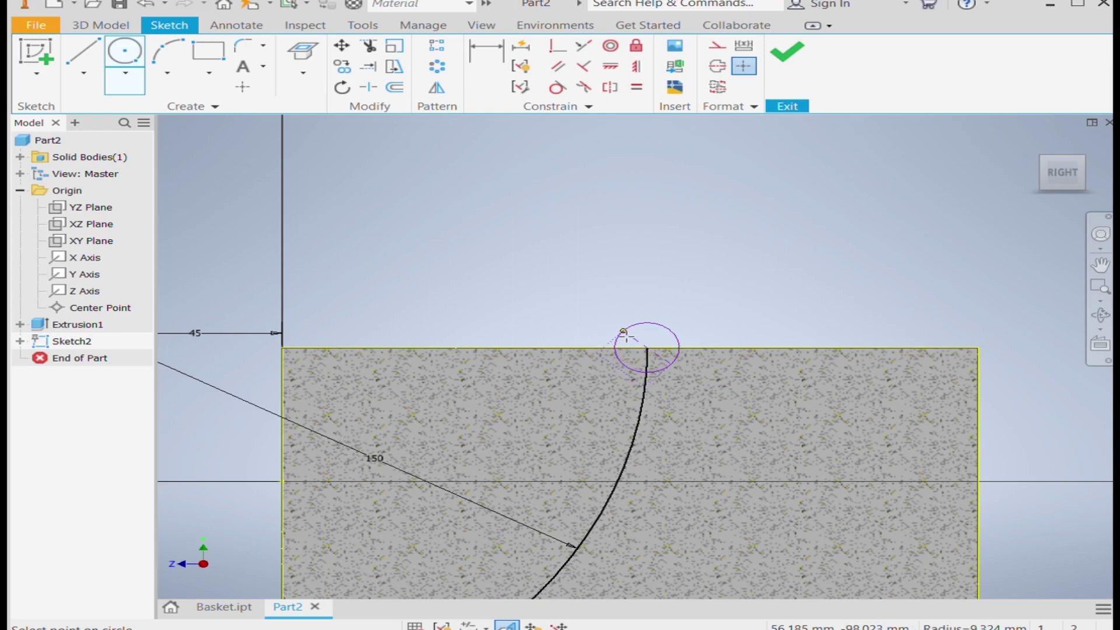
{"action": "type", "text": "4"}
{"action": "key", "text": "Return"}
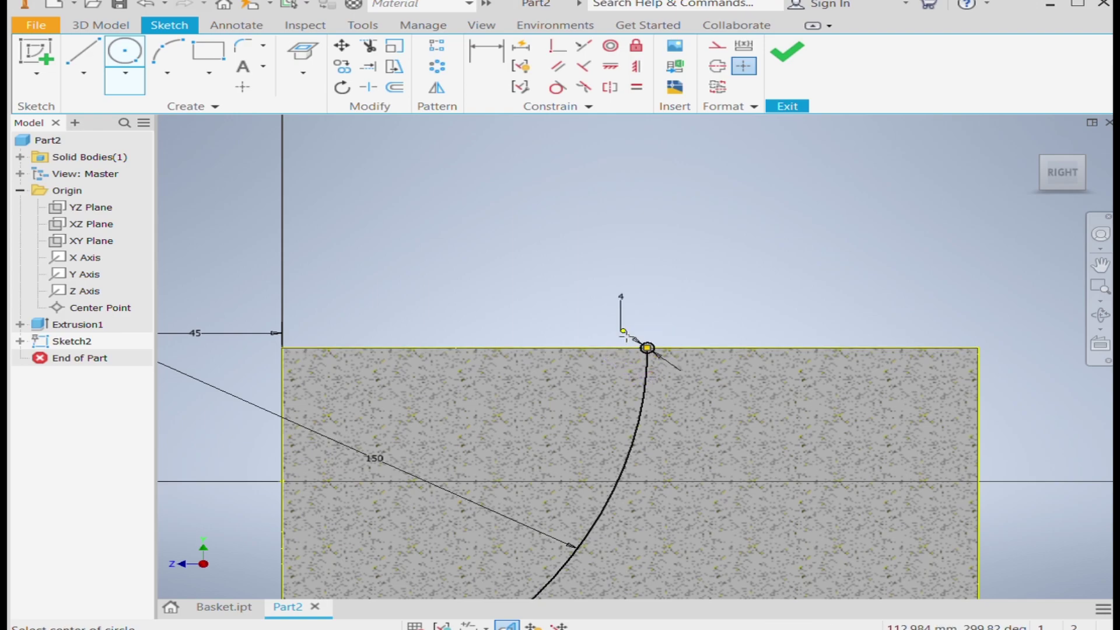
{"action": "left_click", "coordinate": [778, 70]}
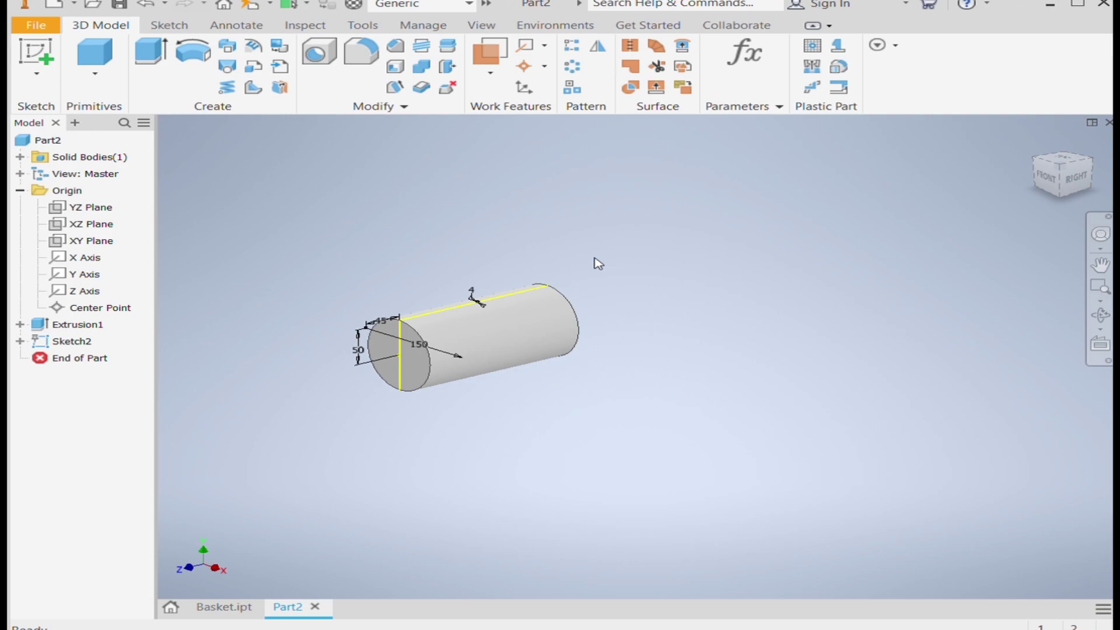
Try to sweep the 4 mm circle along the arc, and undo the circle in the arc sketch
{"action": "left_click", "coordinate": [227, 46]}
{"action": "scroll", "coordinate": [474, 301], "scroll_direction": "up", "scroll_amount": 3}
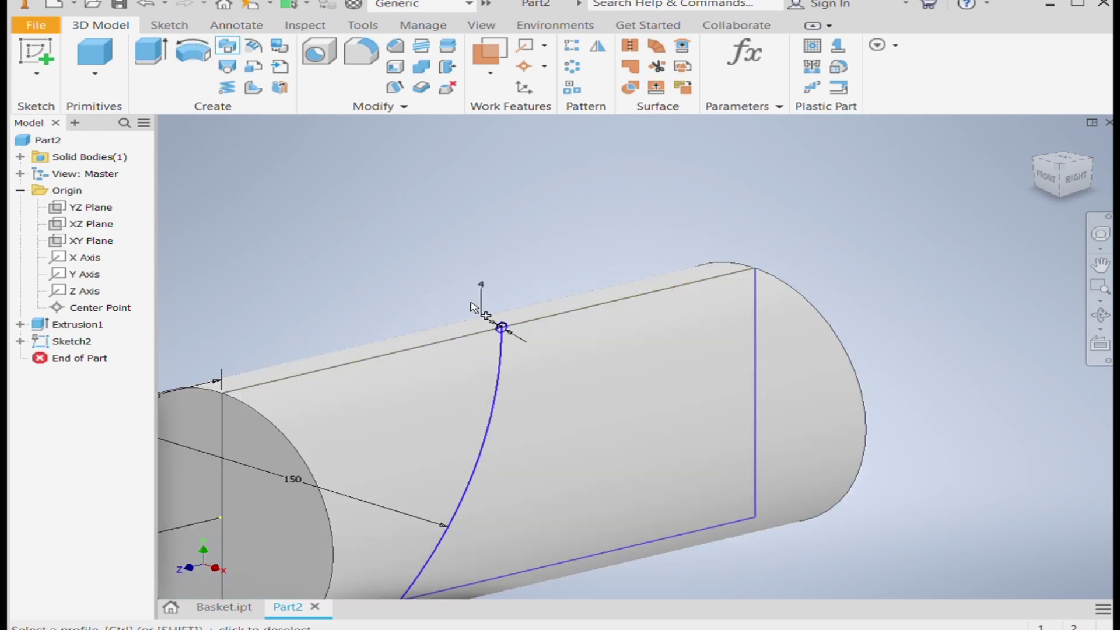
{"action": "scroll", "coordinate": [500, 325], "scroll_direction": "up", "scroll_amount": 3}
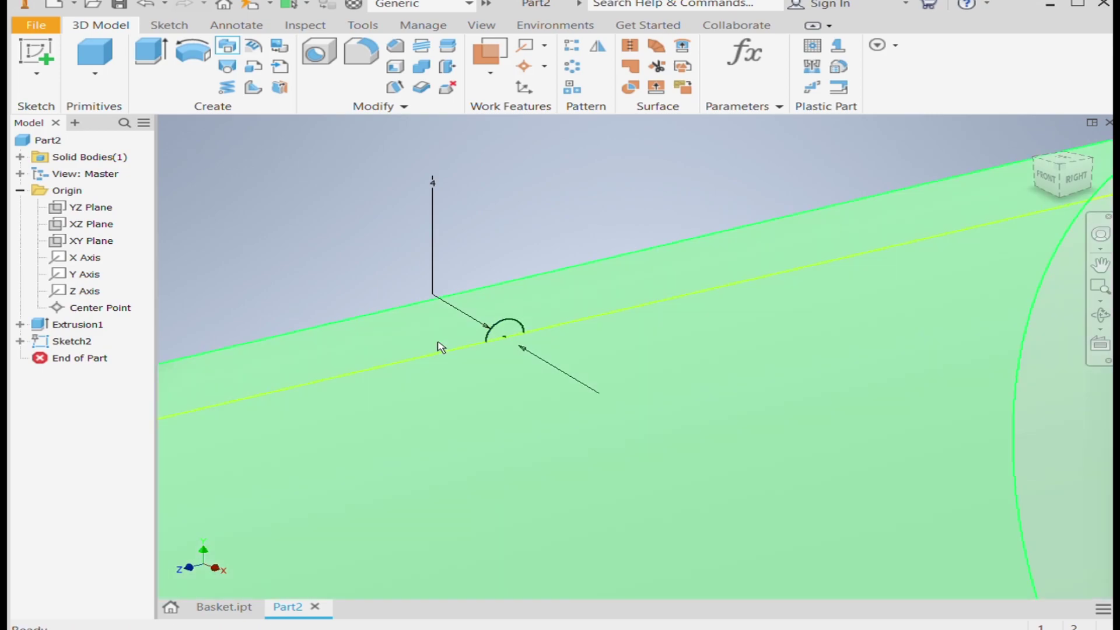
{"action": "scroll", "coordinate": [442, 347], "scroll_direction": "down", "scroll_amount": 5}
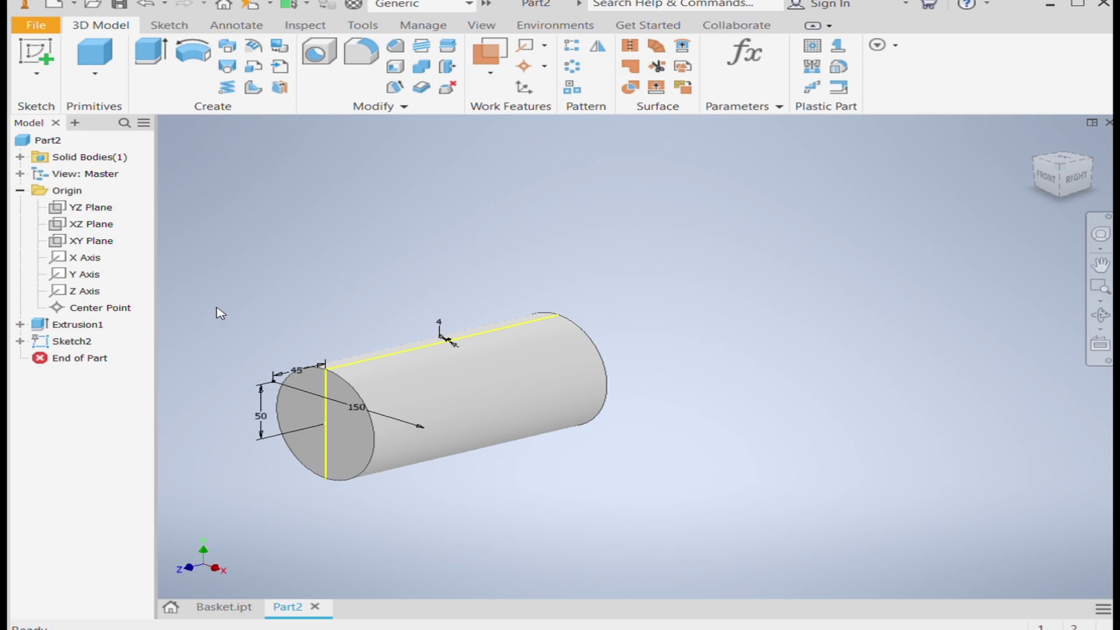
{"action": "key", "text": "ctrl+z"}
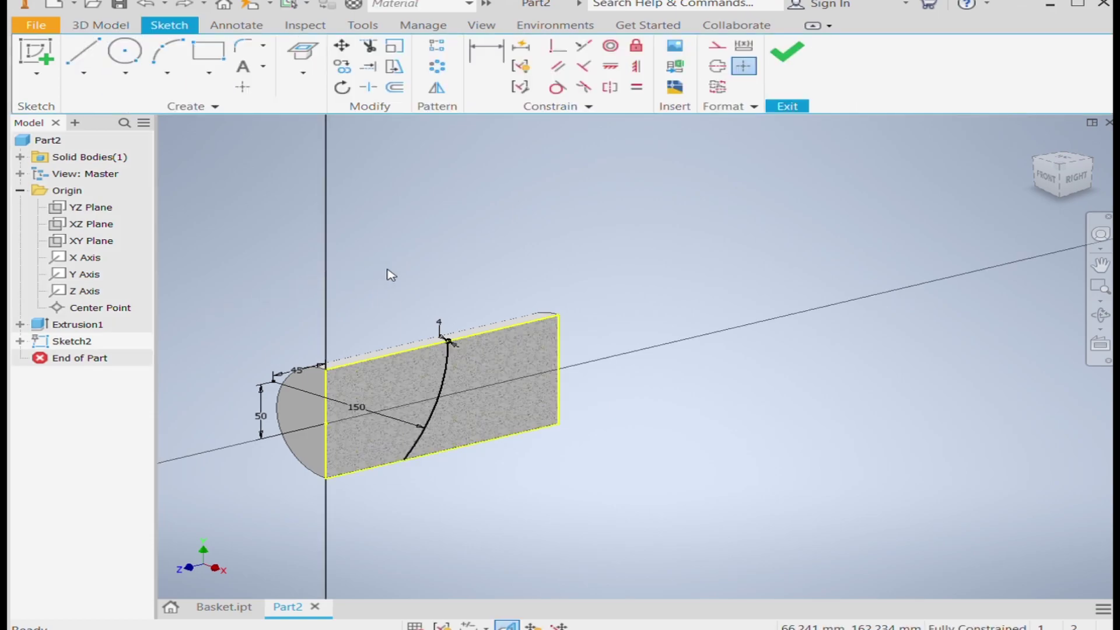
{"action": "left_click", "coordinate": [788, 65]}
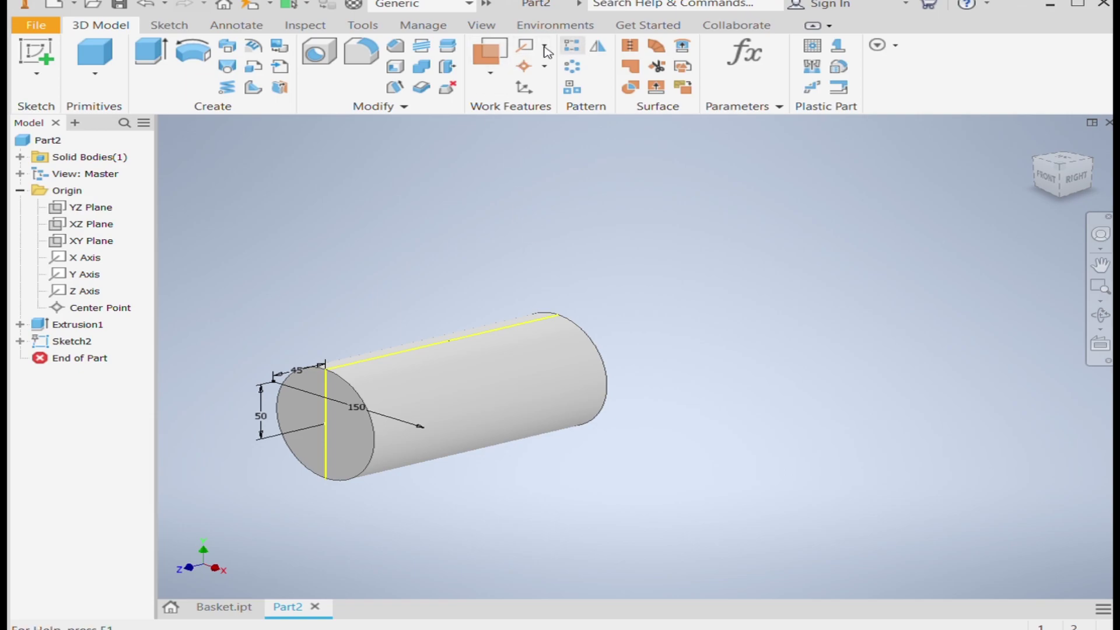
Split the cylinder's curved face, using the 150 mm arc as the split tool
{"action": "left_click", "coordinate": [446, 49]}
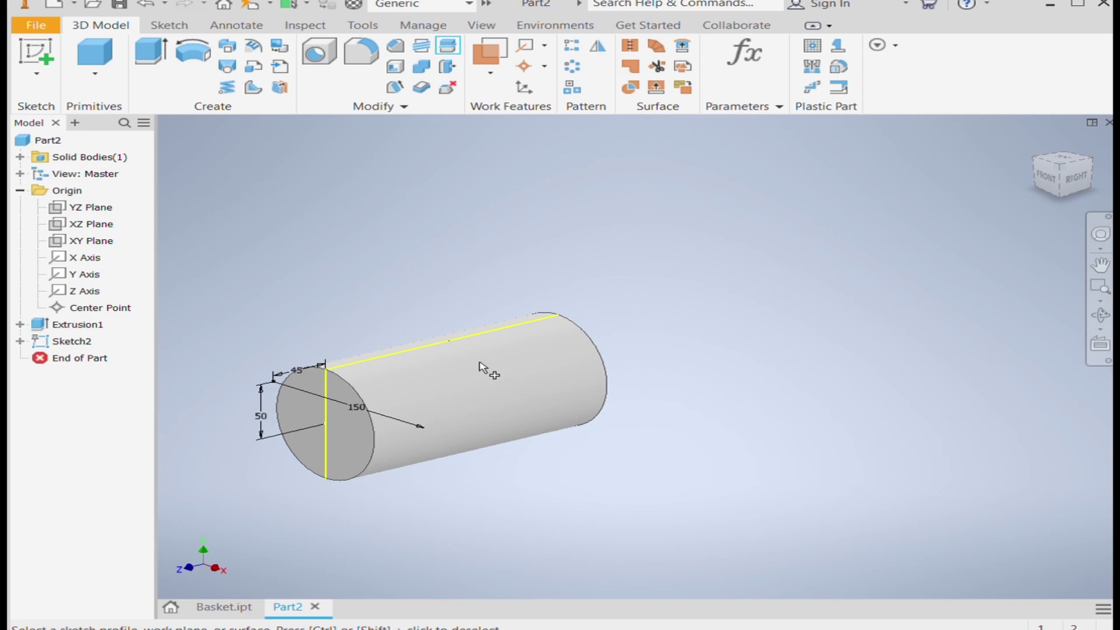
{"action": "left_click", "coordinate": [448, 369]}
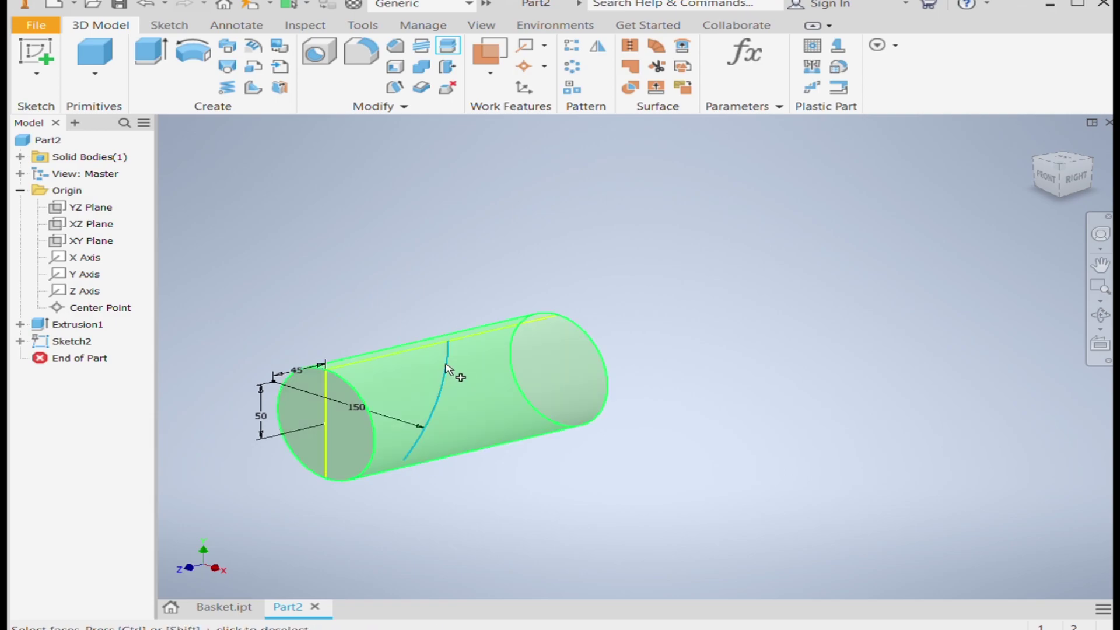
{"action": "left_click", "coordinate": [489, 340]}
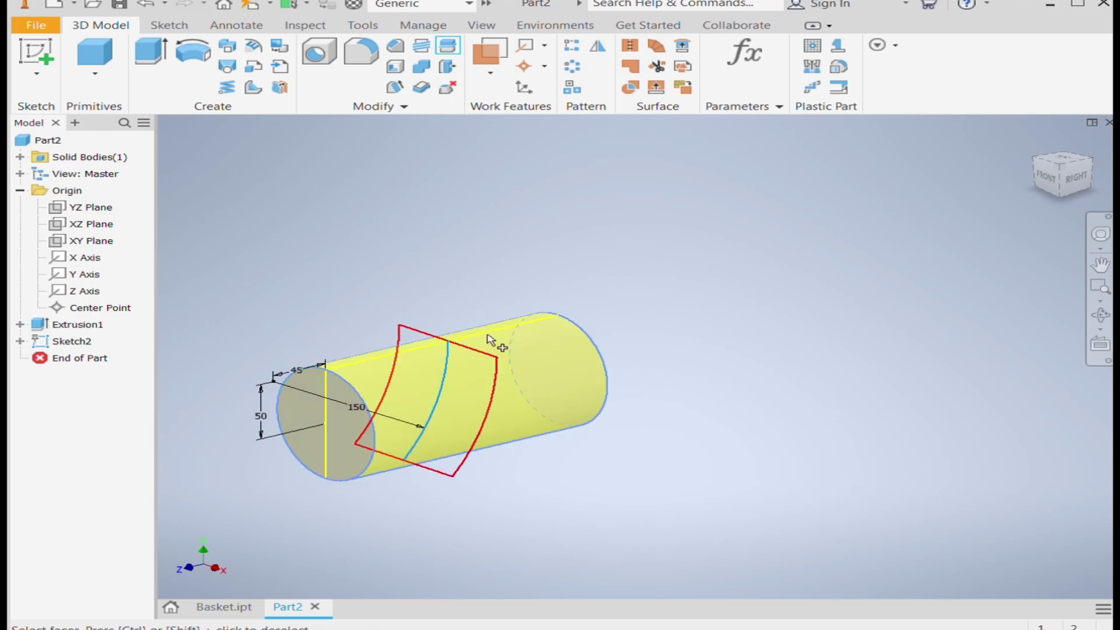
{"action": "key", "text": "Return"}
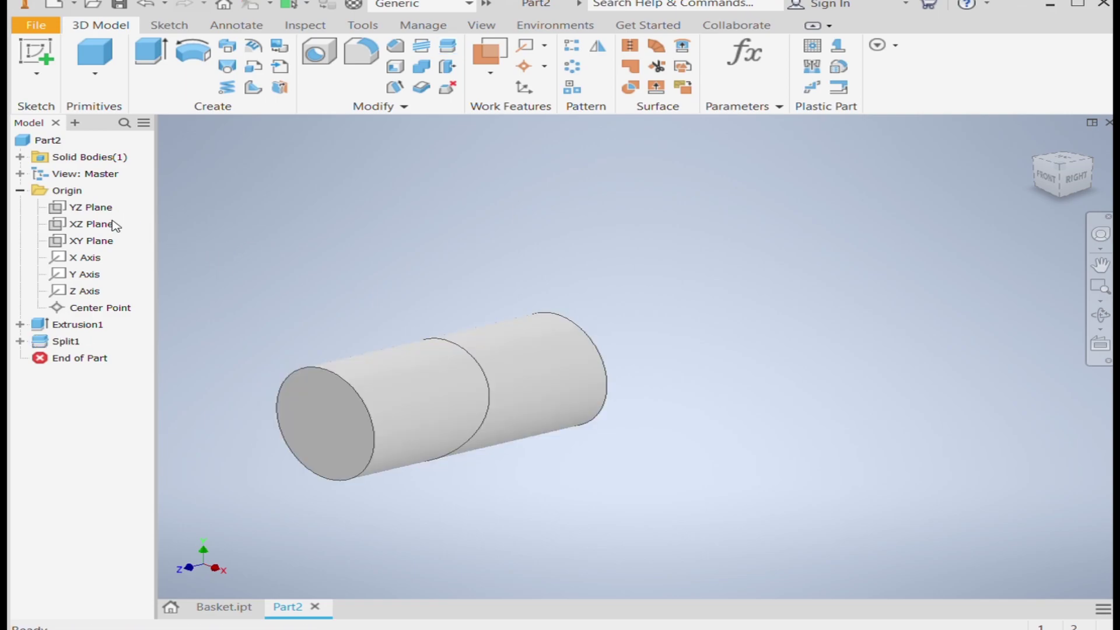
Start a sketch on the YZ plane, slice the view at the sketch plane, and project the cylinder's cut edges
{"action": "left_click", "coordinate": [82, 211]}
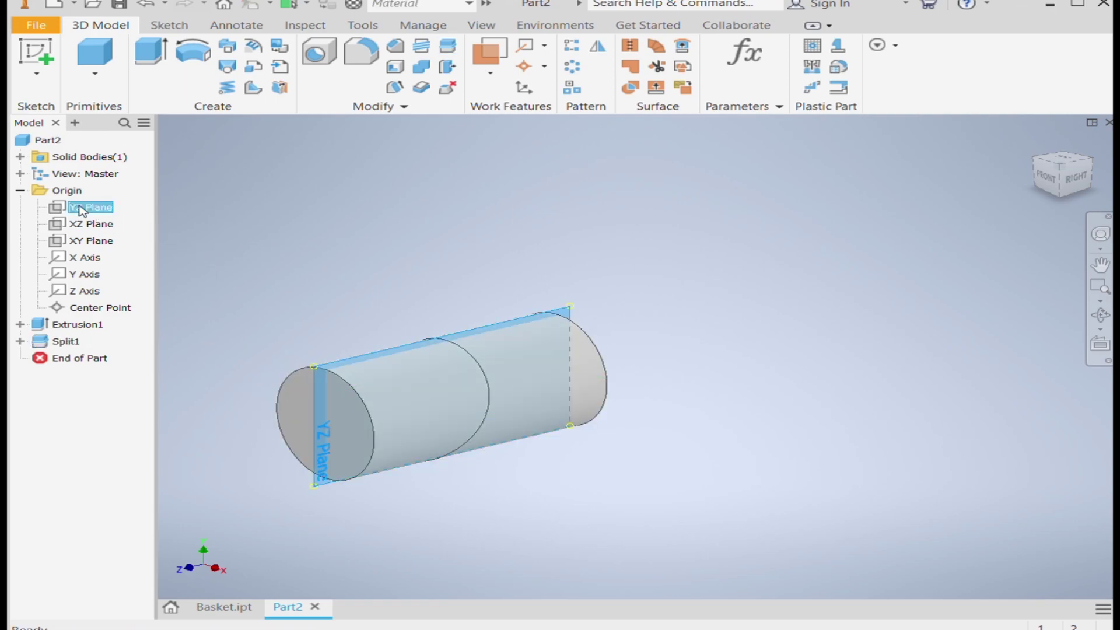
{"action": "key", "text": "s"}
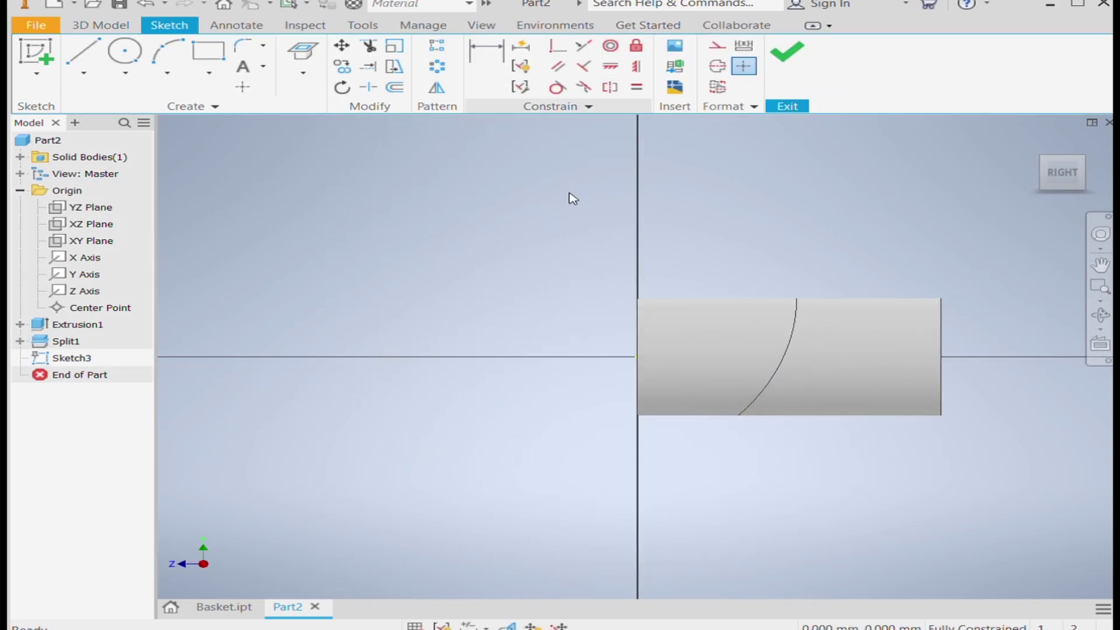
{"action": "left_click", "coordinate": [507, 626]}
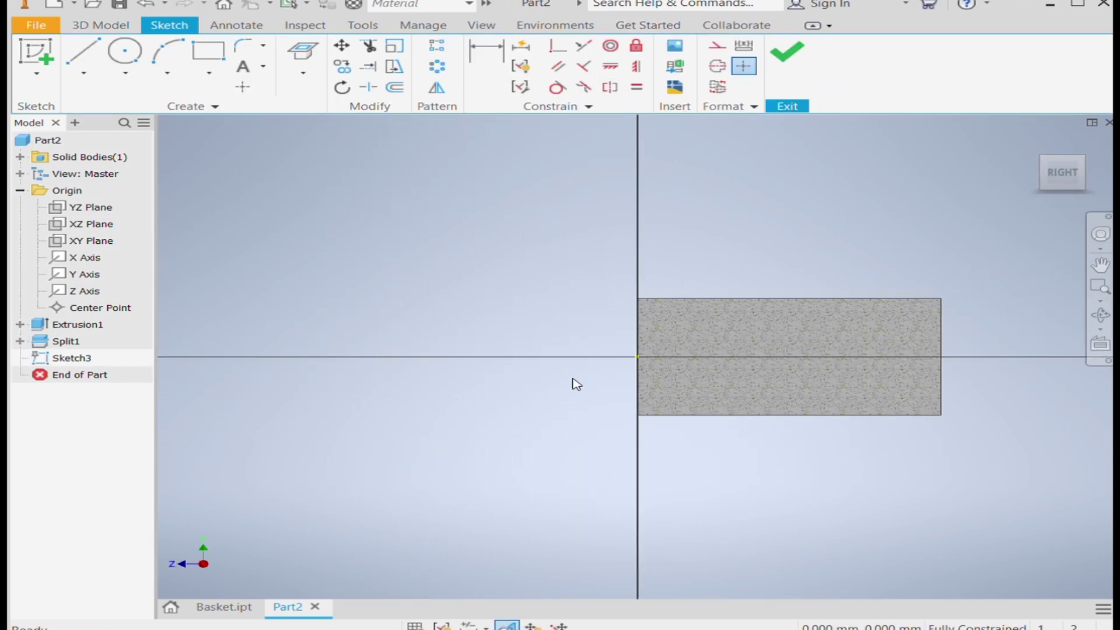
{"action": "scroll", "coordinate": [340, 407], "scroll_direction": "up", "scroll_amount": 3}
{"action": "left_click", "coordinate": [743, 66]}
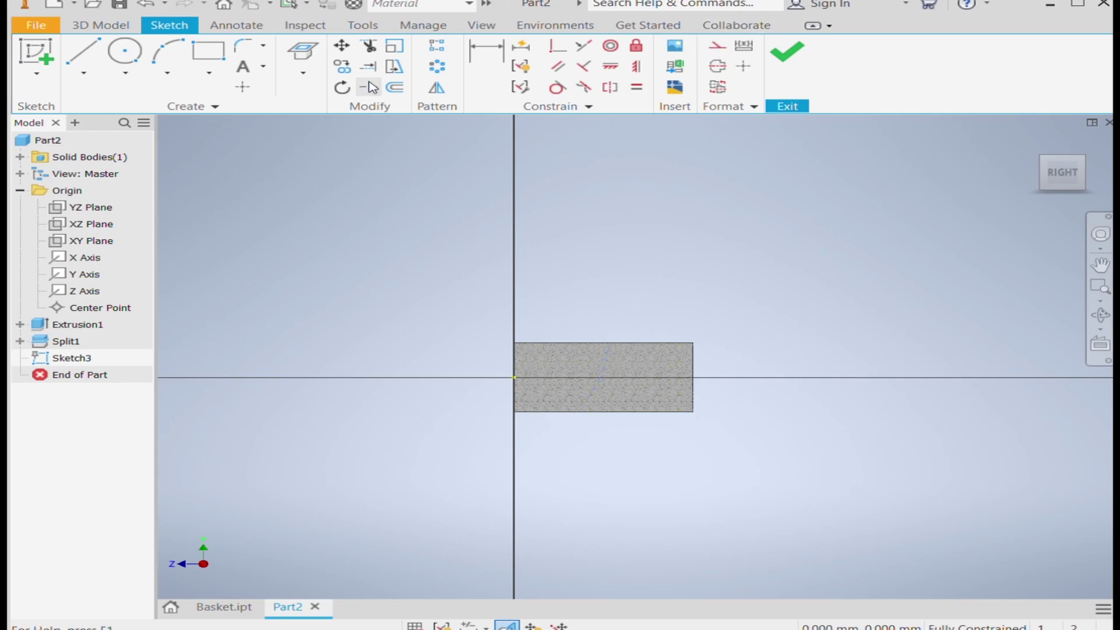
{"action": "left_click", "coordinate": [298, 60]}
Draw a 4 mm diameter circle centred where the split edge meets the cylinder's upper edge, and finish the sketch
{"action": "left_click", "coordinate": [125, 52]}
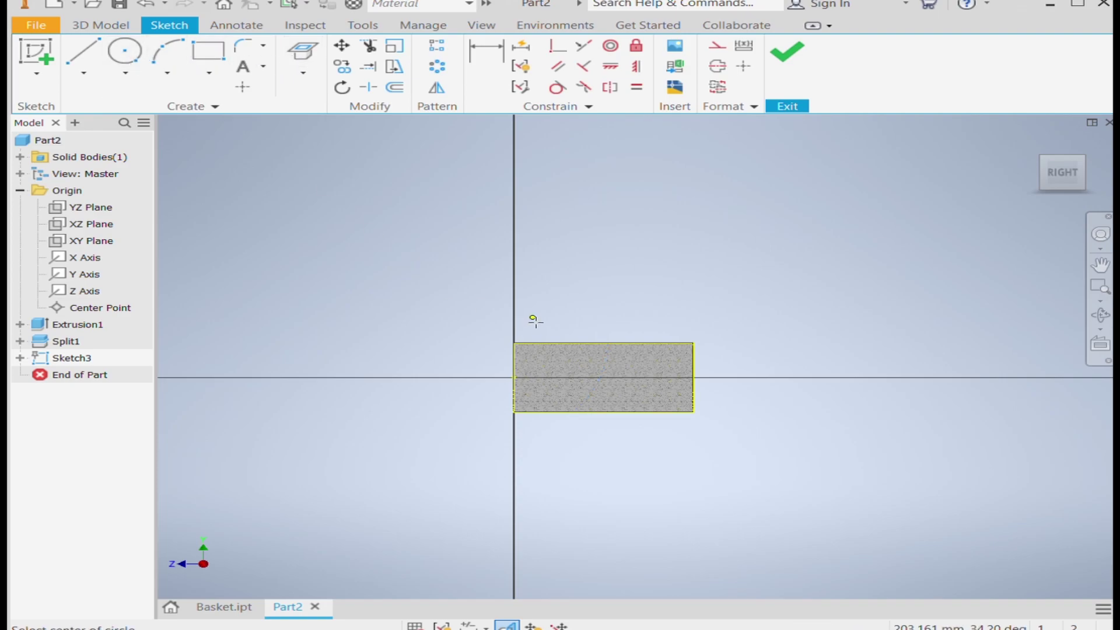
{"action": "left_click", "coordinate": [608, 343]}
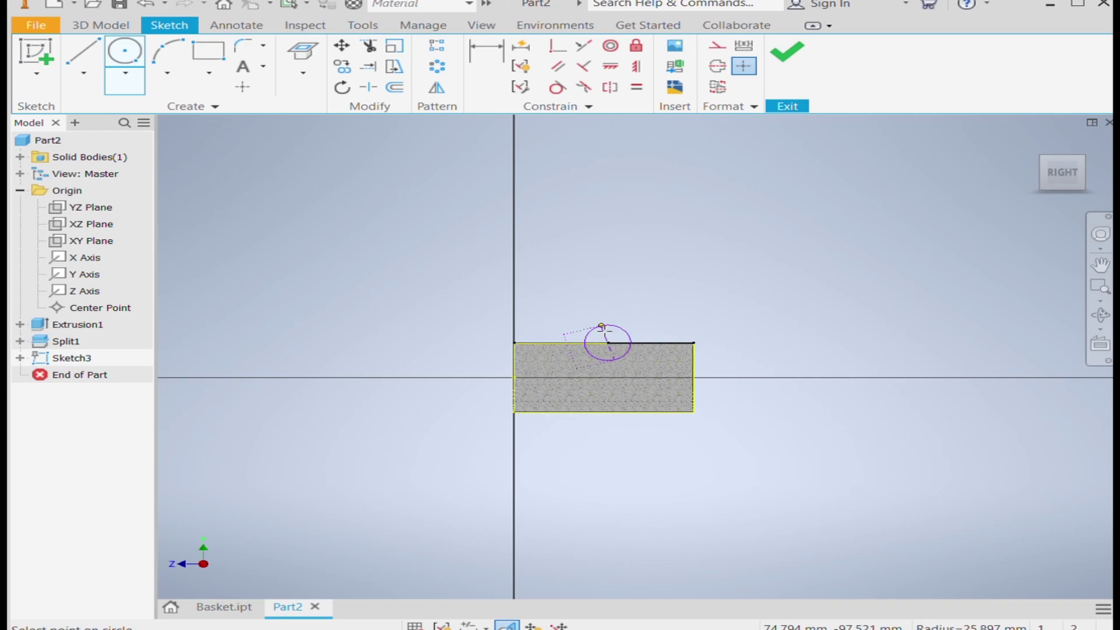
{"action": "type", "text": "4"}
{"action": "key", "text": "Return"}
{"action": "left_click", "coordinate": [786, 58]}
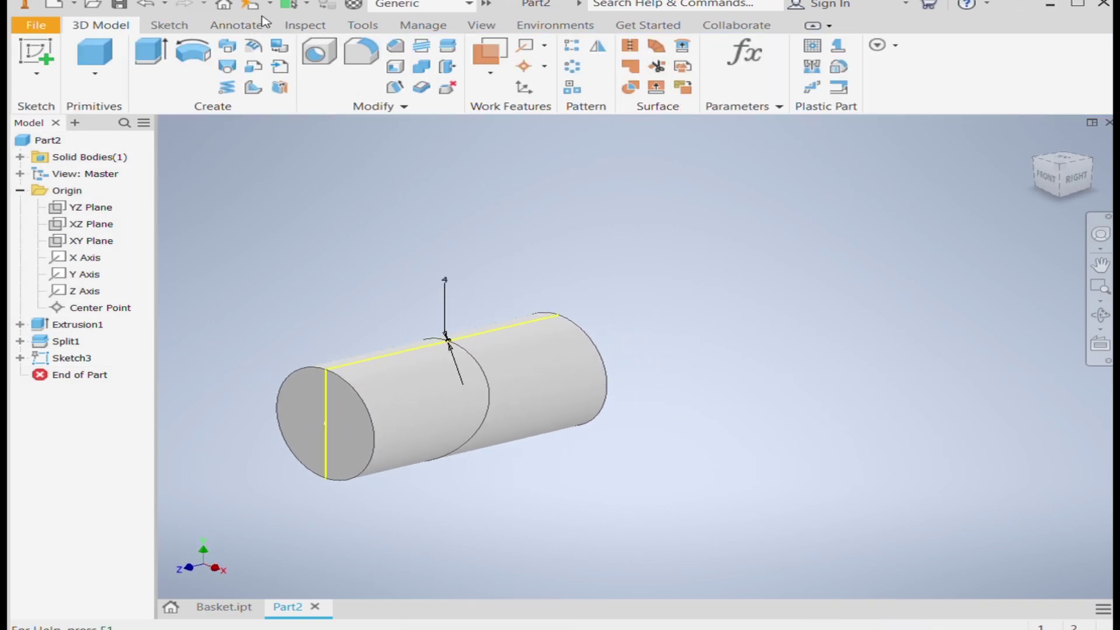
{"action": "left_click", "coordinate": [226, 51]}
{"action": "scroll", "coordinate": [453, 350], "scroll_direction": "up", "scroll_amount": 5}
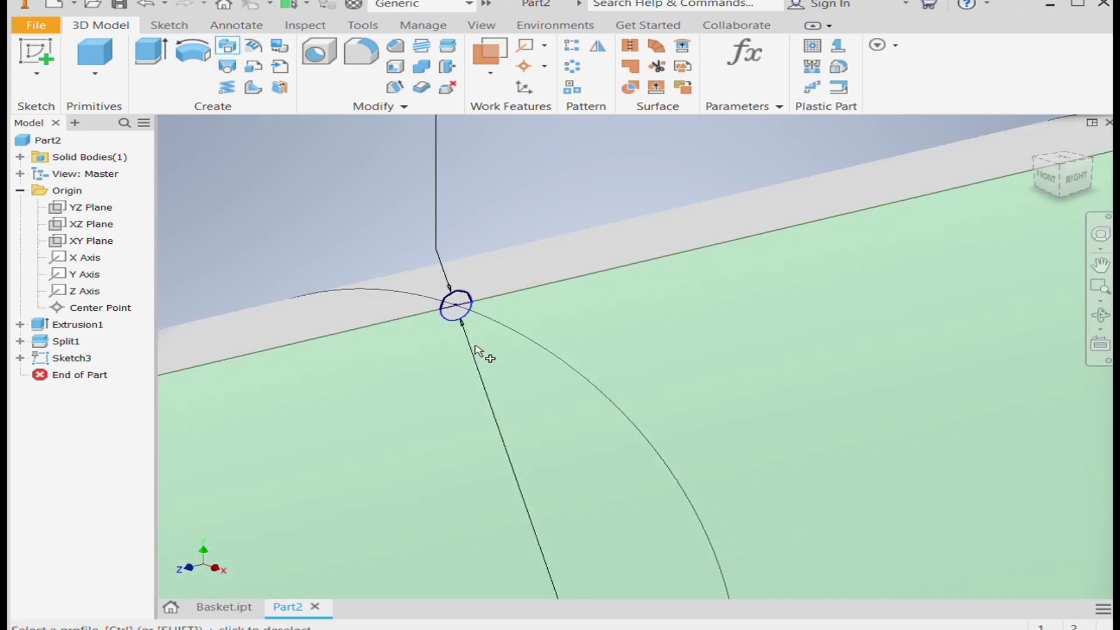
{"action": "left_click", "coordinate": [462, 295]}
{"action": "left_click", "coordinate": [448, 321]}
{"action": "scroll", "coordinate": [580, 330], "scroll_direction": "down", "scroll_amount": 5}
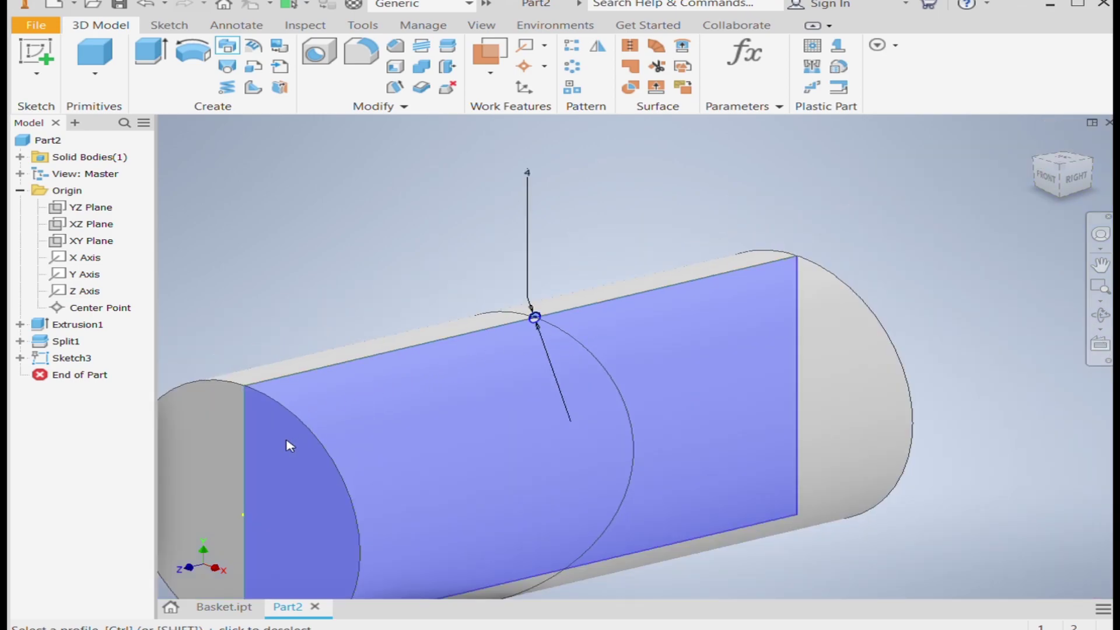
{"action": "key", "text": "Escape"}
{"action": "left_click", "coordinate": [226, 47]}
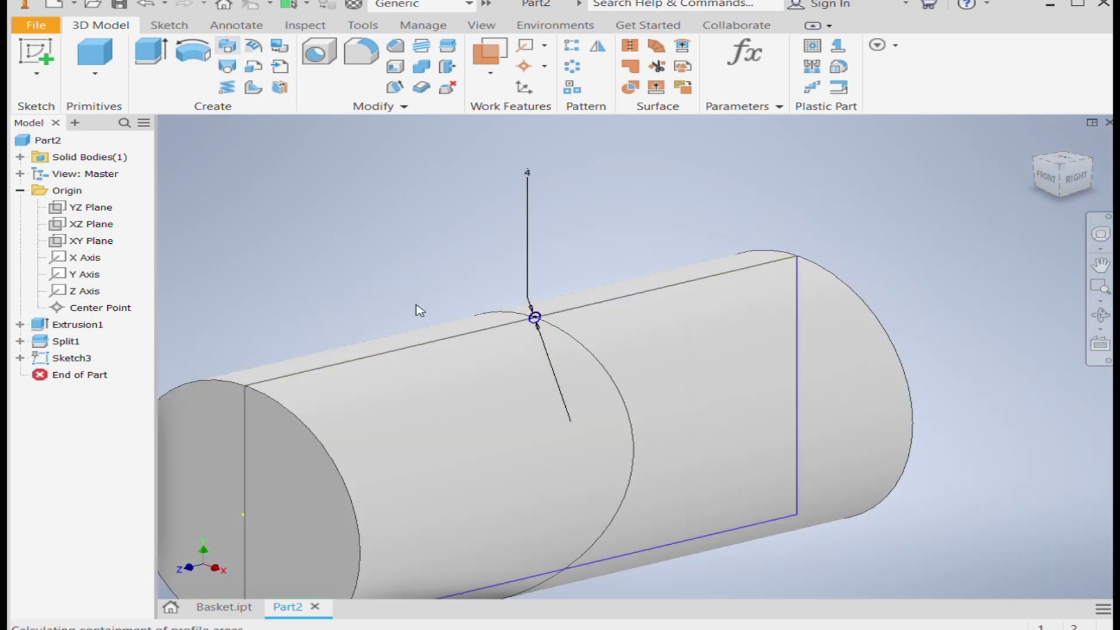
{"action": "scroll", "coordinate": [533, 318], "scroll_direction": "up", "scroll_amount": 5}
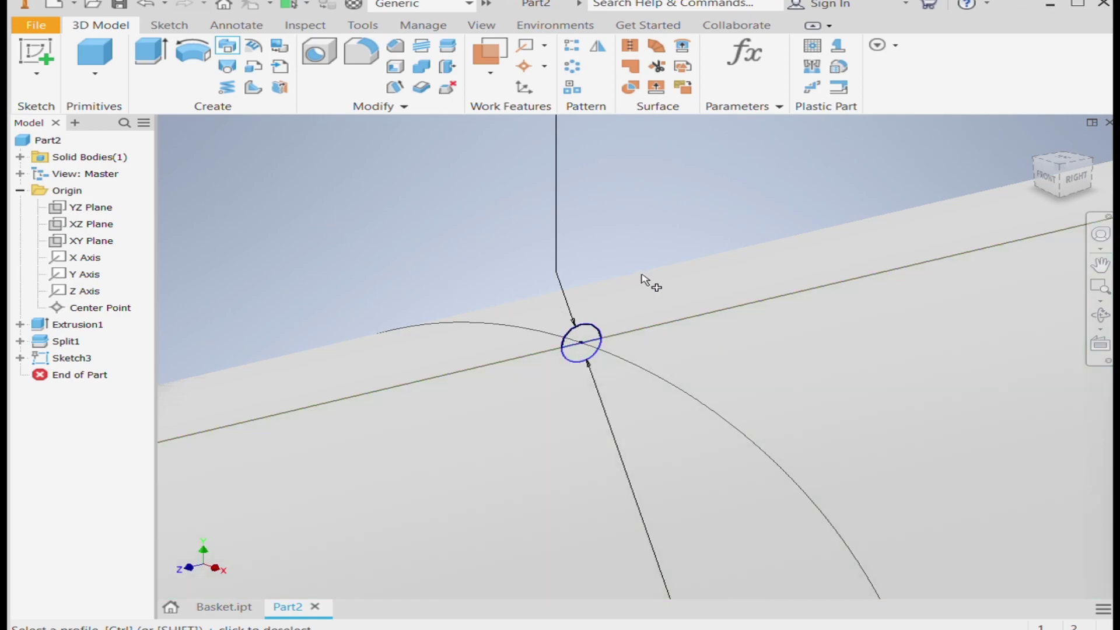
{"action": "scroll", "coordinate": [640, 286], "scroll_direction": "down", "scroll_amount": 5}
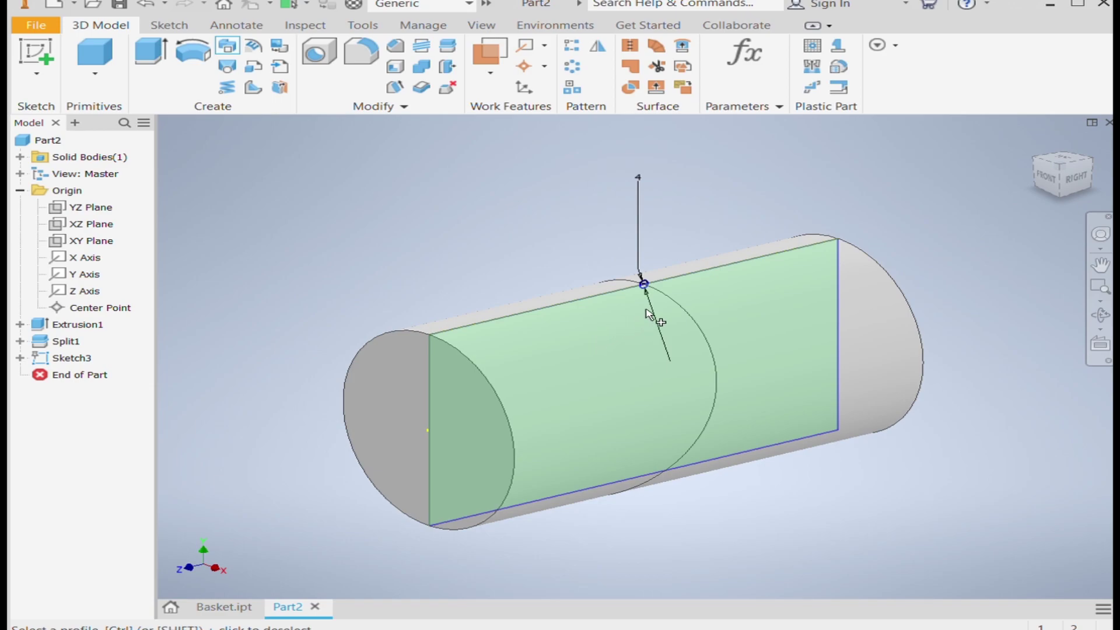
{"action": "scroll", "coordinate": [645, 284], "scroll_direction": "up", "scroll_amount": 5}
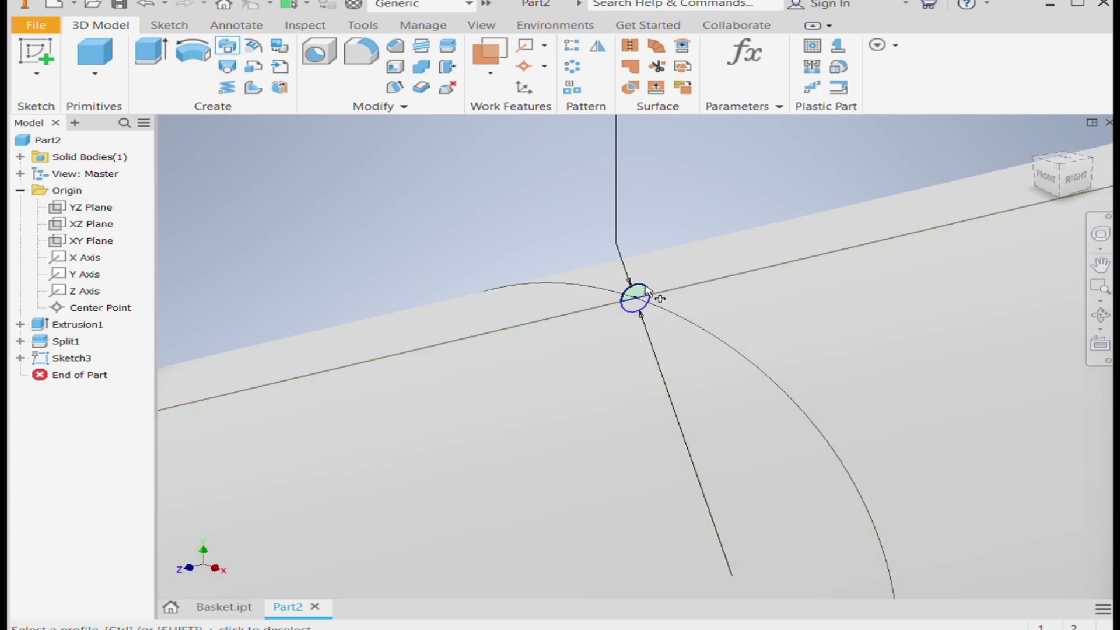
{"action": "key", "text": "Escape"}
Try to sweep the 4 mm circle and the cylinder's lengthwise section along the circular edge at the cylinder's far end
{"action": "left_click_drag", "start_coordinate": [563, 216], "coordinate": [675, 336]}
{"action": "left_click", "coordinate": [644, 290]}
{"action": "left_click", "coordinate": [644, 289]}
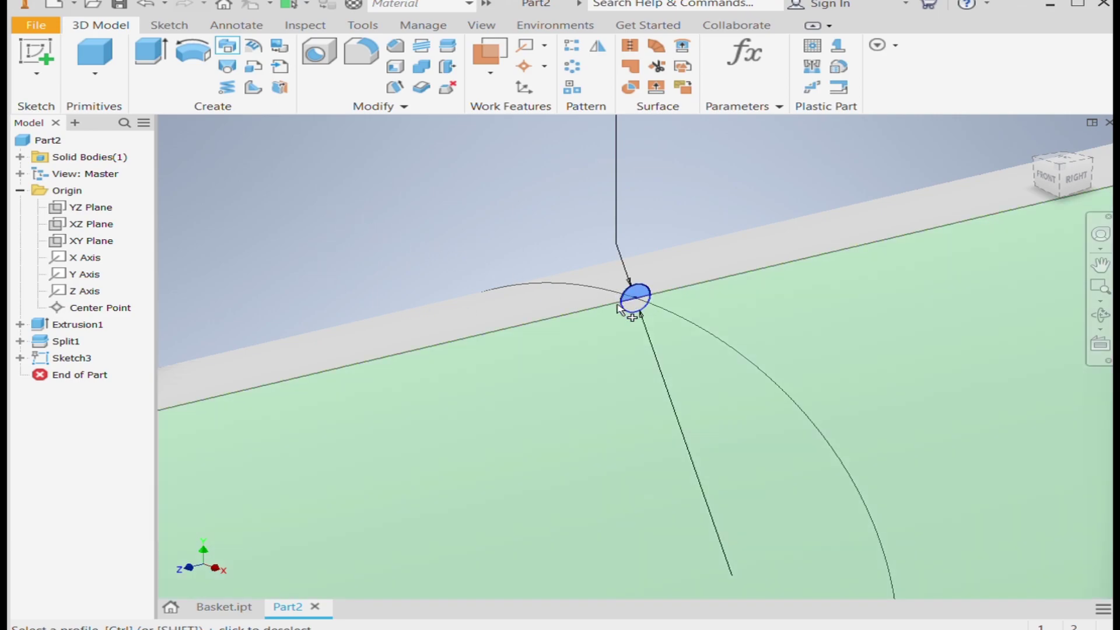
{"action": "left_click", "coordinate": [626, 311]}
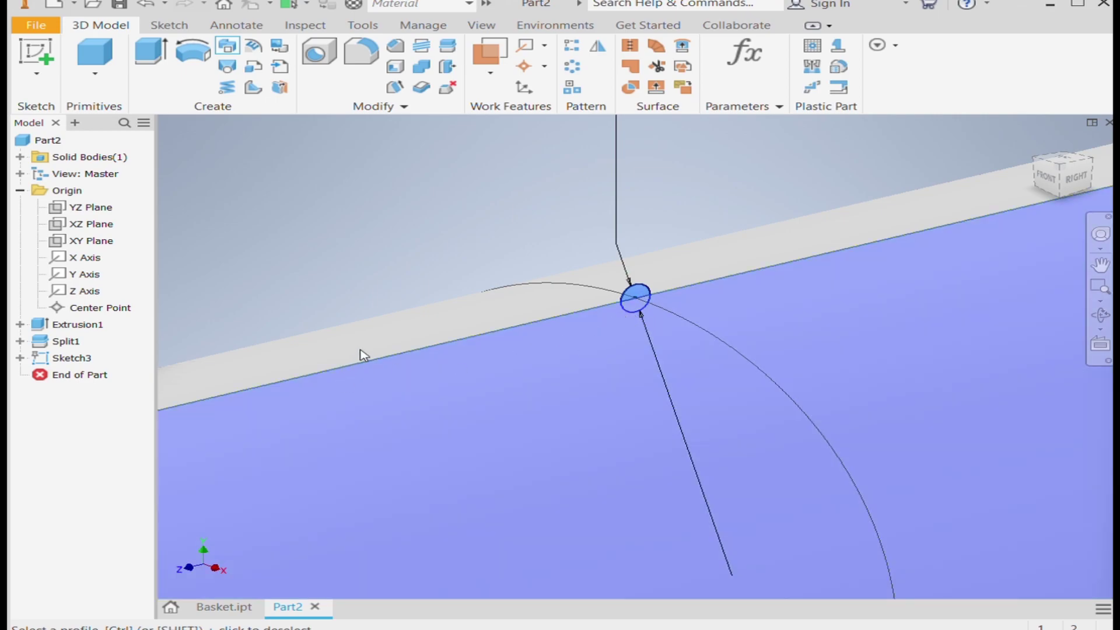
{"action": "scroll", "coordinate": [599, 337], "scroll_direction": "down", "scroll_amount": 5}
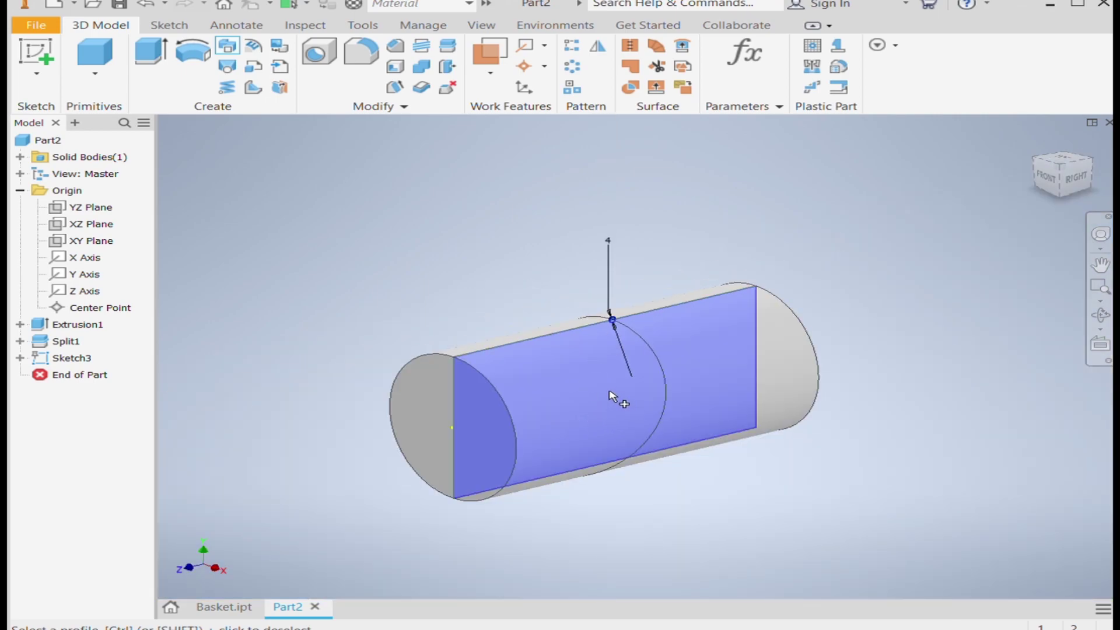
{"action": "left_click", "coordinate": [331, 230]}
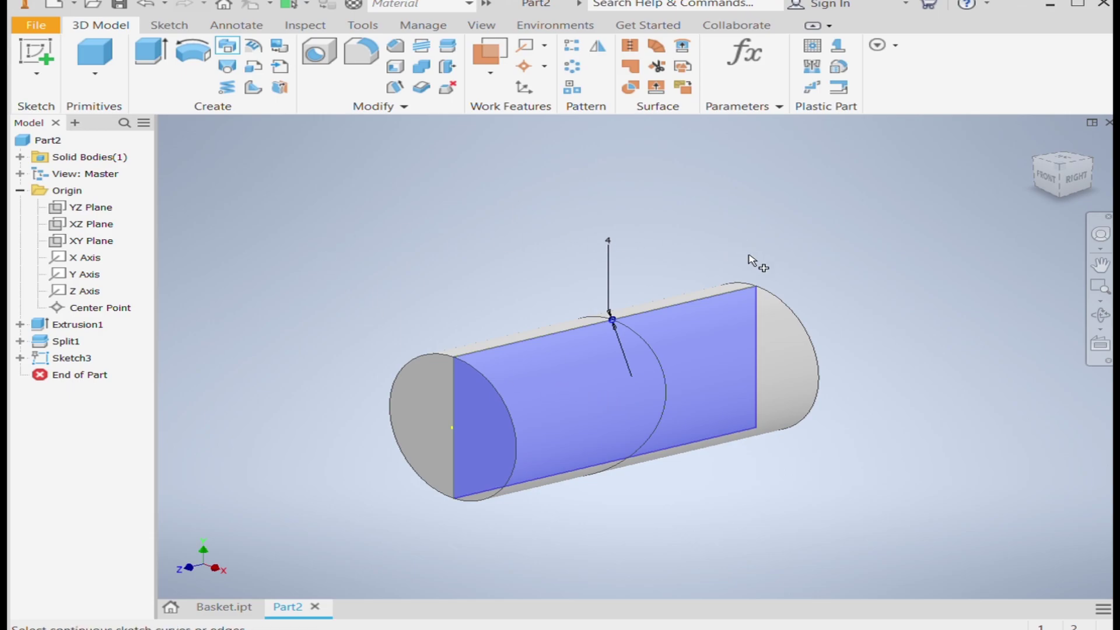
{"action": "left_click", "coordinate": [793, 314]}
{"action": "left_click", "coordinate": [755, 329]}
{"action": "key", "text": "Escape"}
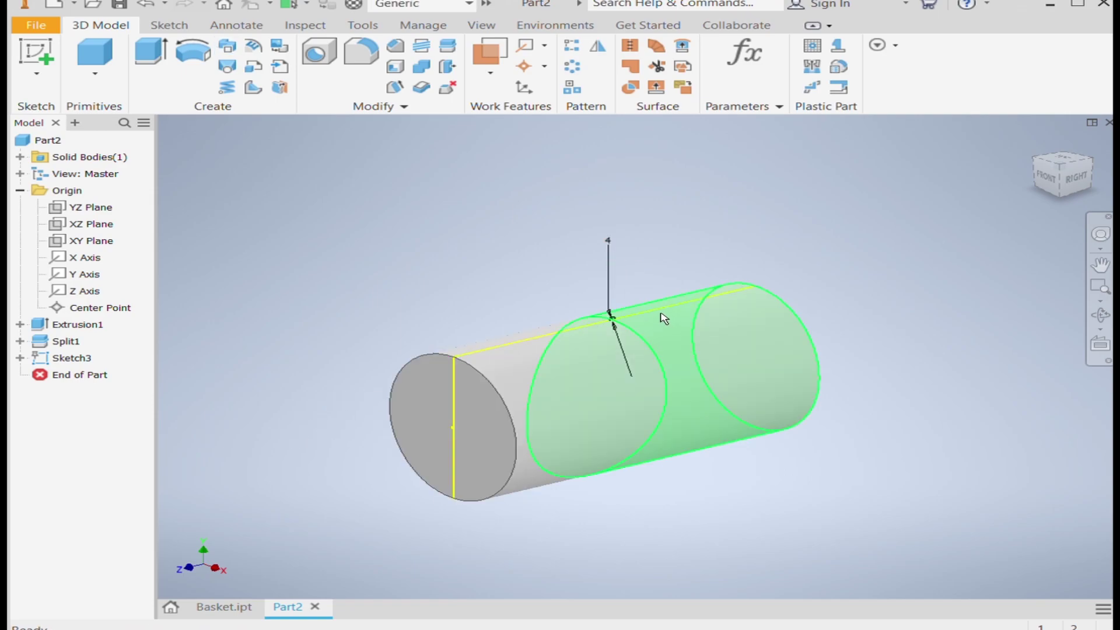
Reopen the circle sketch, delete the circle's 4 mm diameter dimension, and finish the sketch
{"action": "scroll", "coordinate": [615, 311], "scroll_direction": "up", "scroll_amount": 3}
{"action": "left_click", "coordinate": [65, 358]}
{"action": "double_click", "coordinate": [109, 359]}
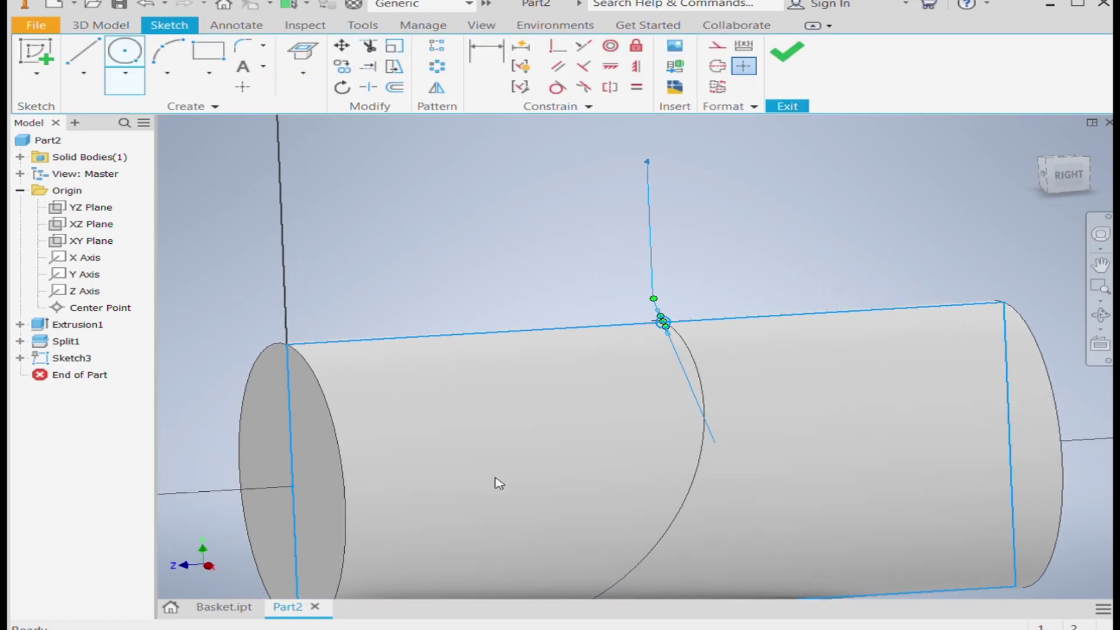
{"action": "left_click", "coordinate": [642, 244]}
{"action": "key", "text": "Delete"}
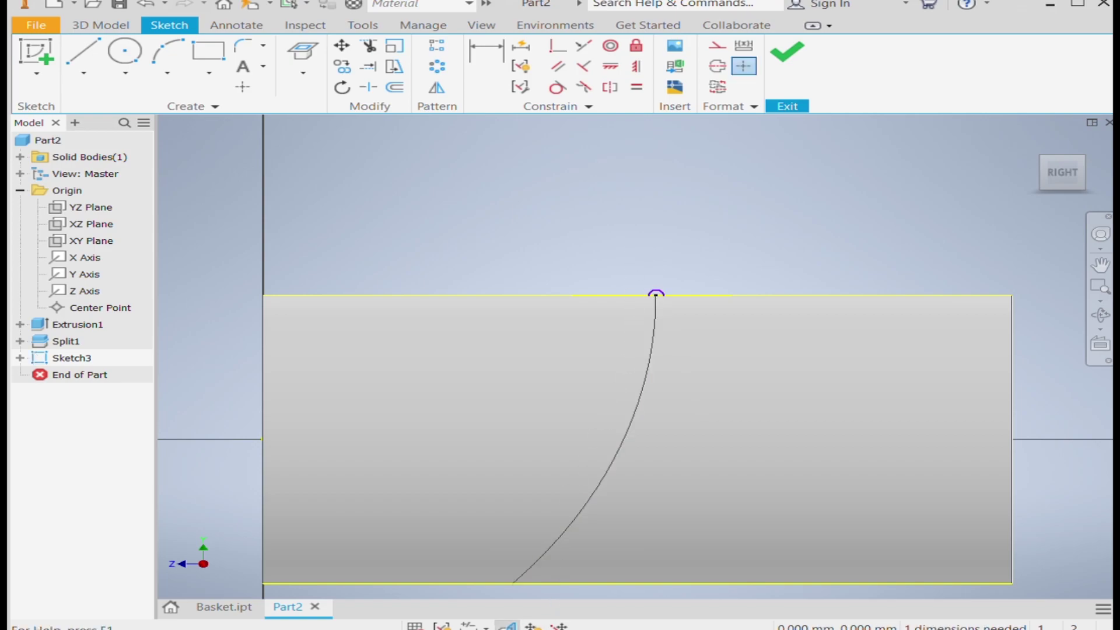
{"action": "left_click", "coordinate": [507, 626]}
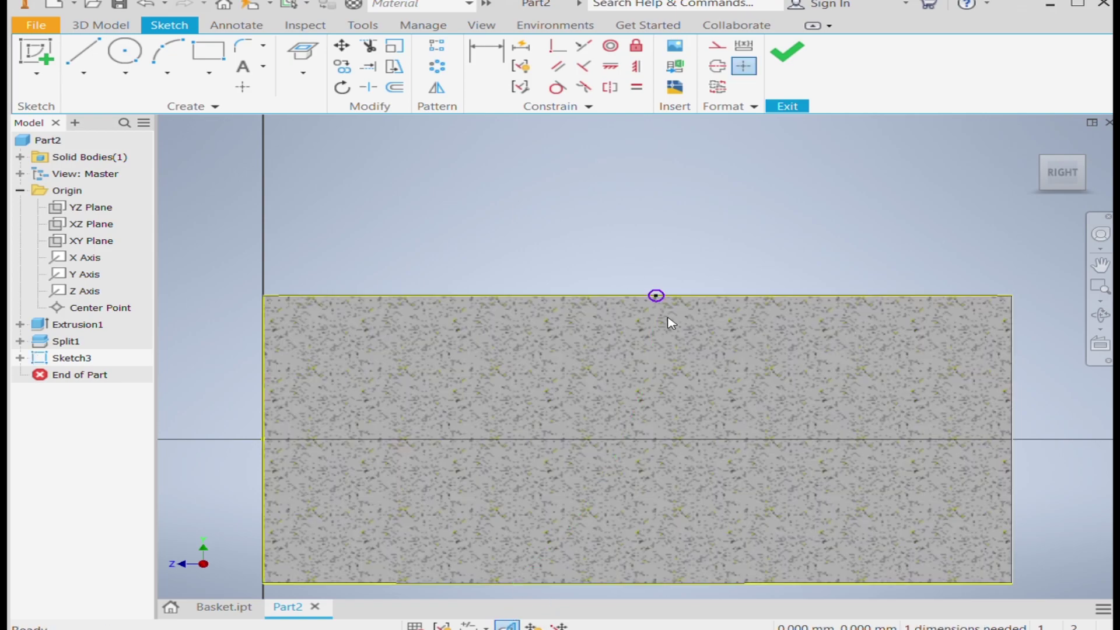
{"action": "left_click", "coordinate": [647, 368]}
{"action": "left_click", "coordinate": [716, 46]}
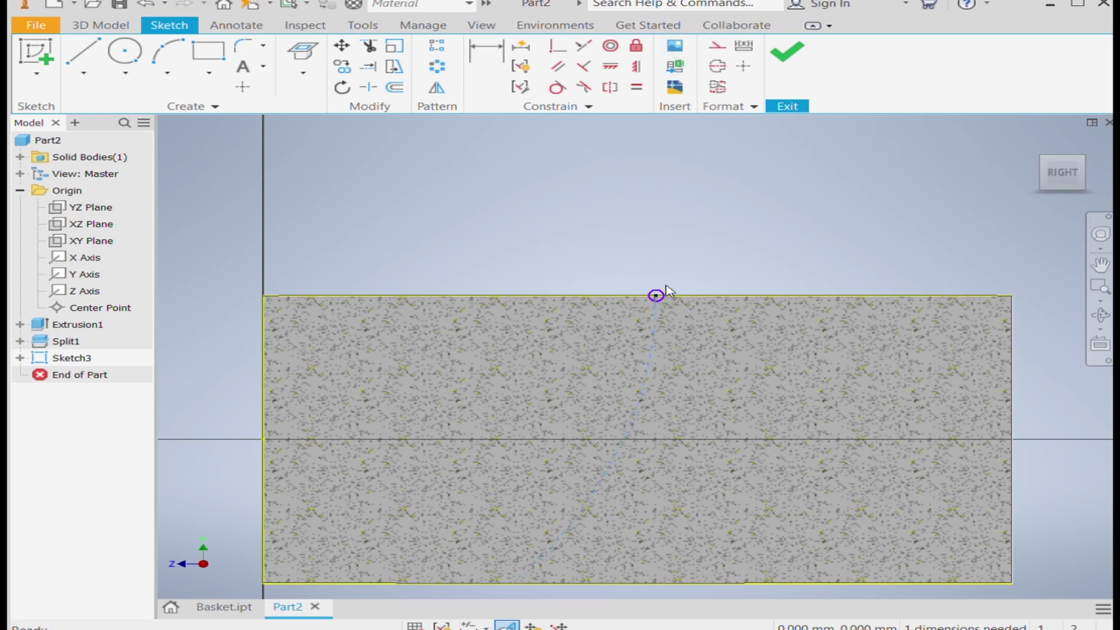
{"action": "scroll", "coordinate": [657, 294], "scroll_direction": "up", "scroll_amount": 5}
{"action": "left_click", "coordinate": [785, 50]}
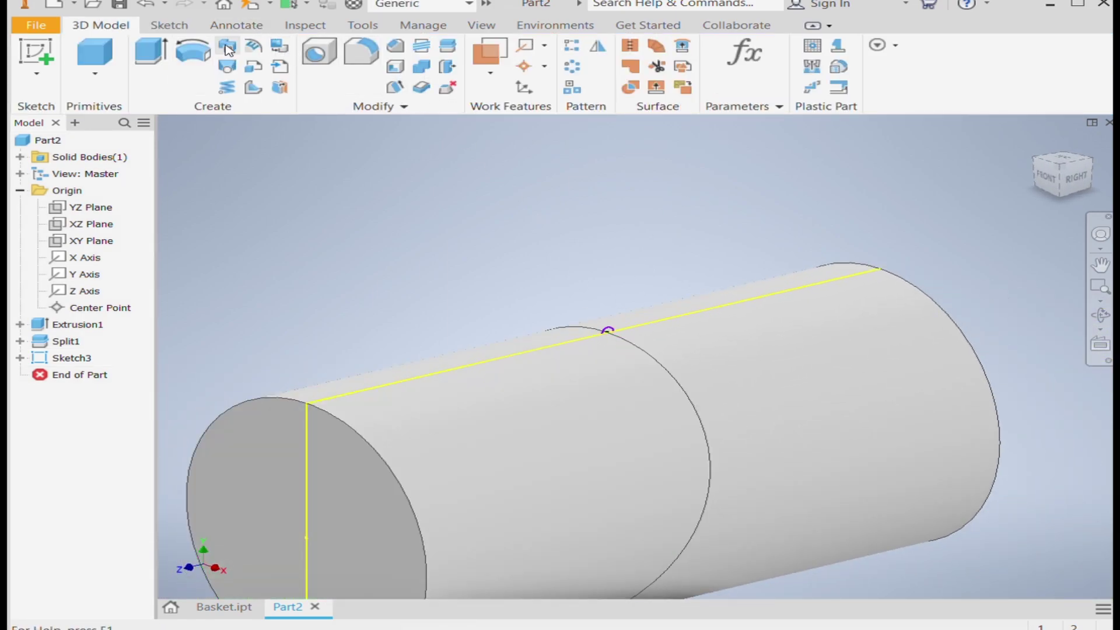
Sweep both halves of the small circle along both split edges around the cylinder, creating a separate solid body
{"action": "left_click", "coordinate": [227, 48]}
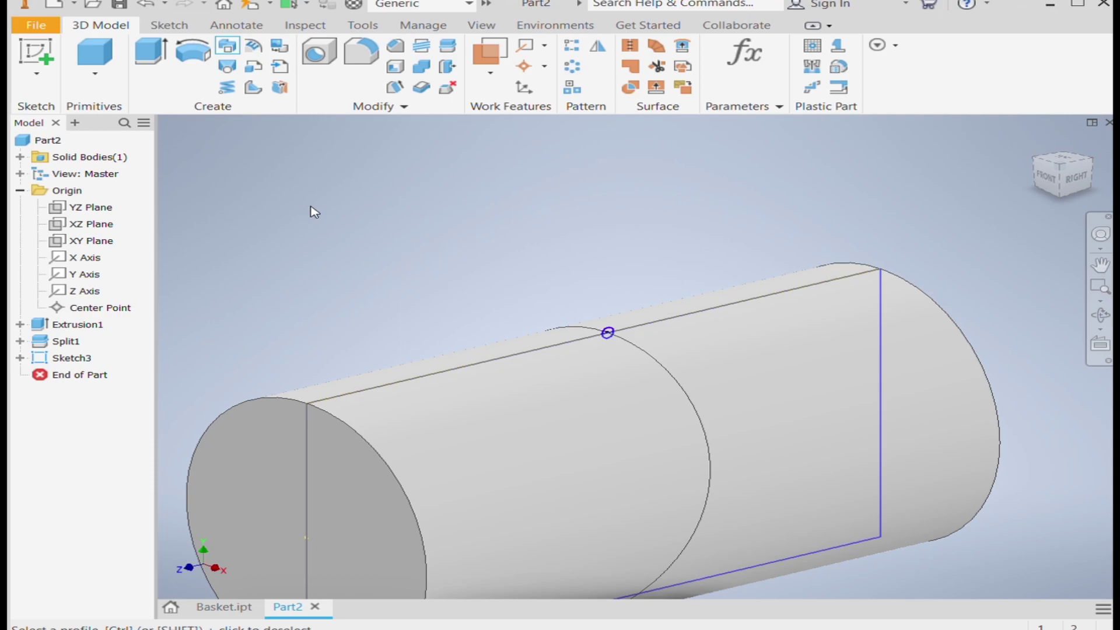
{"action": "scroll", "coordinate": [560, 312], "scroll_direction": "up", "scroll_amount": 3}
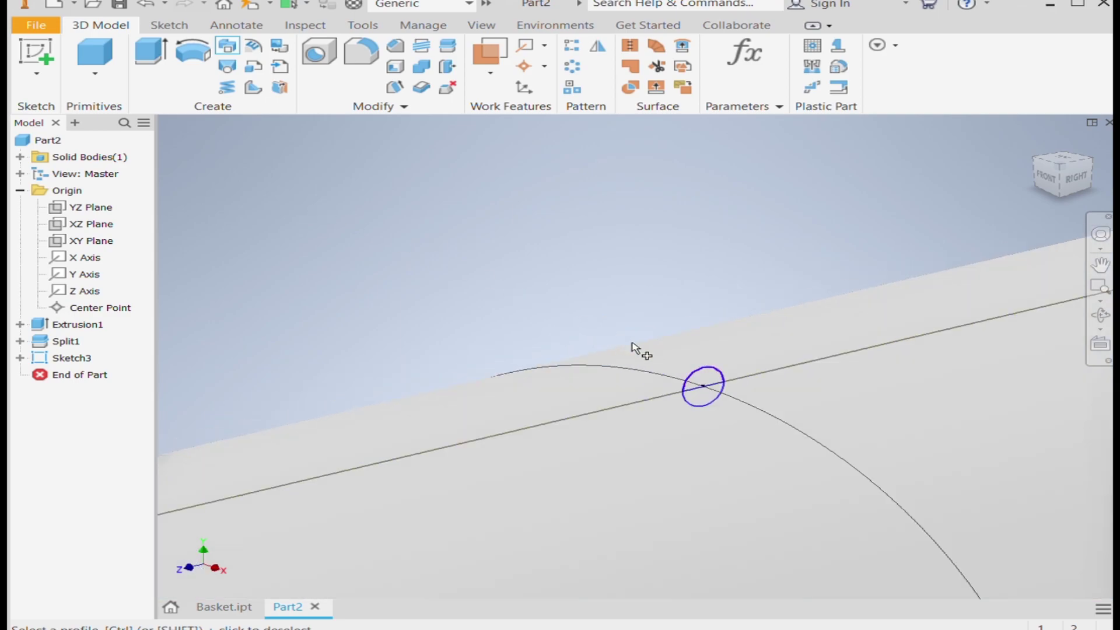
{"action": "left_click", "coordinate": [707, 379]}
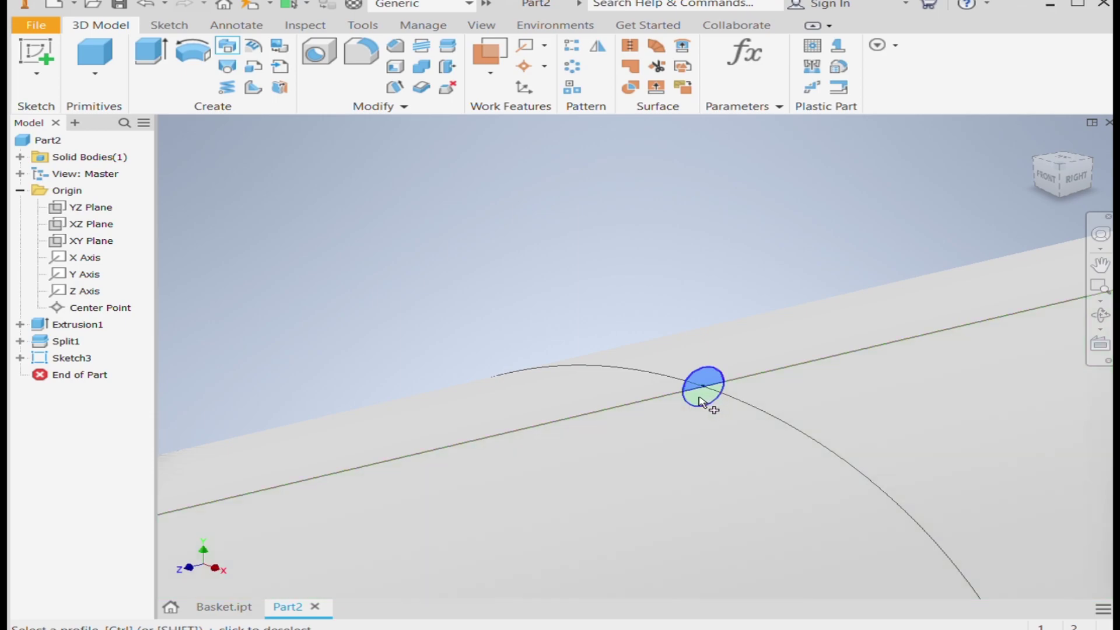
{"action": "left_click", "coordinate": [416, 269]}
{"action": "left_click", "coordinate": [606, 369]}
{"action": "left_click", "coordinate": [772, 417]}
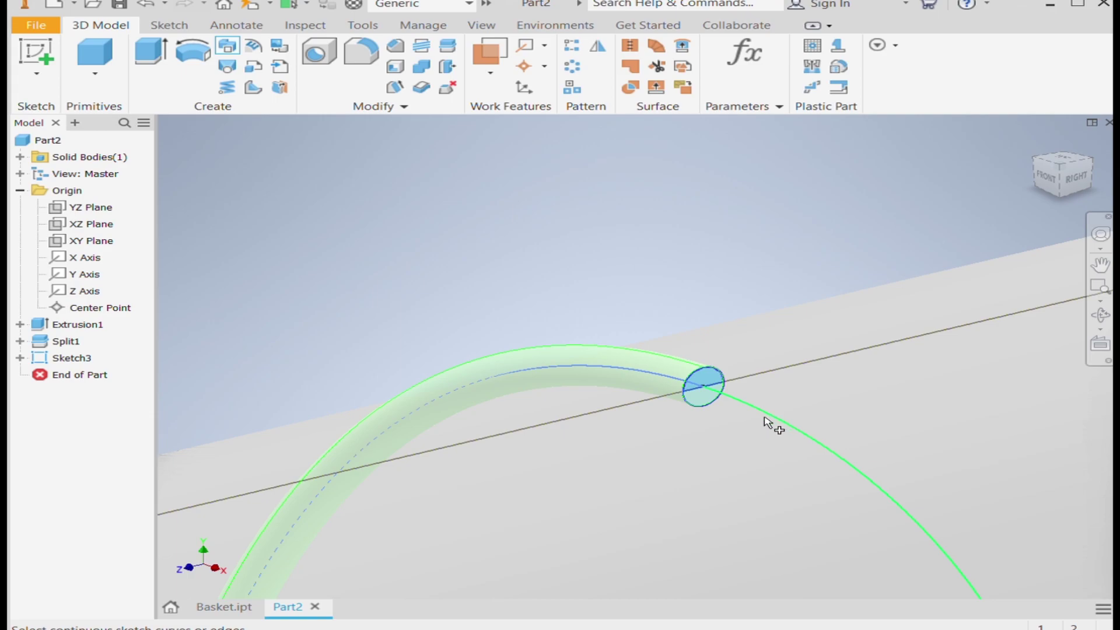
{"action": "scroll", "coordinate": [489, 222], "scroll_direction": "down", "scroll_amount": 5}
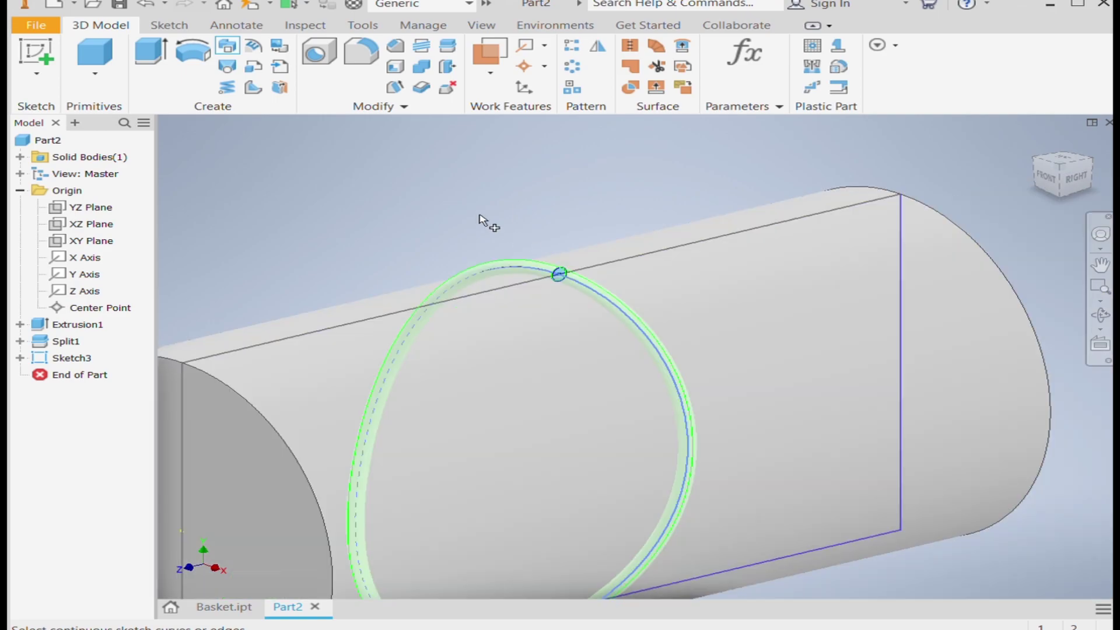
{"action": "left_click", "coordinate": [202, 438]}
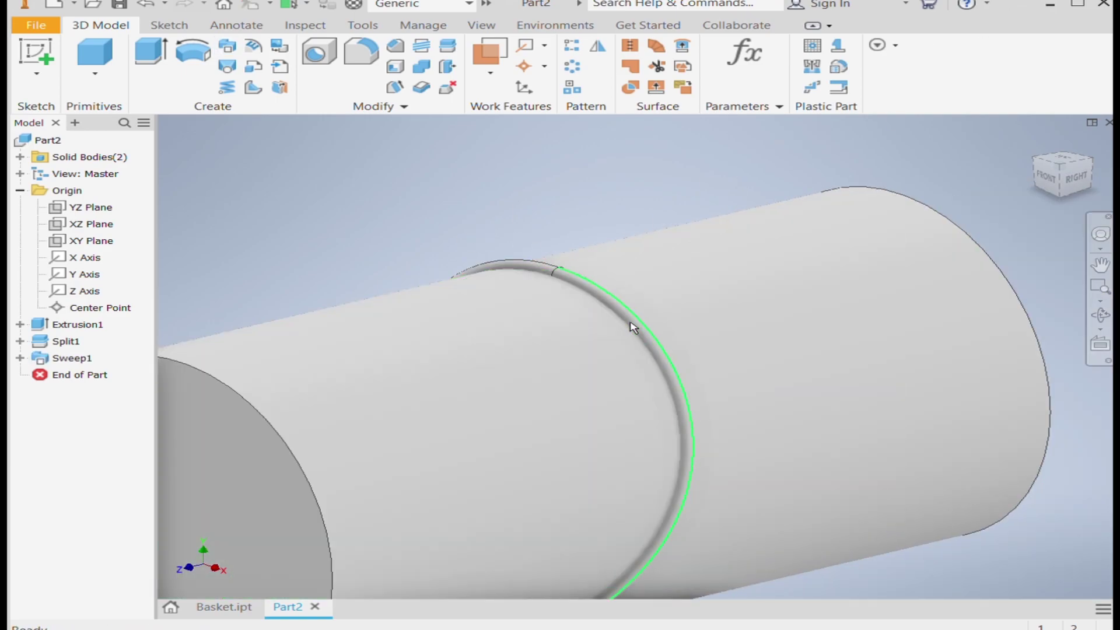
Hide the cylinder's solid body so that only the swept ring is shown
{"action": "scroll", "coordinate": [524, 284], "scroll_direction": "down", "scroll_amount": 3}
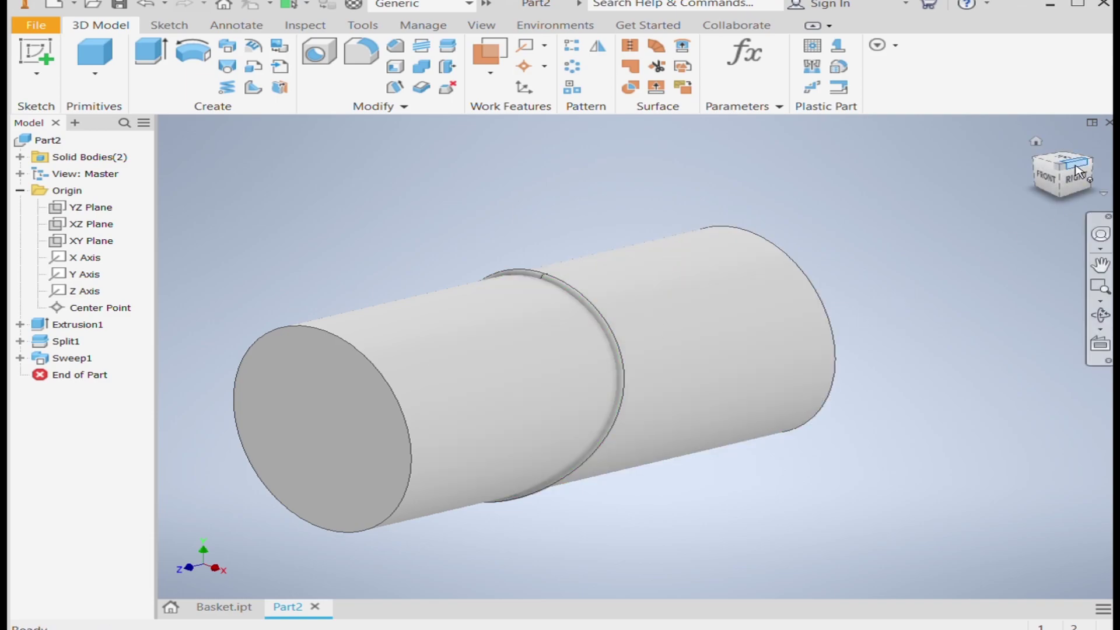
{"action": "left_click", "coordinate": [20, 157]}
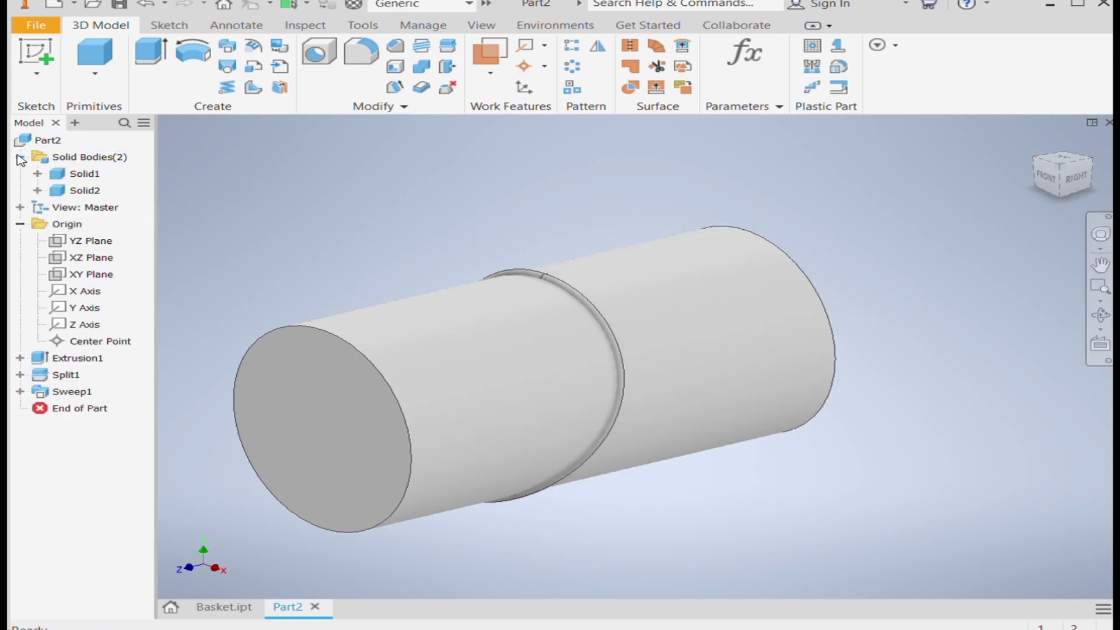
{"action": "left_click", "coordinate": [77, 177]}
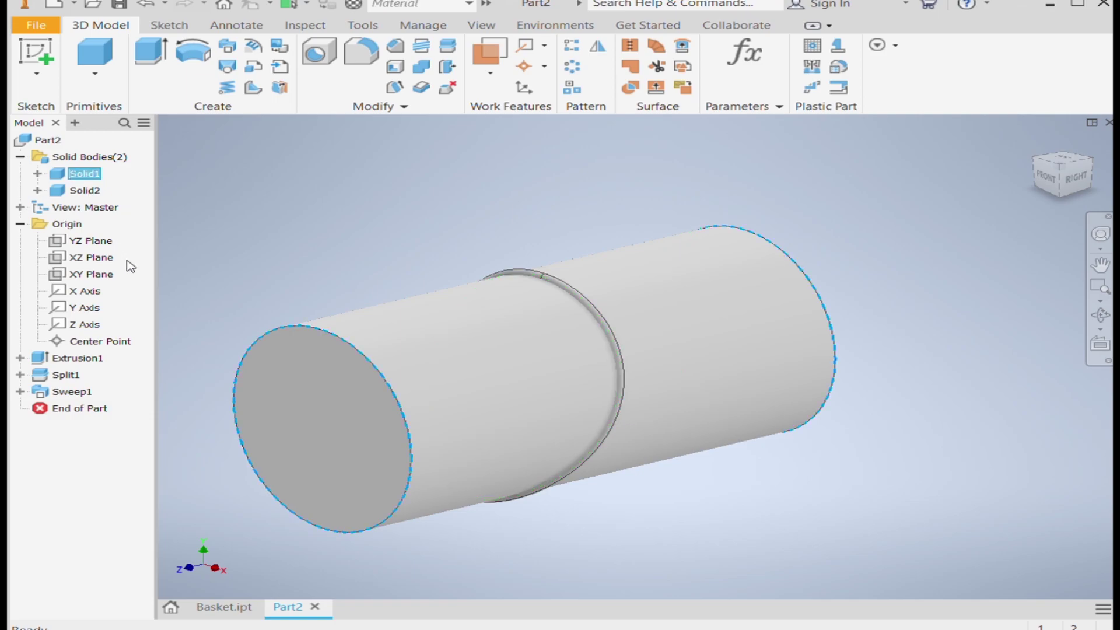
{"action": "key", "text": "alt+v"}
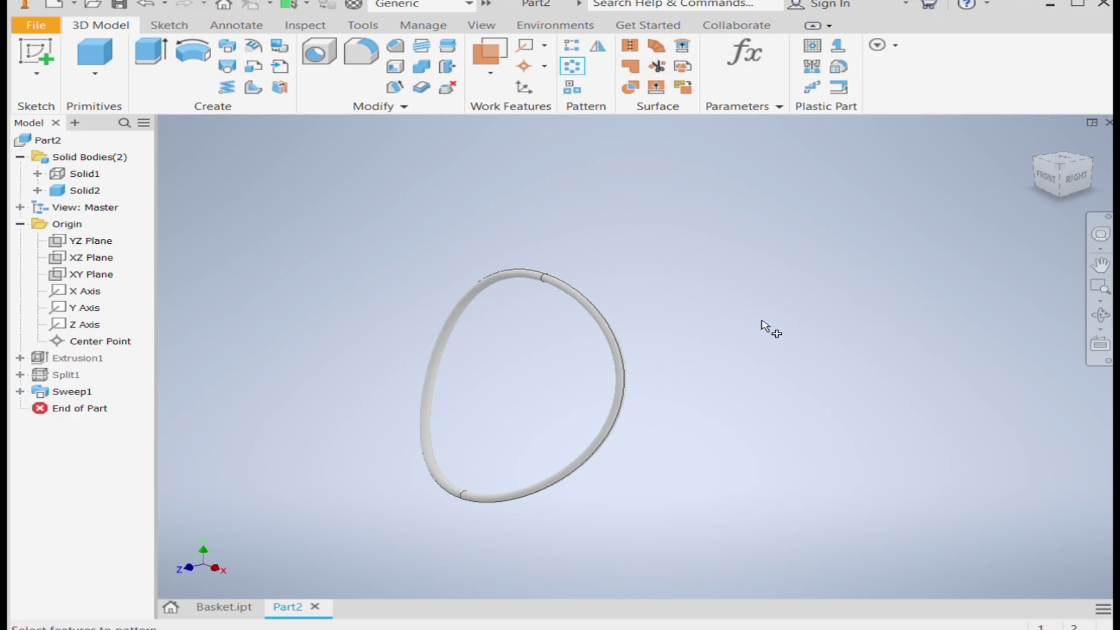
Copy the swept ring's solid body around the Y axis with a circular pattern to form a woven basket wall
{"action": "scroll", "coordinate": [770, 329], "scroll_direction": "up", "scroll_amount": 5}
{"action": "left_click", "coordinate": [191, 188]}
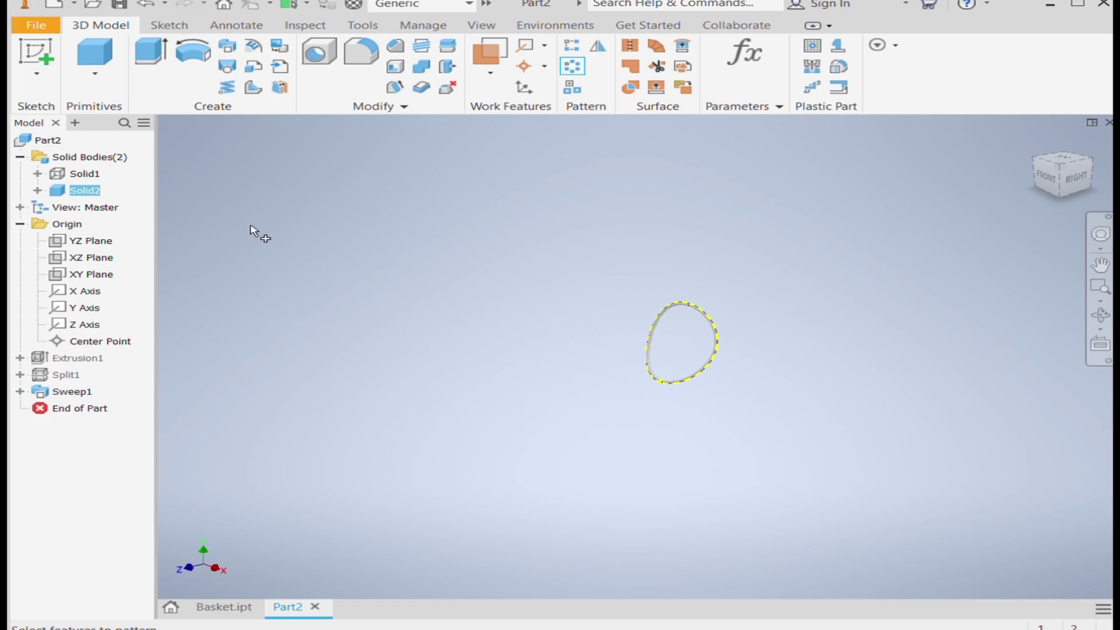
{"action": "left_click", "coordinate": [82, 308]}
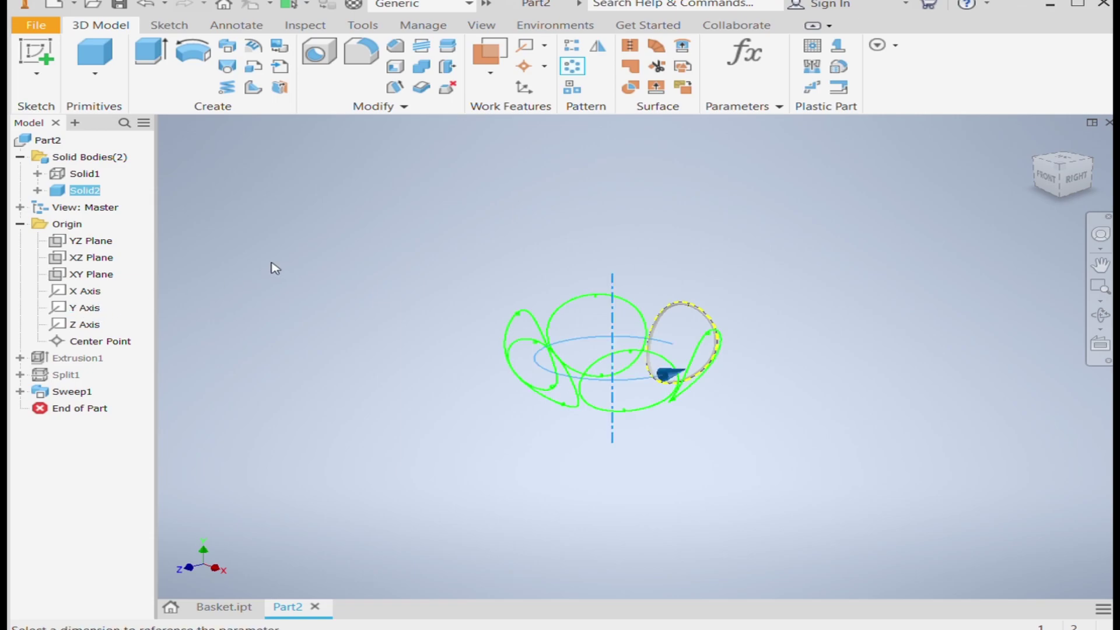
{"action": "left_click", "coordinate": [304, 355]}
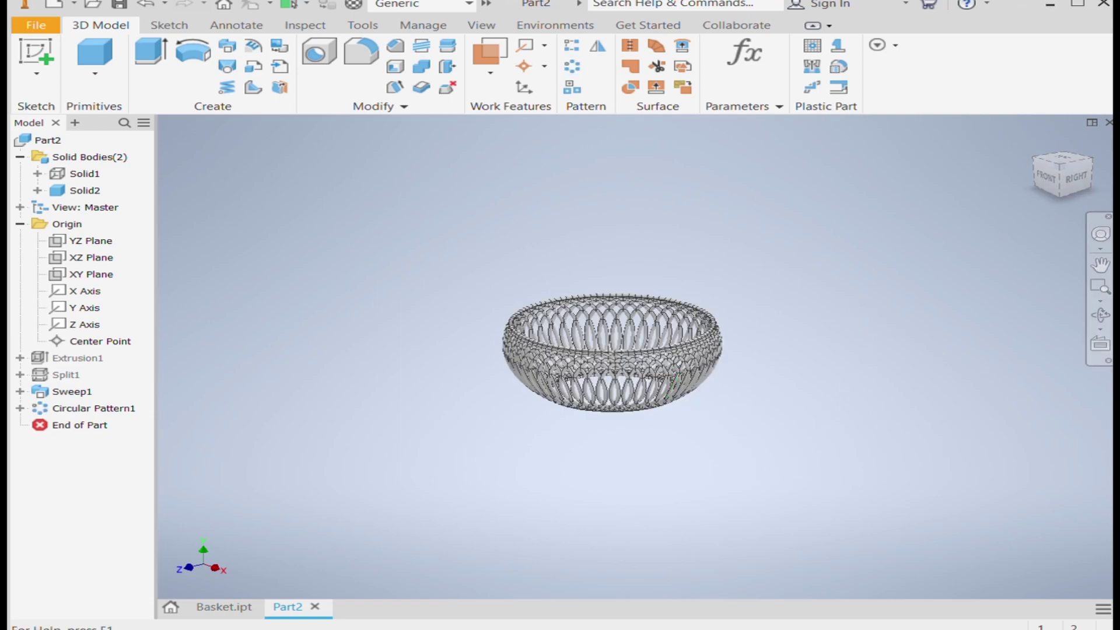
Assign the Phenolic Resin material to the whole part
{"action": "left_click", "coordinate": [352, 7]}
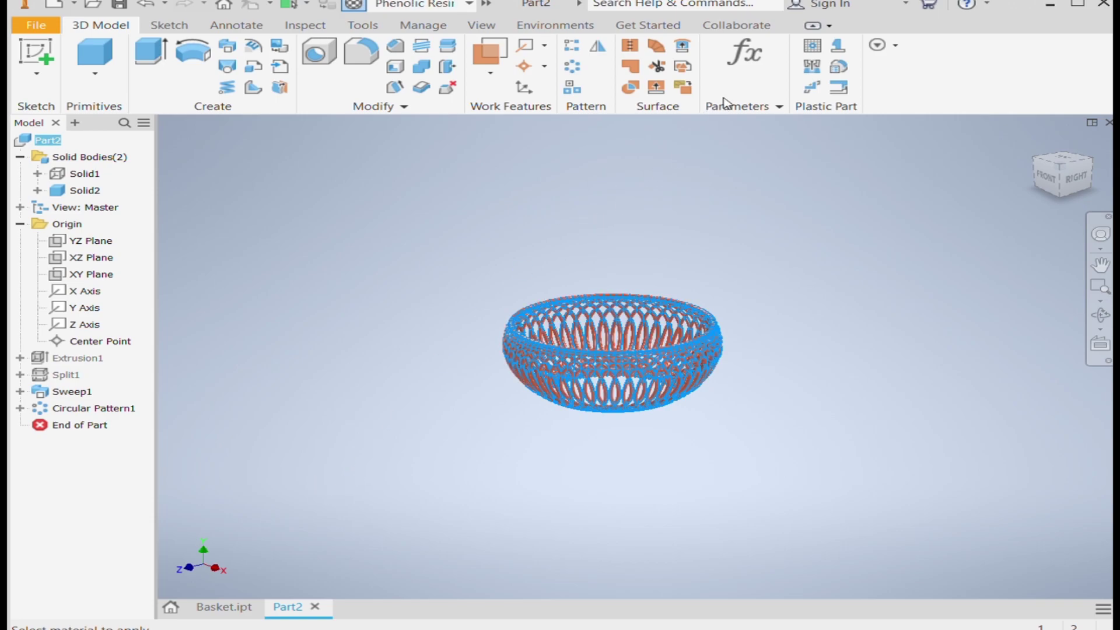
{"action": "scroll", "coordinate": [736, 381], "scroll_direction": "down", "scroll_amount": 5}
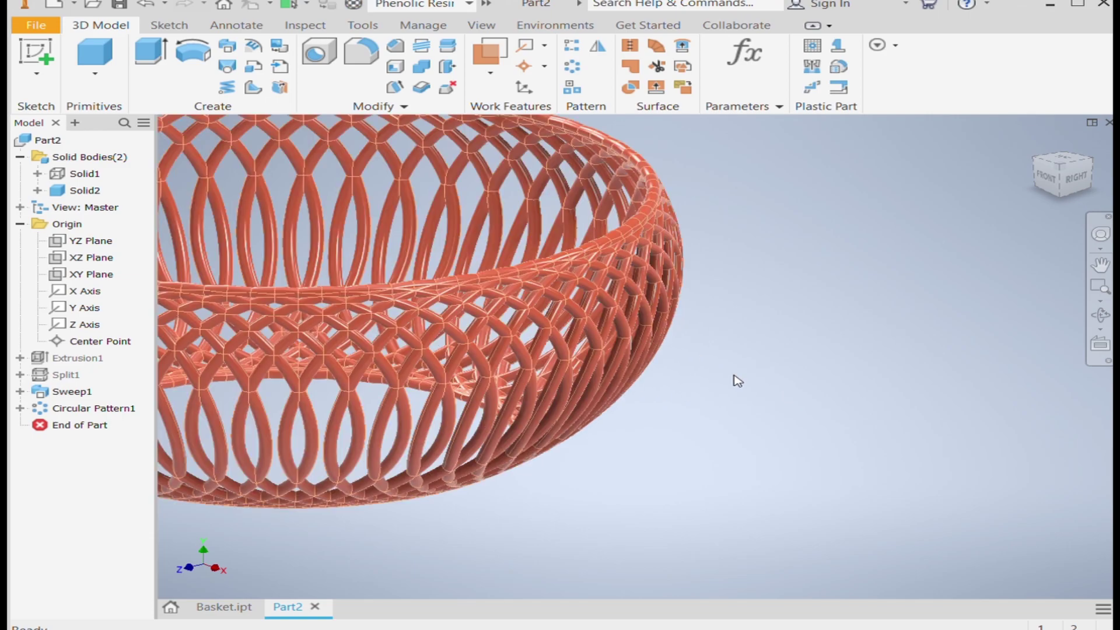
{"action": "scroll", "coordinate": [736, 378], "scroll_direction": "up", "scroll_amount": 4}
{"action": "scroll", "coordinate": [761, 347], "scroll_direction": "up", "scroll_amount": 2}
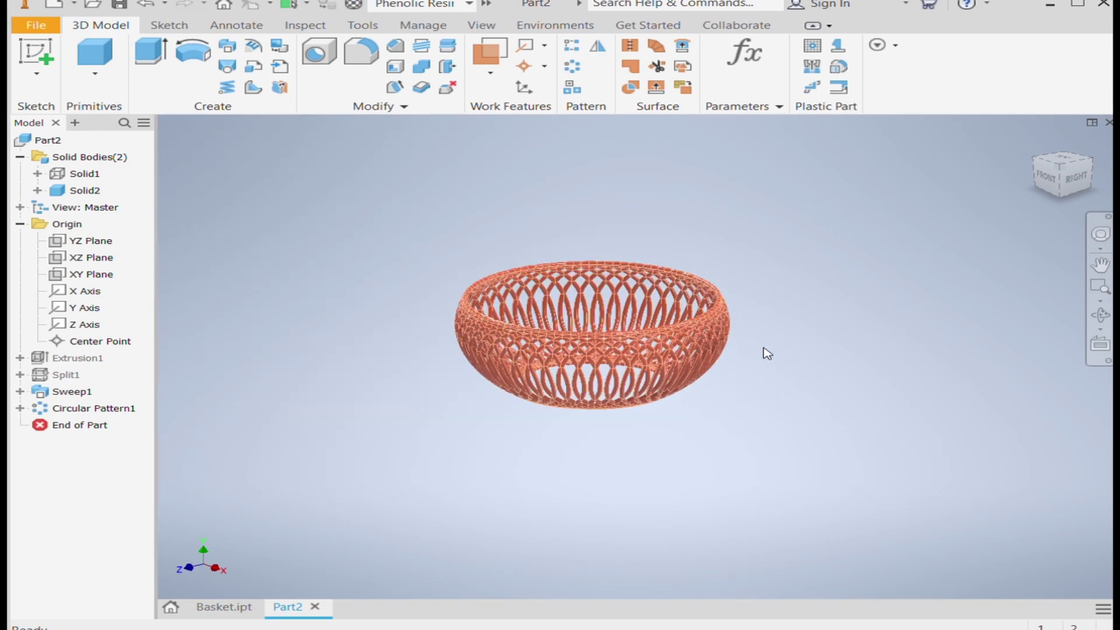
Hide the patterned basket body and show the split feature's sketch containing the 150 mm arc
{"action": "left_click", "coordinate": [73, 193]}
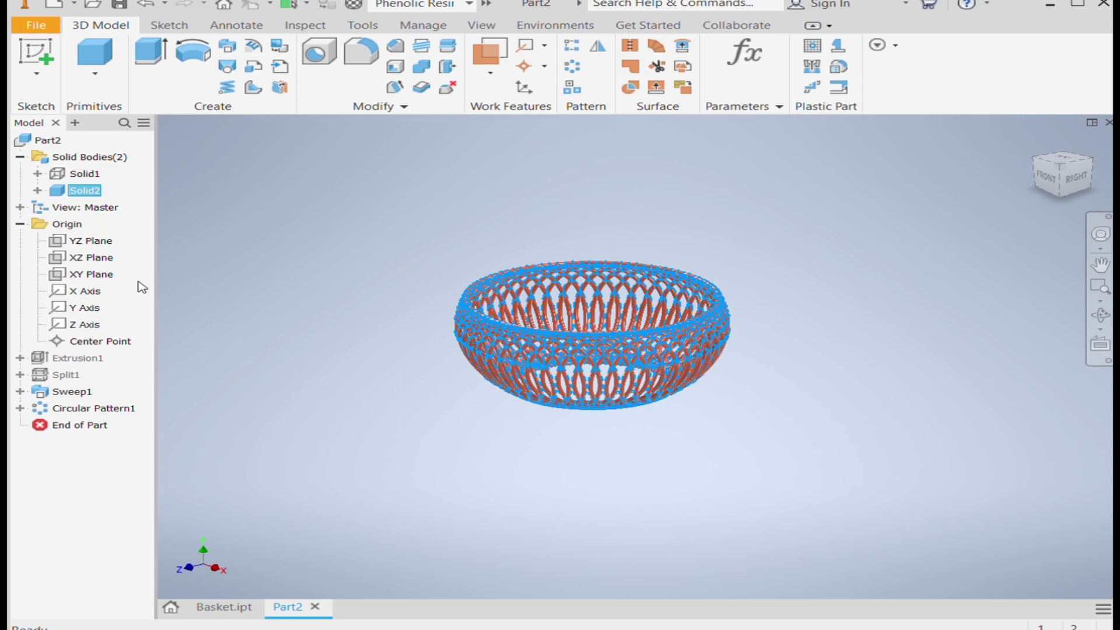
{"action": "key", "text": "alt+v"}
{"action": "left_click", "coordinate": [20, 375]}
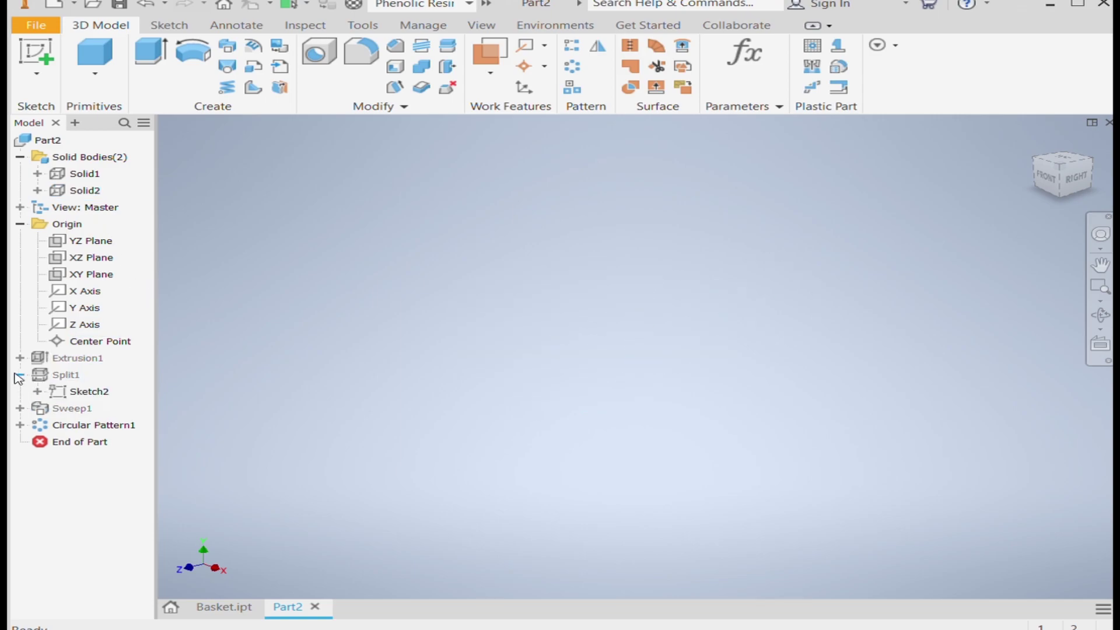
{"action": "left_click", "coordinate": [74, 394]}
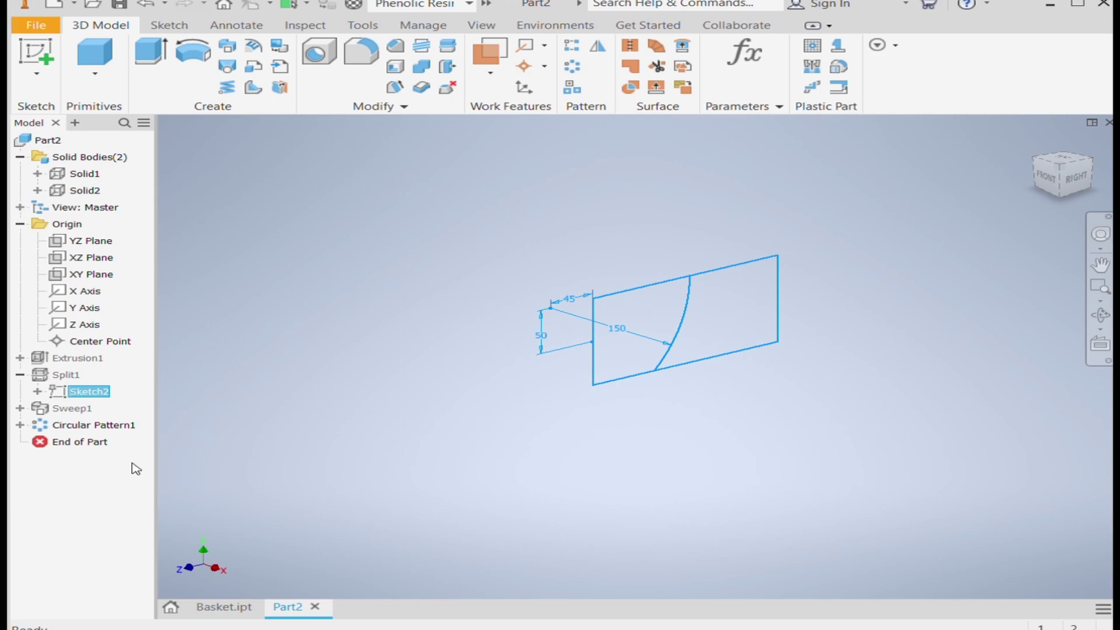
{"action": "left_click", "coordinate": [110, 517]}
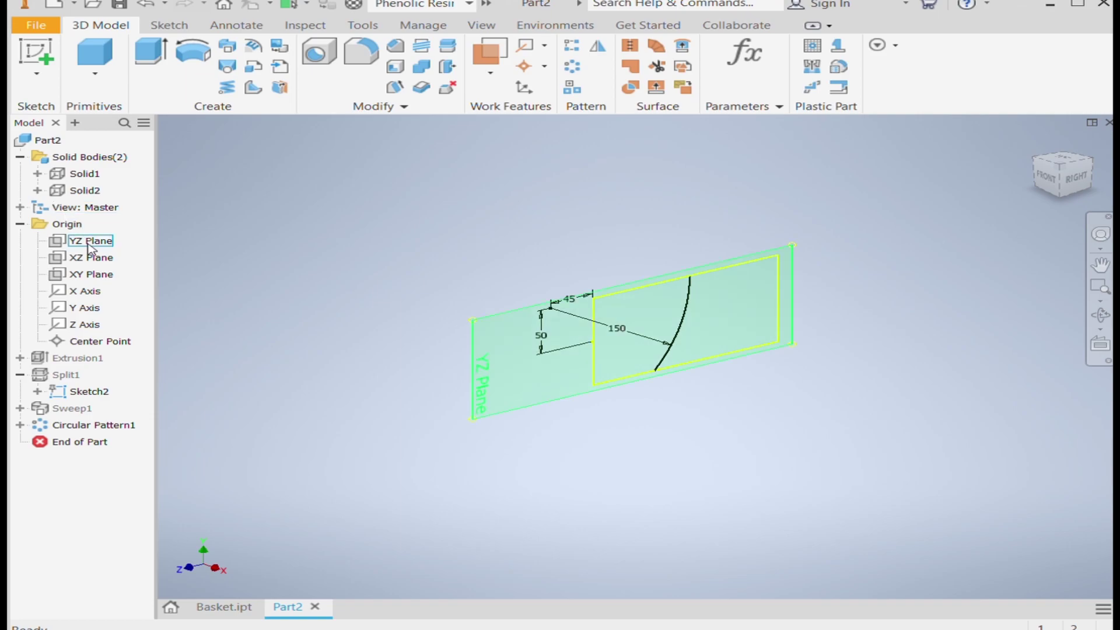
Create a work plane perpendicular to the 150 mm arc at its upper endpoint
{"action": "left_click", "coordinate": [489, 52]}
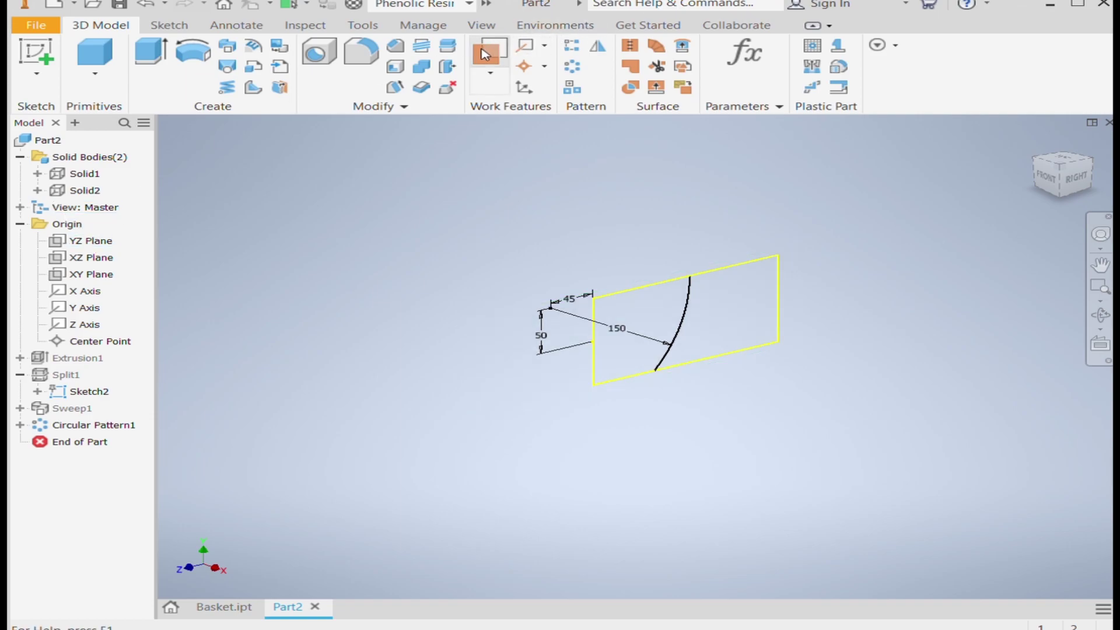
{"action": "scroll", "coordinate": [692, 269], "scroll_direction": "down", "scroll_amount": 5}
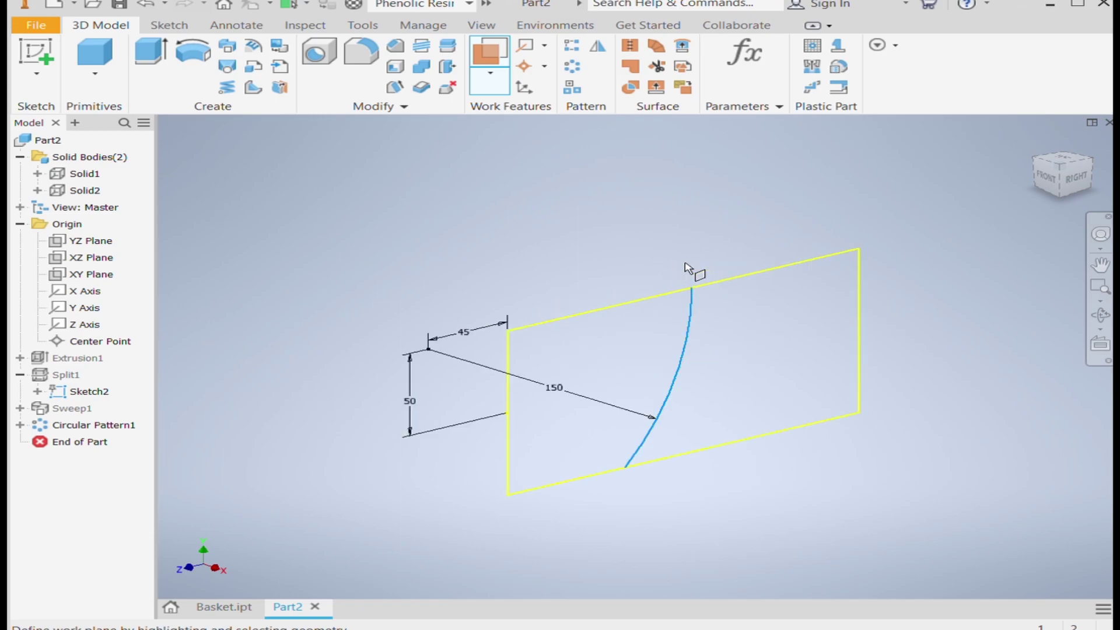
{"action": "left_click", "coordinate": [690, 312]}
{"action": "left_click", "coordinate": [694, 315]}
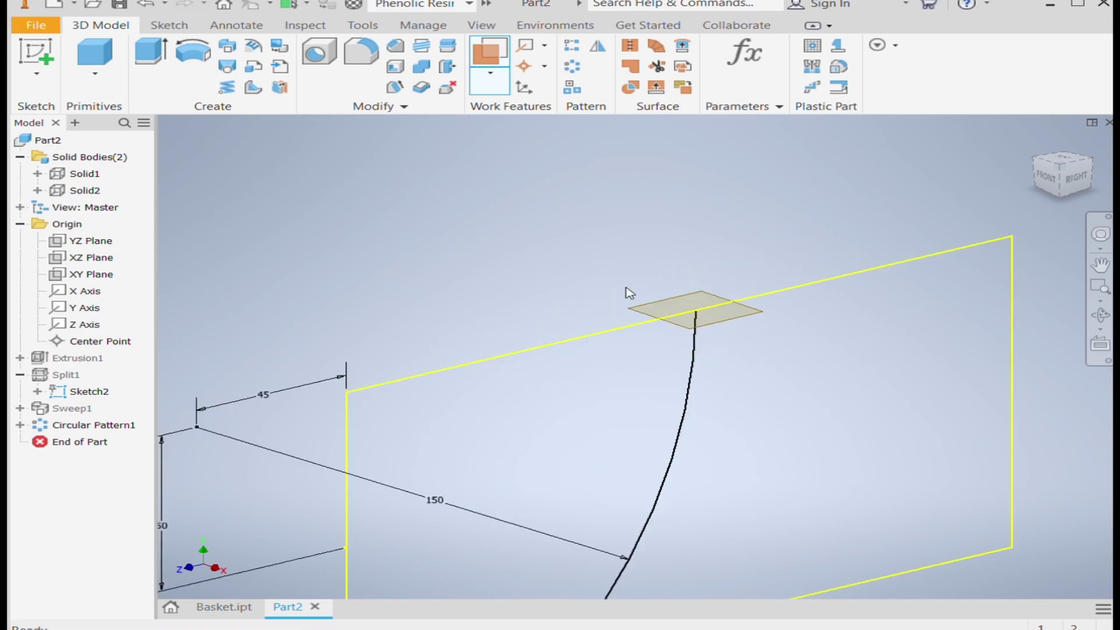
Start a sketch on the new work plane and project the arc's upper endpoint and the yellow rectangle's near upper corner
{"action": "left_click", "coordinate": [653, 305]}
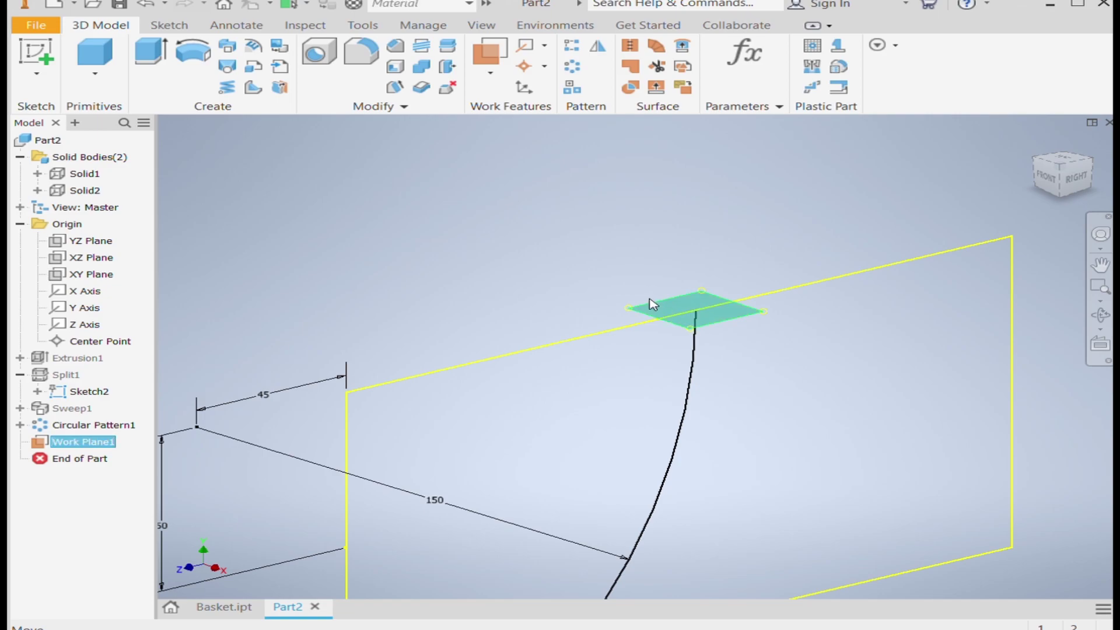
{"action": "key", "text": "s"}
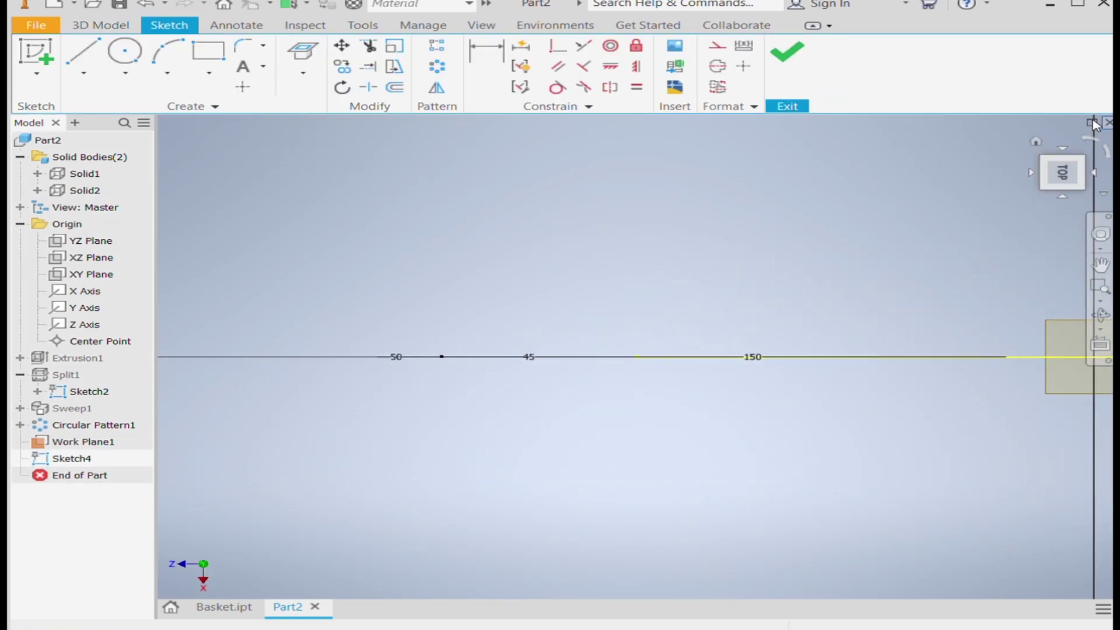
{"action": "left_click", "coordinate": [1036, 142]}
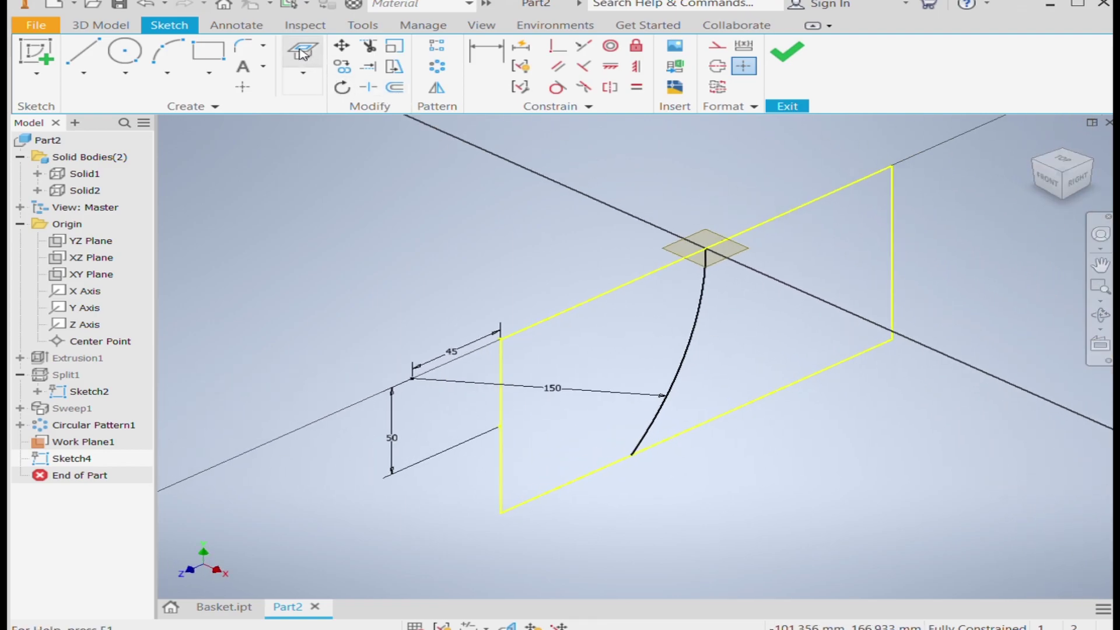
{"action": "left_click", "coordinate": [307, 93]}
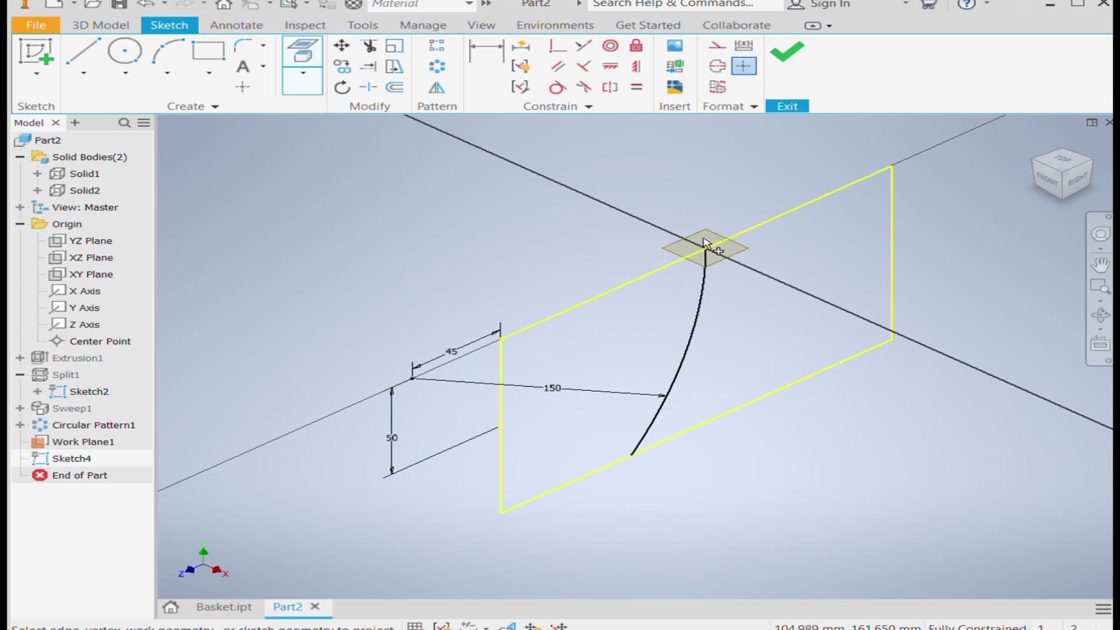
{"action": "scroll", "coordinate": [707, 247], "scroll_direction": "up", "scroll_amount": 5}
{"action": "scroll", "coordinate": [665, 290], "scroll_direction": "down", "scroll_amount": 5}
{"action": "scroll", "coordinate": [521, 336], "scroll_direction": "up", "scroll_amount": 8}
{"action": "scroll", "coordinate": [523, 338], "scroll_direction": "up", "scroll_amount": 5}
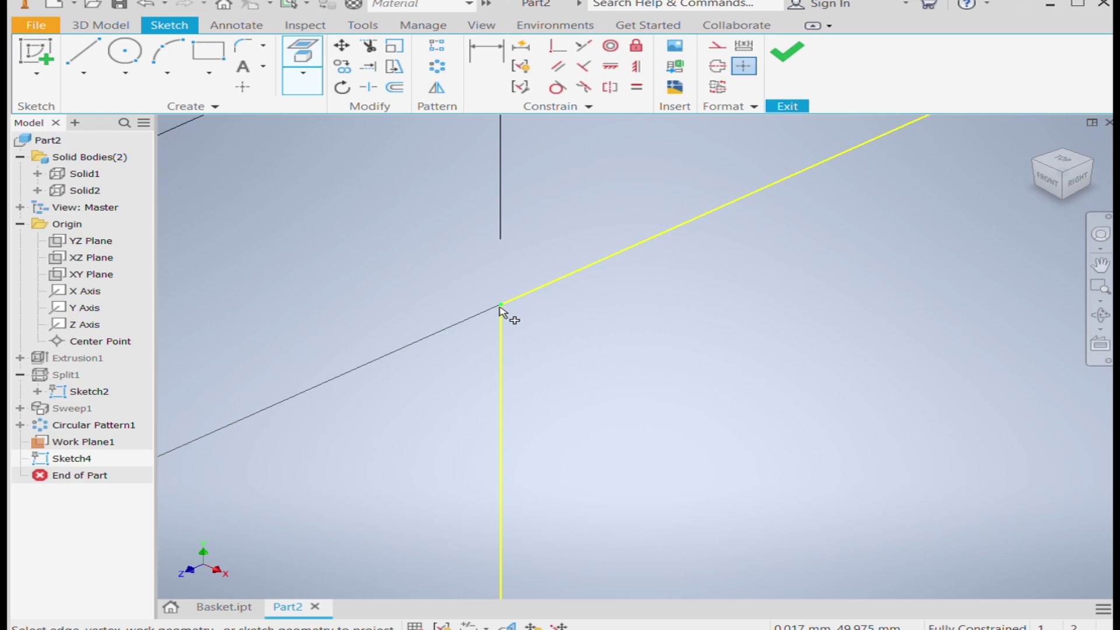
Draw a circle centred on the rectangle's near upper corner through the arc's upper endpoint, and finish the sketch
{"action": "left_click", "coordinate": [122, 56]}
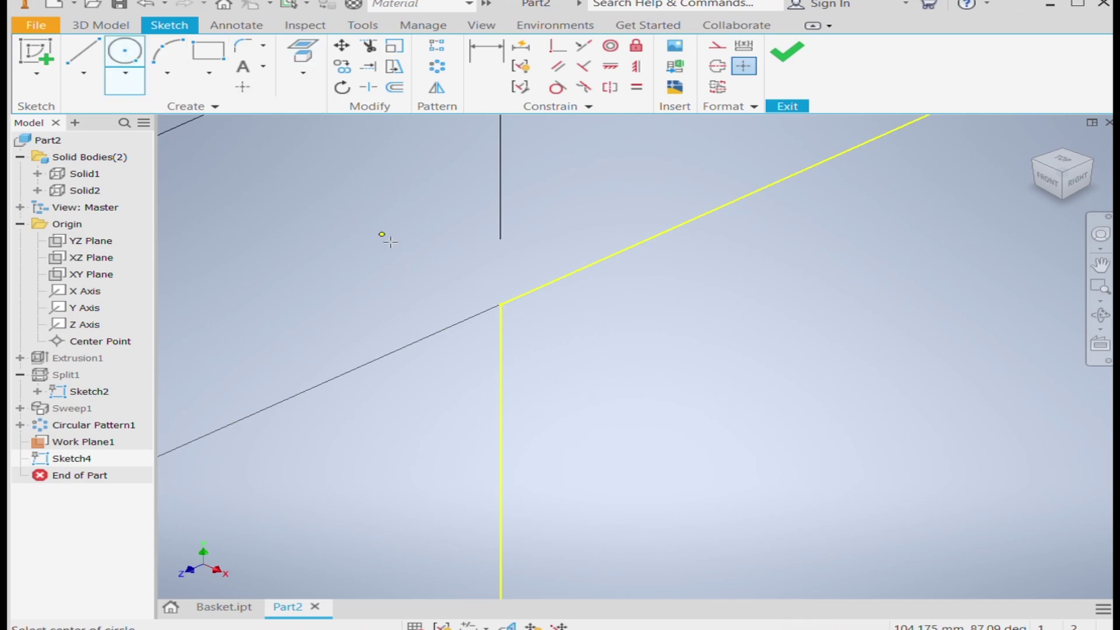
{"action": "left_click", "coordinate": [501, 304]}
{"action": "scroll", "coordinate": [501, 306], "scroll_direction": "down", "scroll_amount": 5}
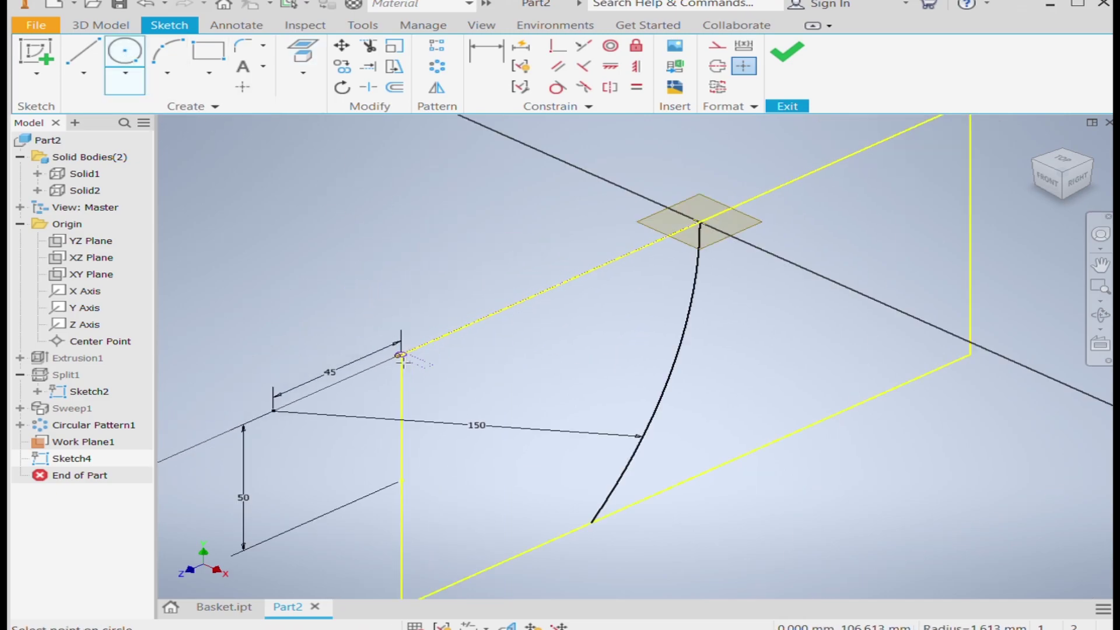
{"action": "scroll", "coordinate": [582, 280], "scroll_direction": "up", "scroll_amount": 7}
{"action": "scroll", "coordinate": [582, 280], "scroll_direction": "up", "scroll_amount": 8}
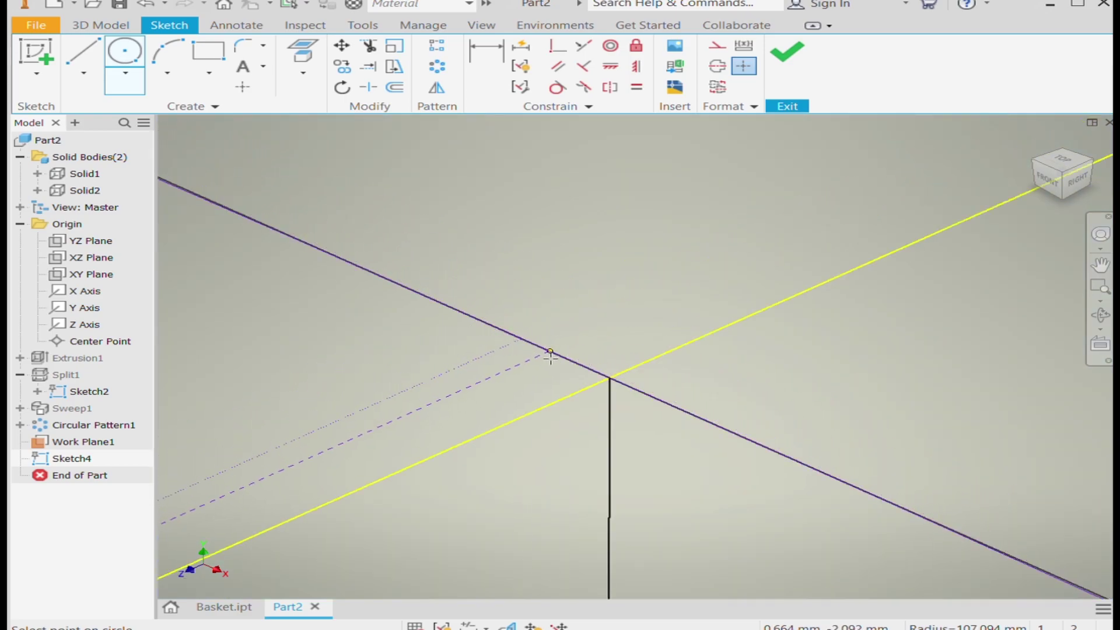
{"action": "left_click", "coordinate": [539, 344]}
{"action": "scroll", "coordinate": [545, 317], "scroll_direction": "down", "scroll_amount": 6}
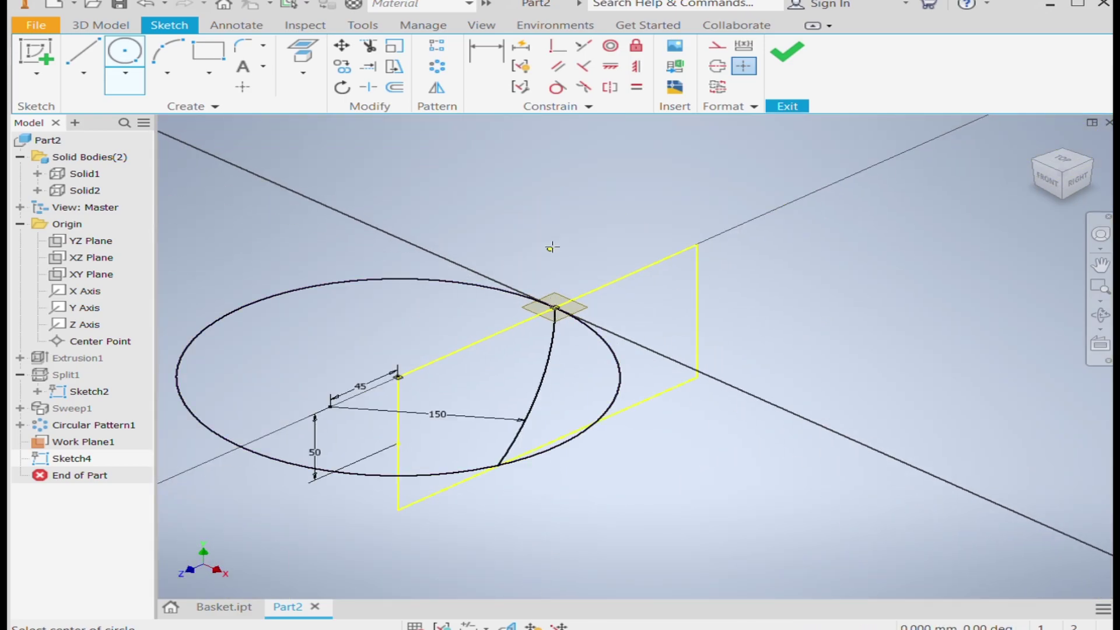
{"action": "key", "text": "Escape"}
{"action": "scroll", "coordinate": [601, 345], "scroll_direction": "down", "scroll_amount": 5}
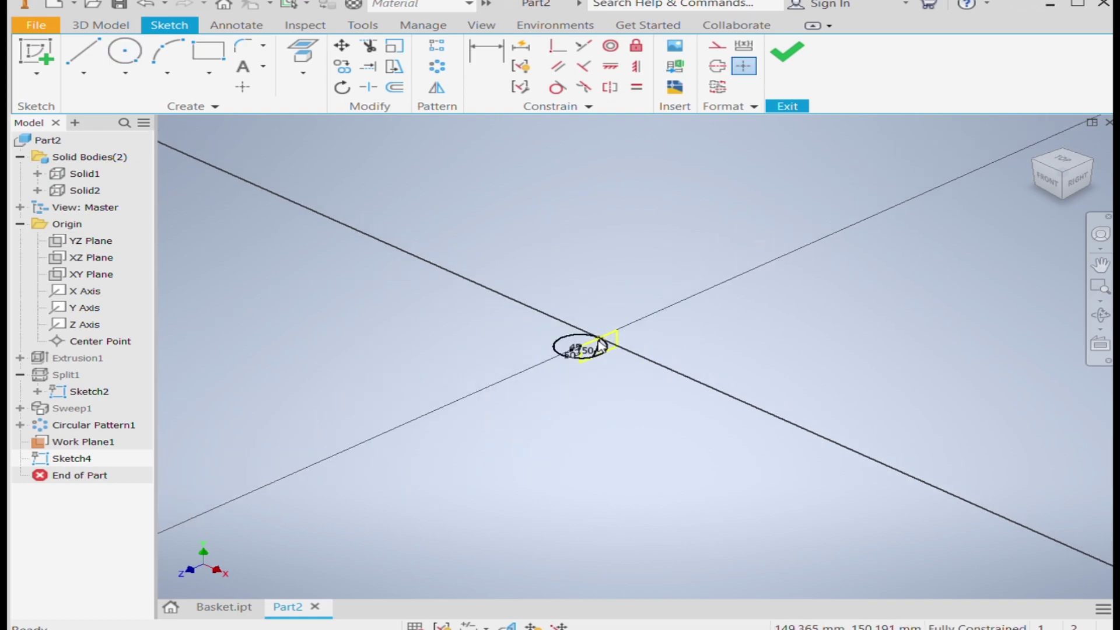
{"action": "scroll", "coordinate": [577, 347], "scroll_direction": "down", "scroll_amount": 3}
{"action": "scroll", "coordinate": [620, 362], "scroll_direction": "up", "scroll_amount": 8}
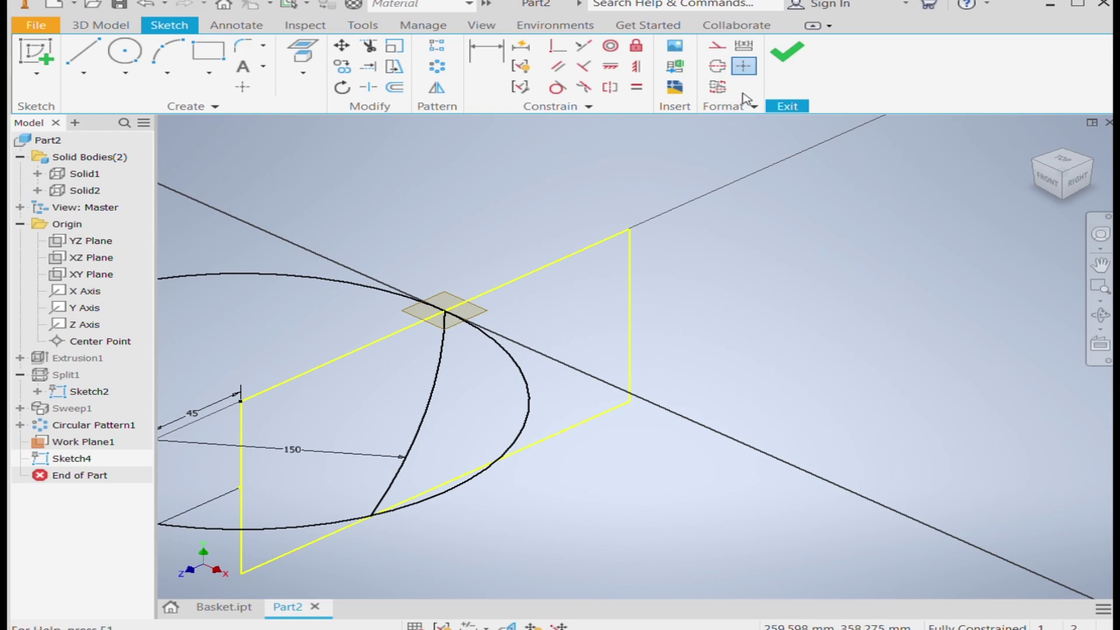
{"action": "left_click", "coordinate": [776, 76]}
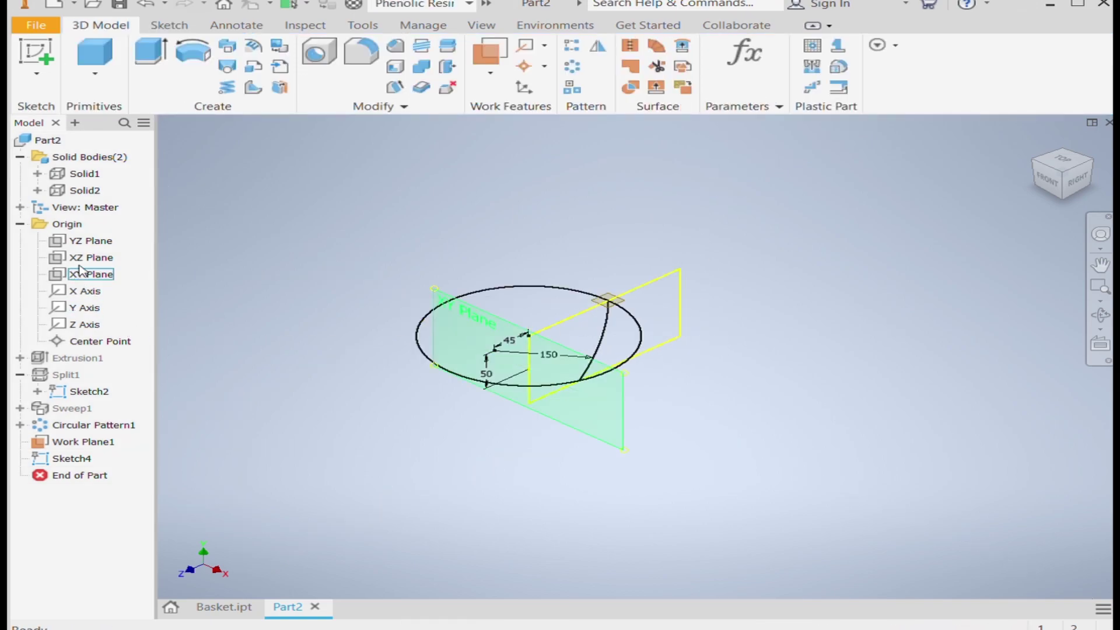
Start a sketch on the YZ plane and project the arc's upper endpoint
{"action": "left_click", "coordinate": [87, 246]}
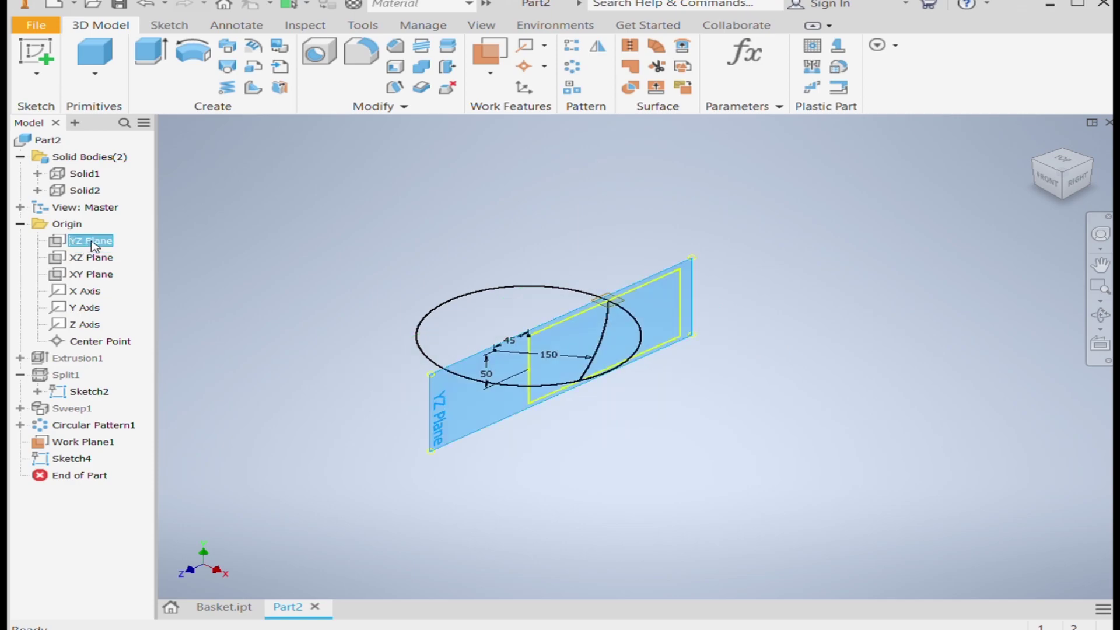
{"action": "key", "text": "s"}
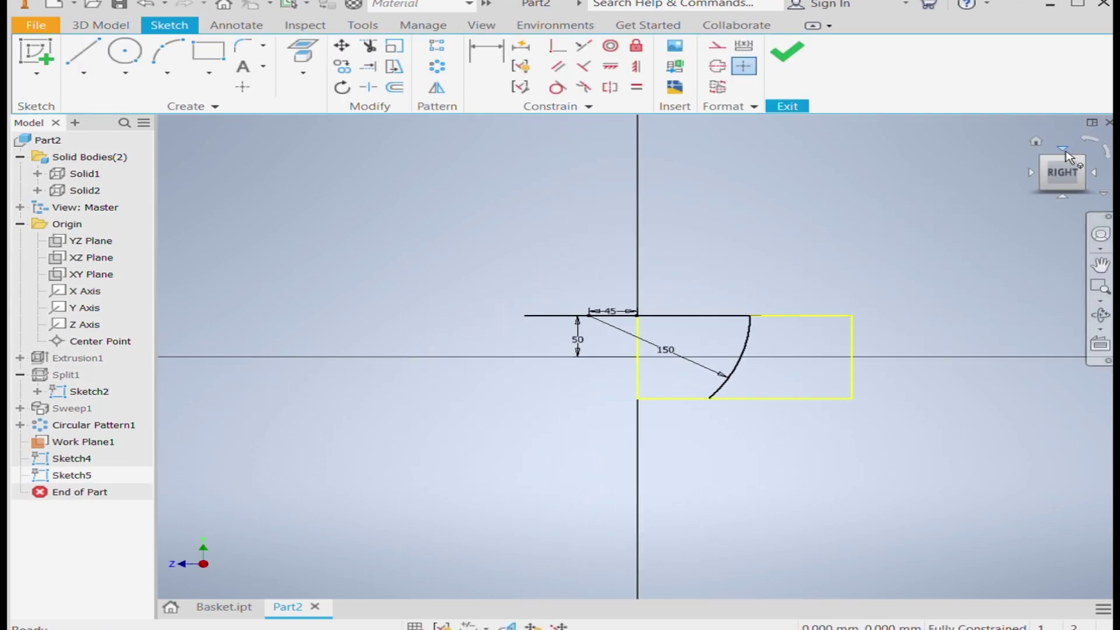
{"action": "key", "text": "p"}
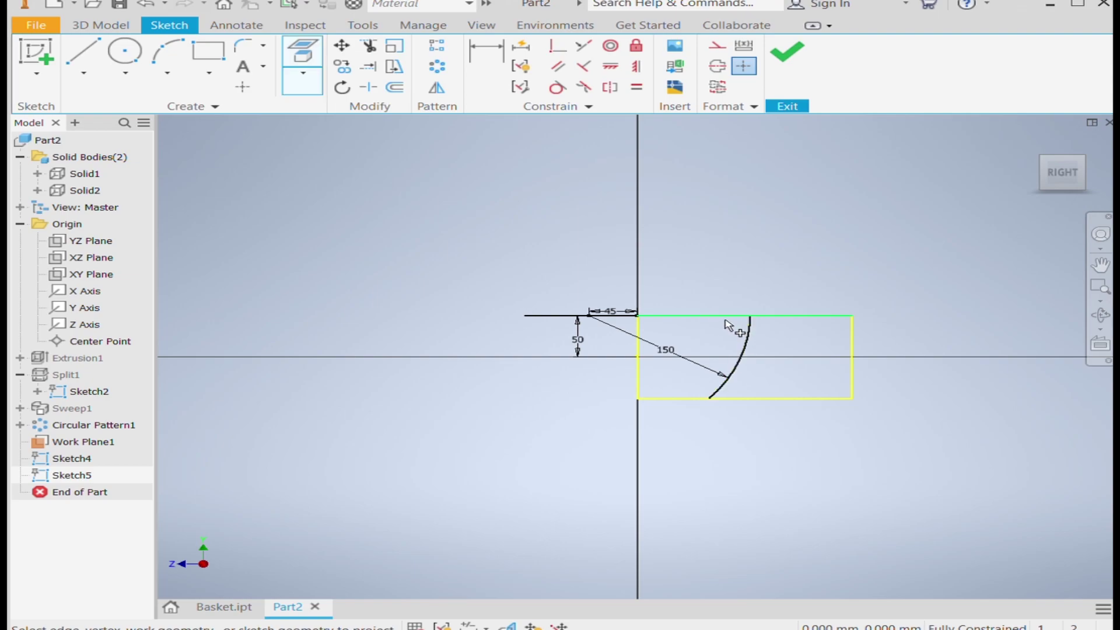
{"action": "scroll", "coordinate": [765, 320], "scroll_direction": "down", "scroll_amount": 5}
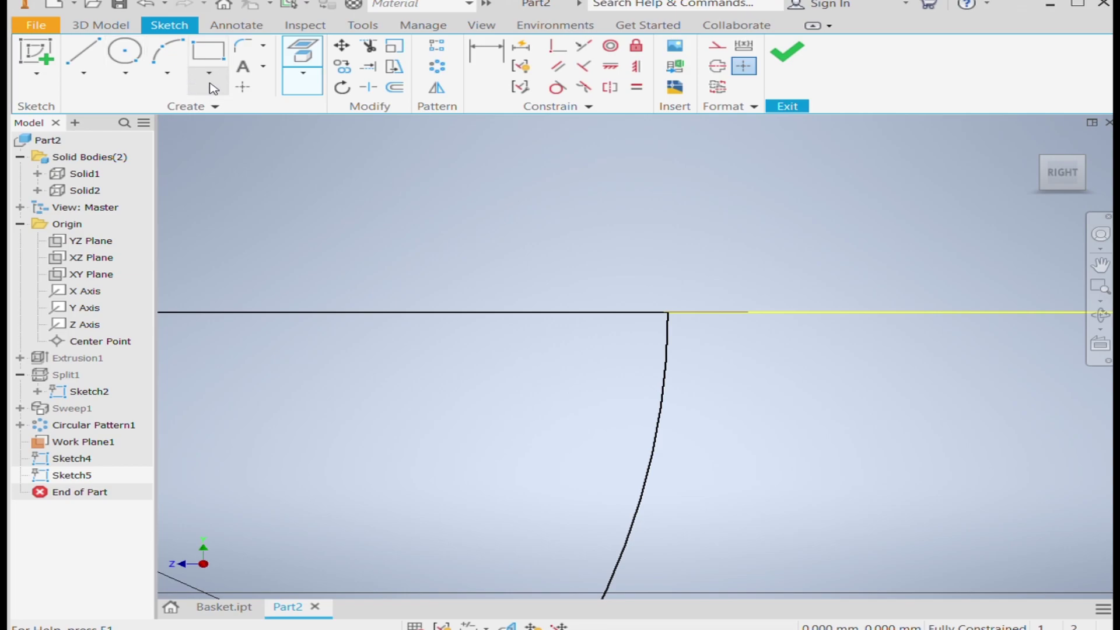
Draw a pentagon centred on the arc's projected upper endpoint, with one vertex directly above the centre
{"action": "left_click", "coordinate": [245, 432]}
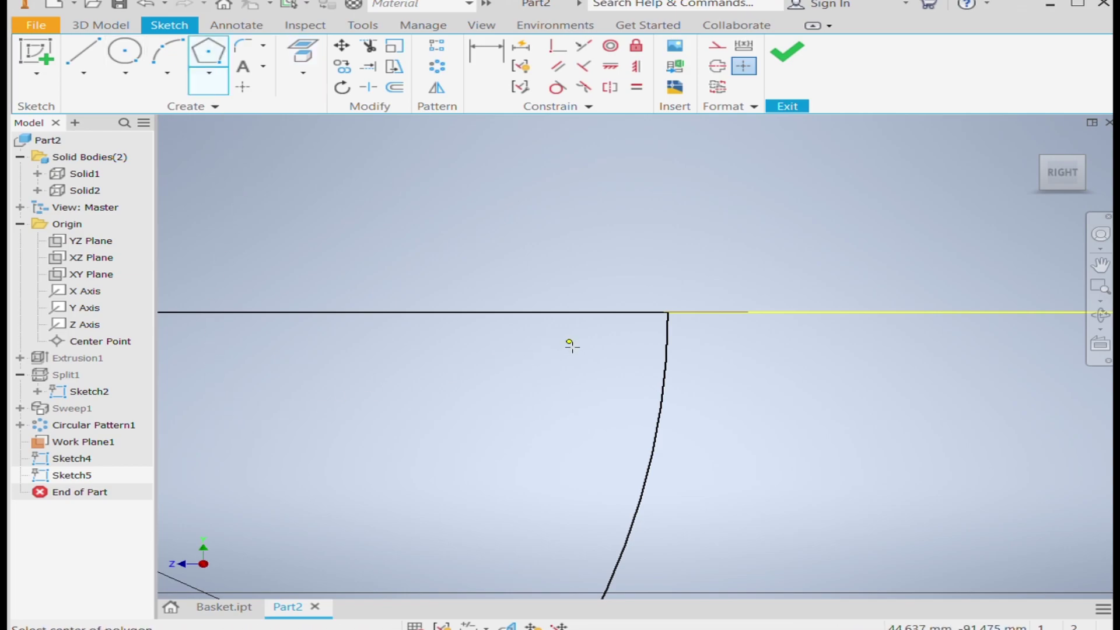
{"action": "left_click", "coordinate": [669, 312]}
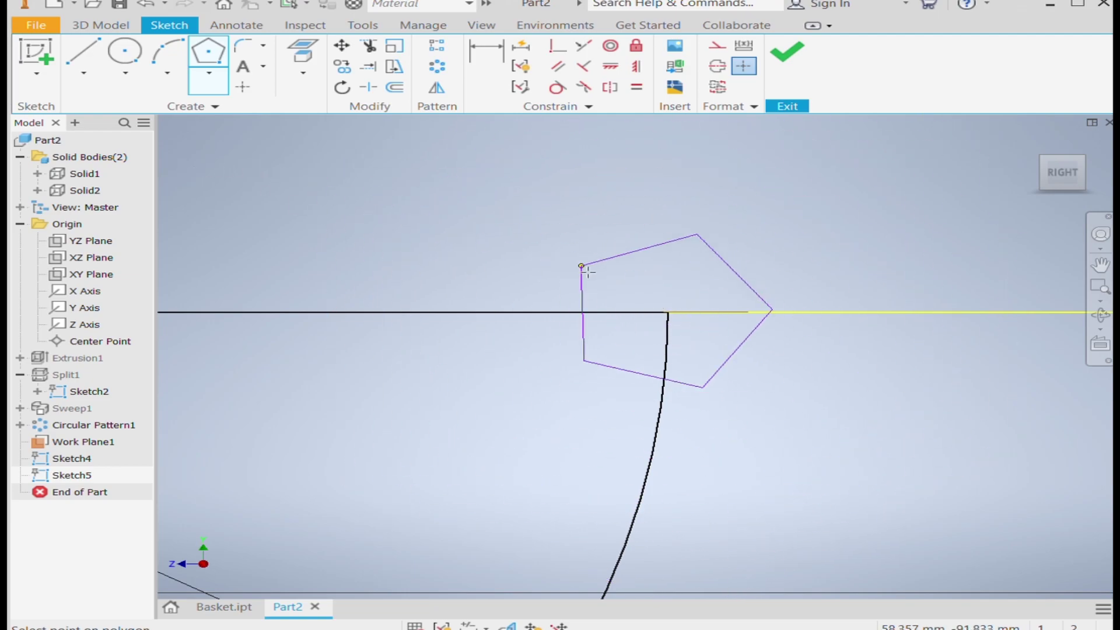
{"action": "left_click", "coordinate": [665, 266]}
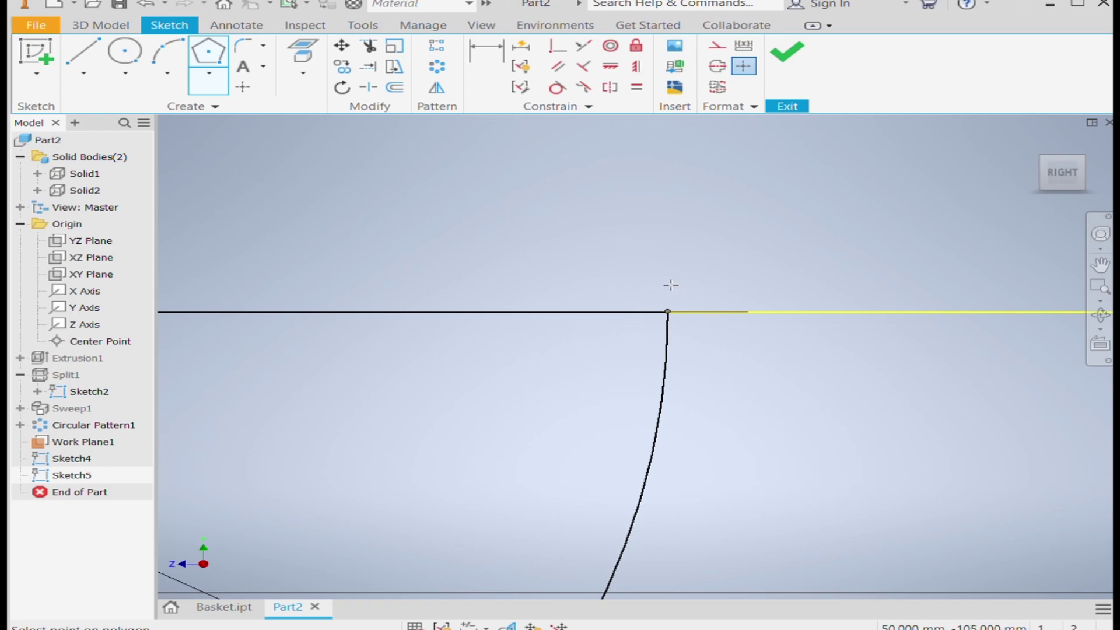
{"action": "scroll", "coordinate": [661, 290], "scroll_direction": "down", "scroll_amount": 2}
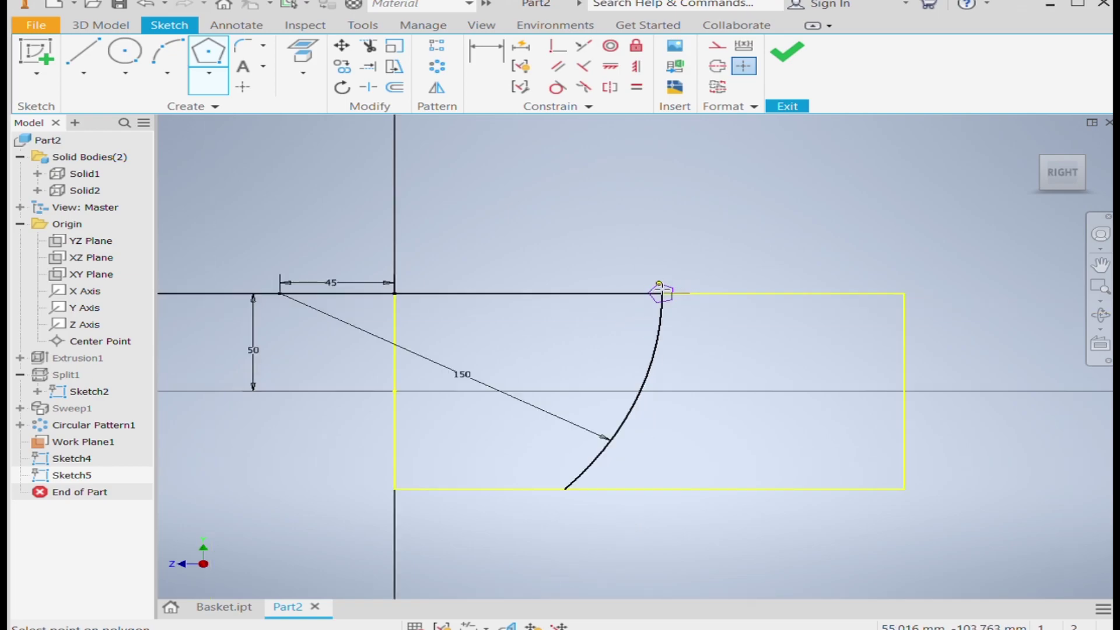
{"action": "scroll", "coordinate": [660, 290], "scroll_direction": "down", "scroll_amount": 2}
{"action": "scroll", "coordinate": [669, 290], "scroll_direction": "up", "scroll_amount": 3}
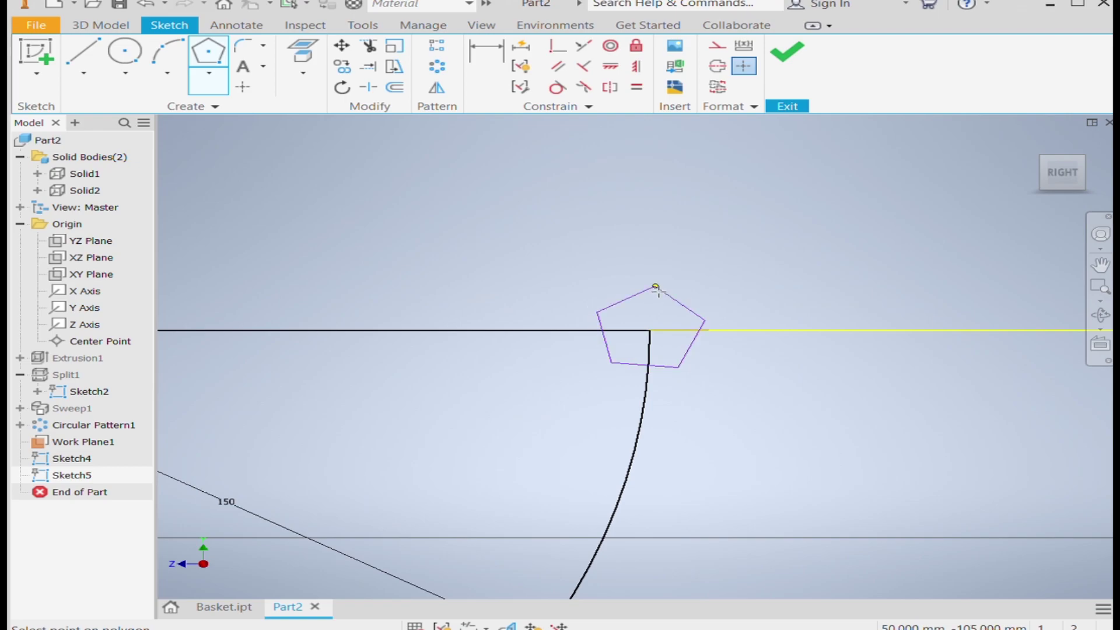
{"action": "scroll", "coordinate": [671, 277], "scroll_direction": "down", "scroll_amount": 3}
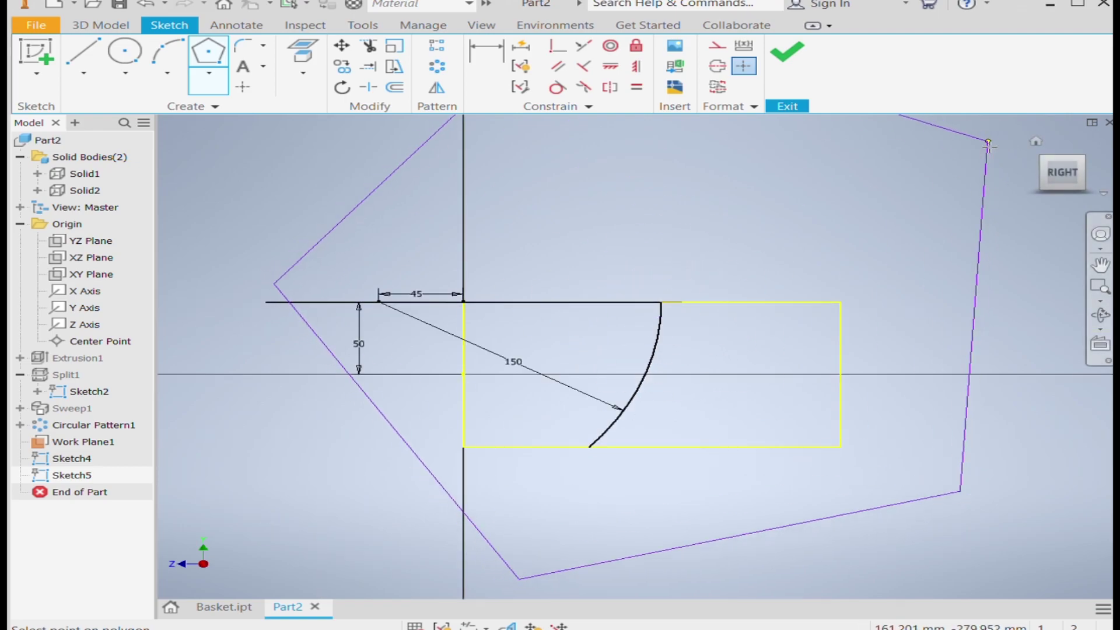
{"action": "scroll", "coordinate": [702, 251], "scroll_direction": "down", "scroll_amount": 2}
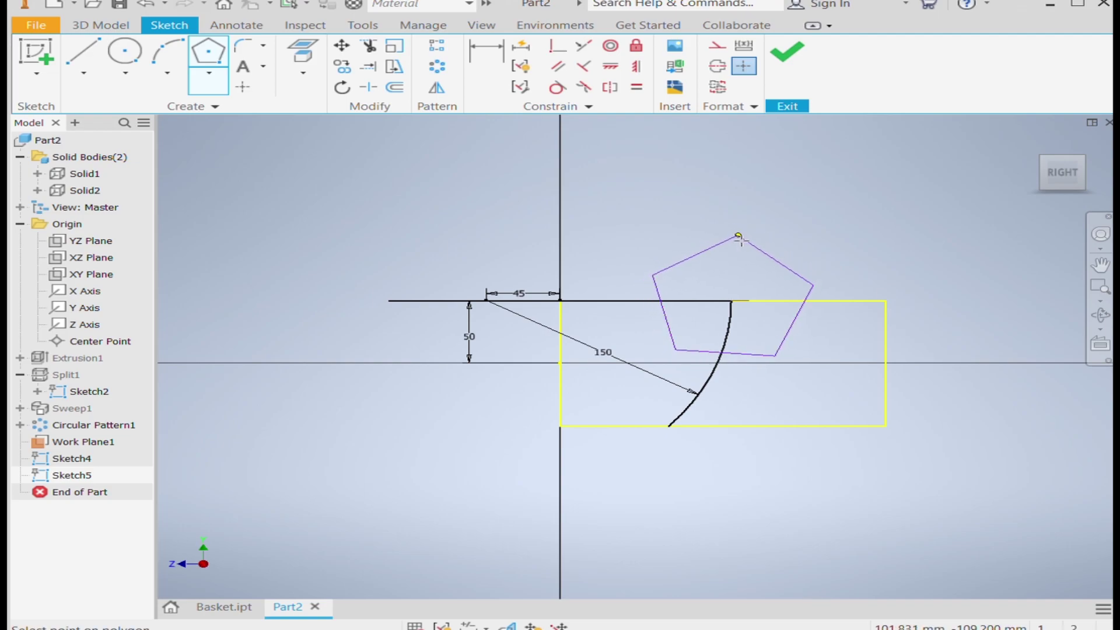
{"action": "left_click", "coordinate": [731, 235]}
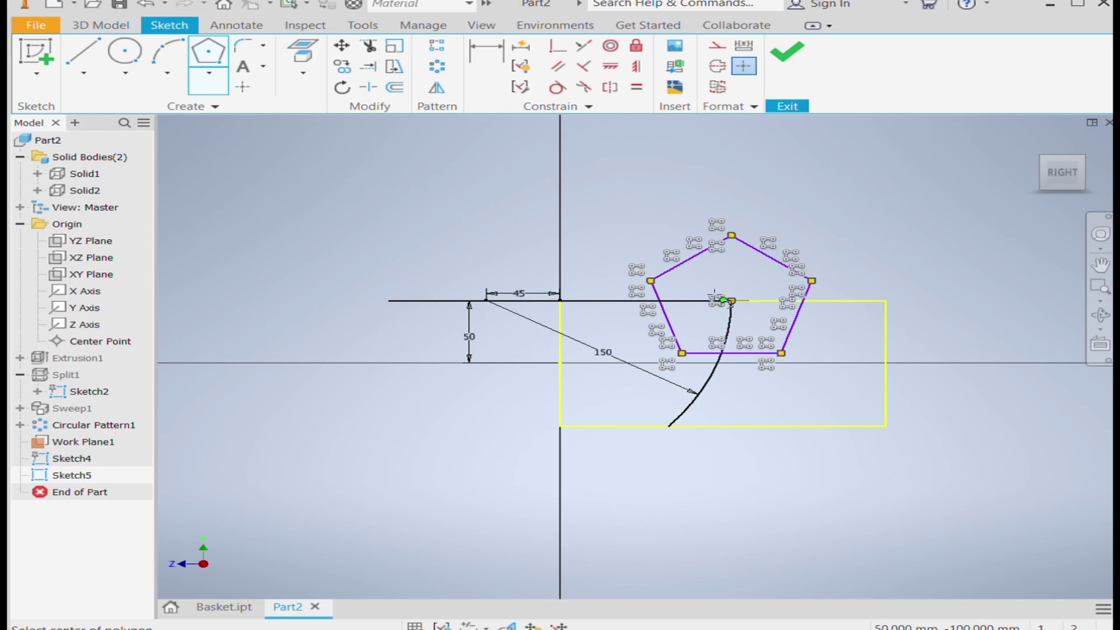
Dimension the pentagon's height from its top vertex to its bottom edge as 7 mm
{"action": "key", "text": "d"}
{"action": "left_click", "coordinate": [732, 236]}
{"action": "left_click", "coordinate": [757, 353]}
{"action": "left_click", "coordinate": [843, 322]}
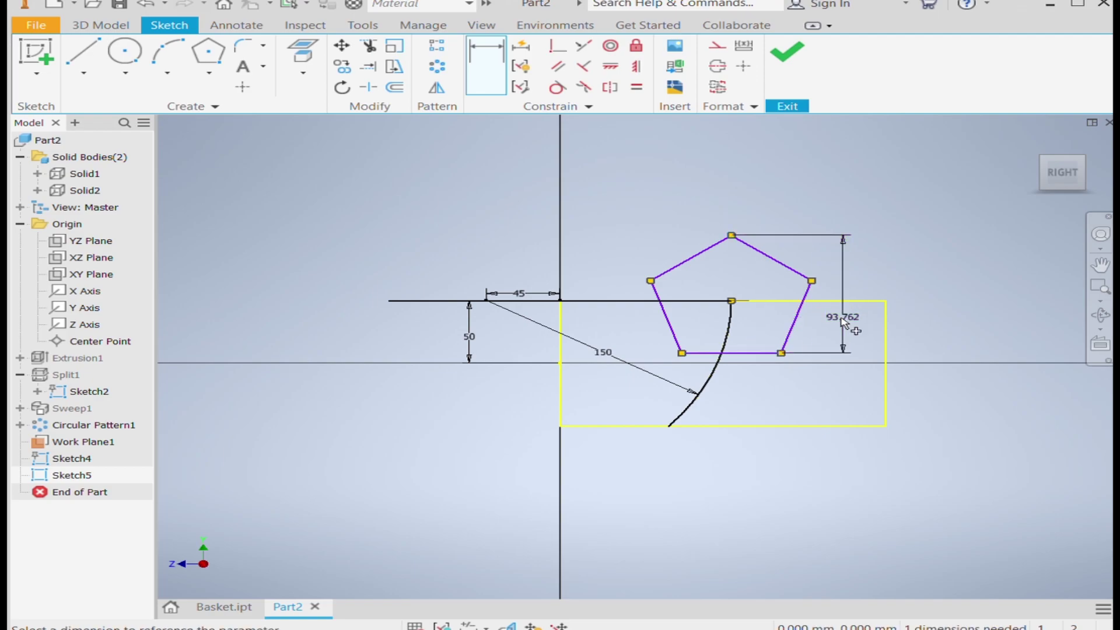
{"action": "key", "text": "Return"}
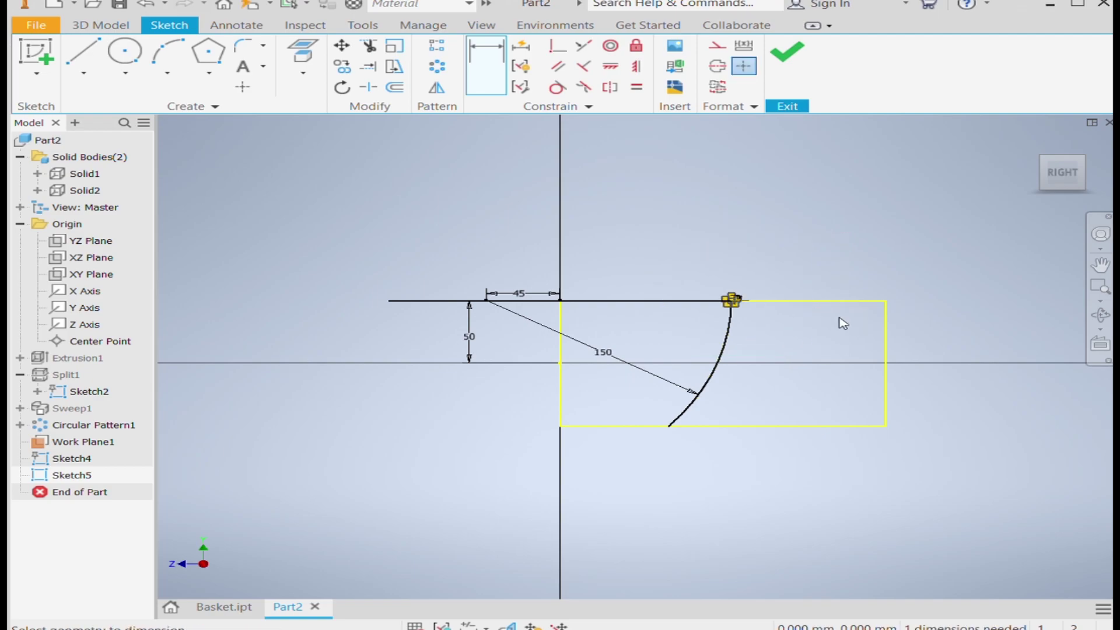
Draw a 4.5 mm diameter circle centred on the pentagon's top vertex
{"action": "scroll", "coordinate": [751, 308], "scroll_direction": "down", "scroll_amount": 8}
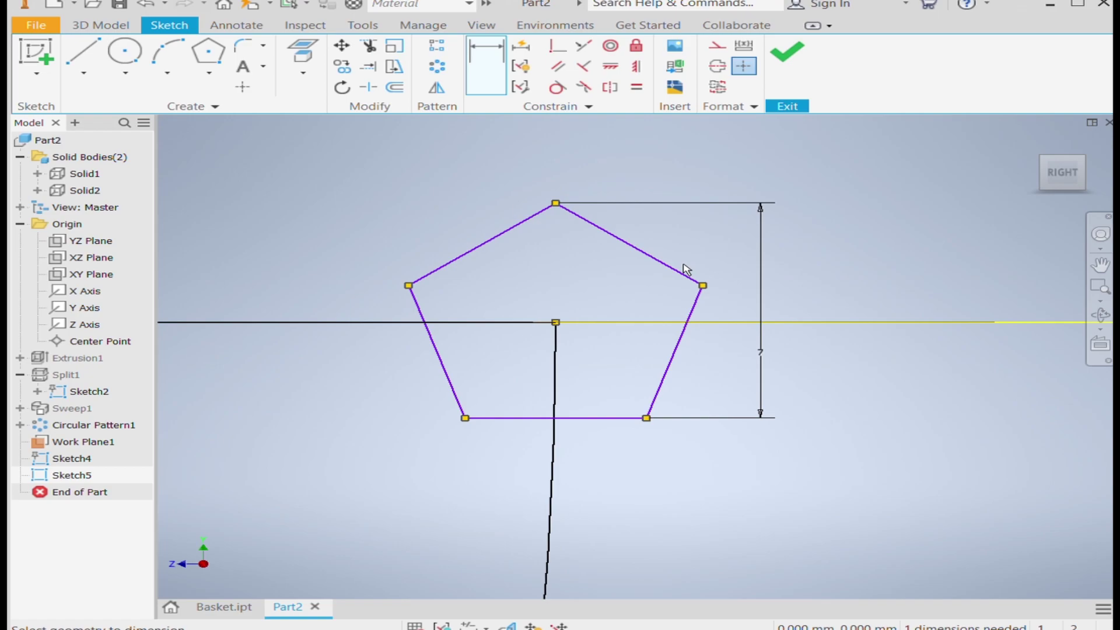
{"action": "key", "text": "Escape"}
{"action": "left_click", "coordinate": [124, 51]}
{"action": "left_click", "coordinate": [441, 150]}
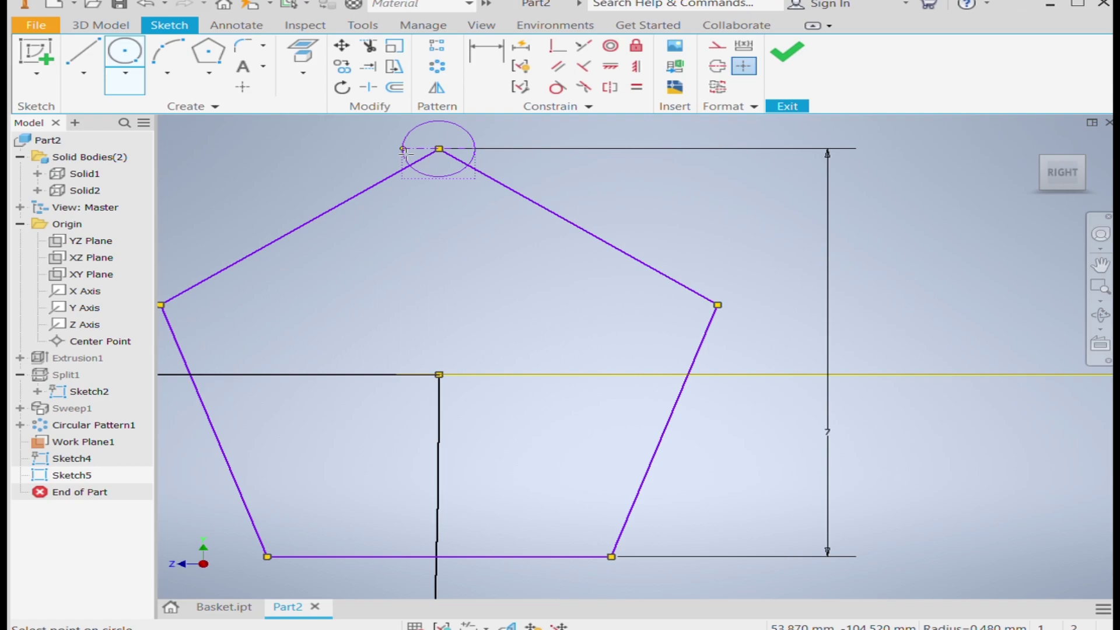
{"action": "type", "text": "4.5"}
{"action": "key", "text": "Return"}
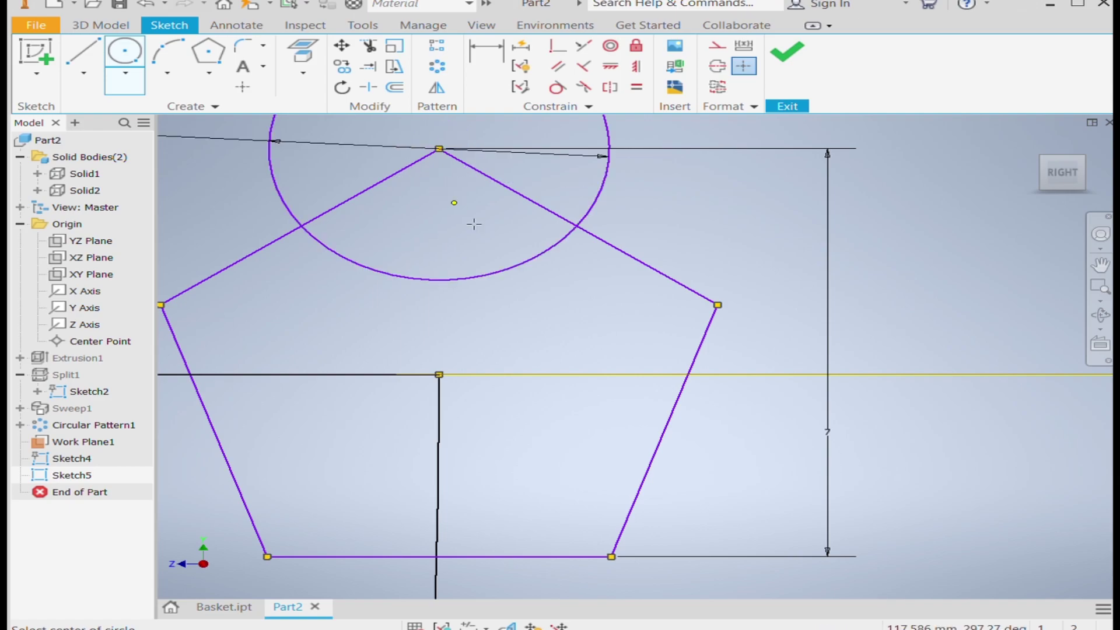
Circularly pattern the 4.5 mm circle around the pentagon's centre as five instances over 360 degrees
{"action": "scroll", "coordinate": [545, 277], "scroll_direction": "up", "scroll_amount": 4}
{"action": "key", "text": "Escape"}
{"action": "left_click", "coordinate": [436, 66]}
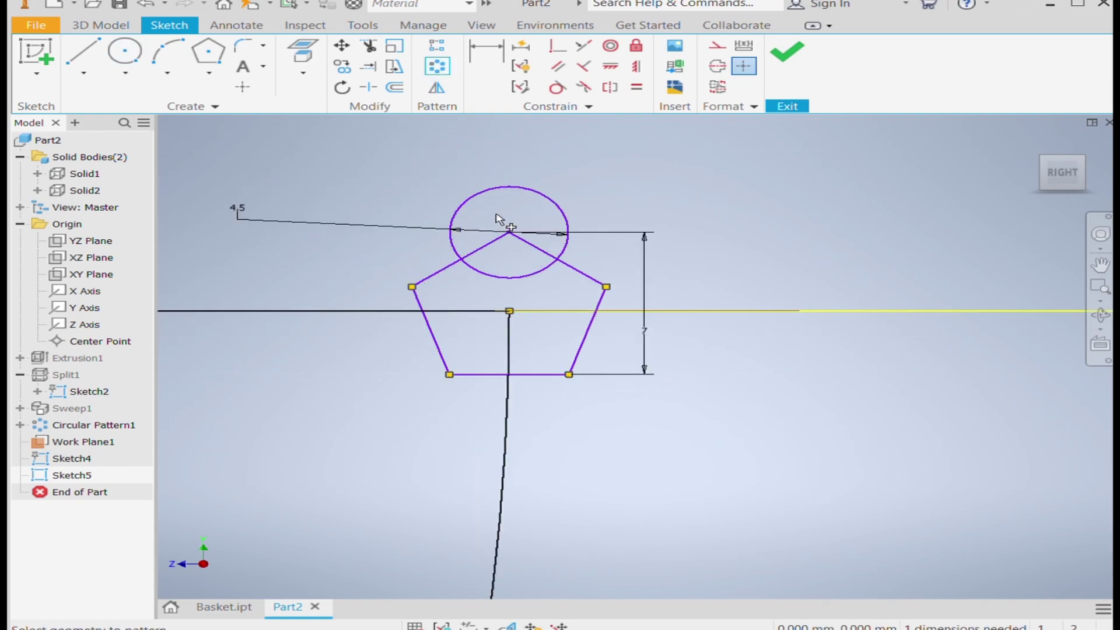
{"action": "left_click", "coordinate": [482, 191]}
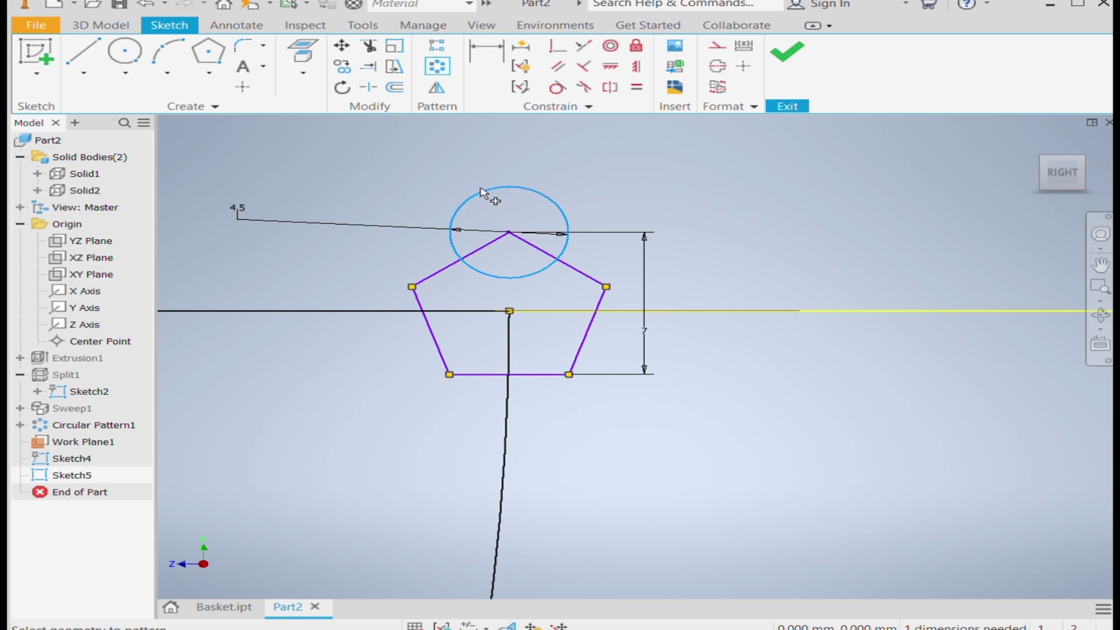
{"action": "left_click", "coordinate": [510, 310]}
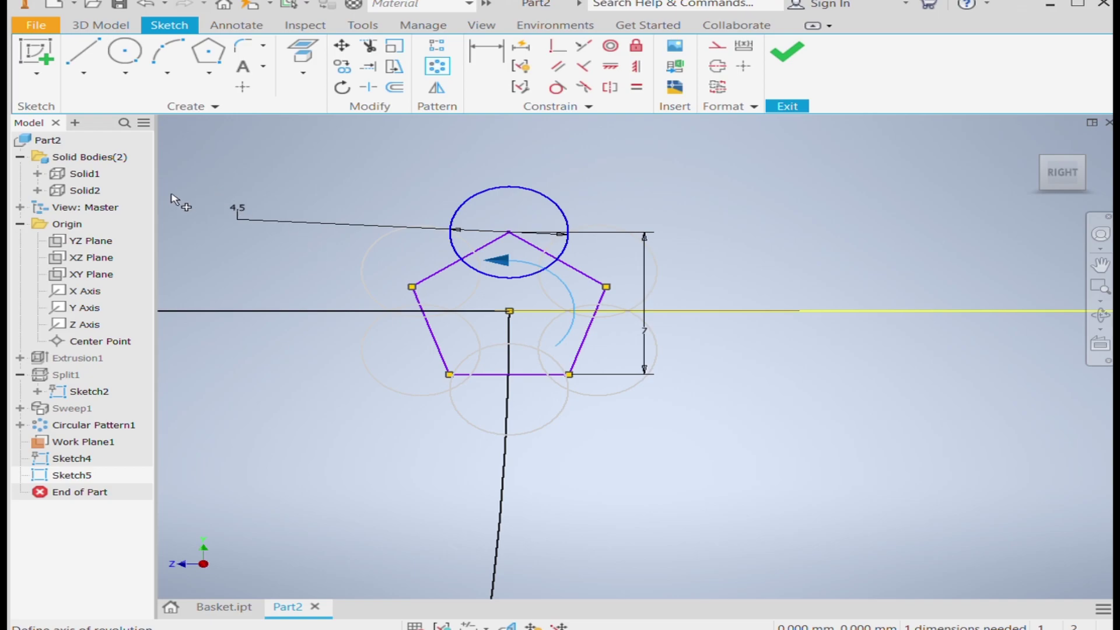
{"action": "left_click", "coordinate": [240, 217]}
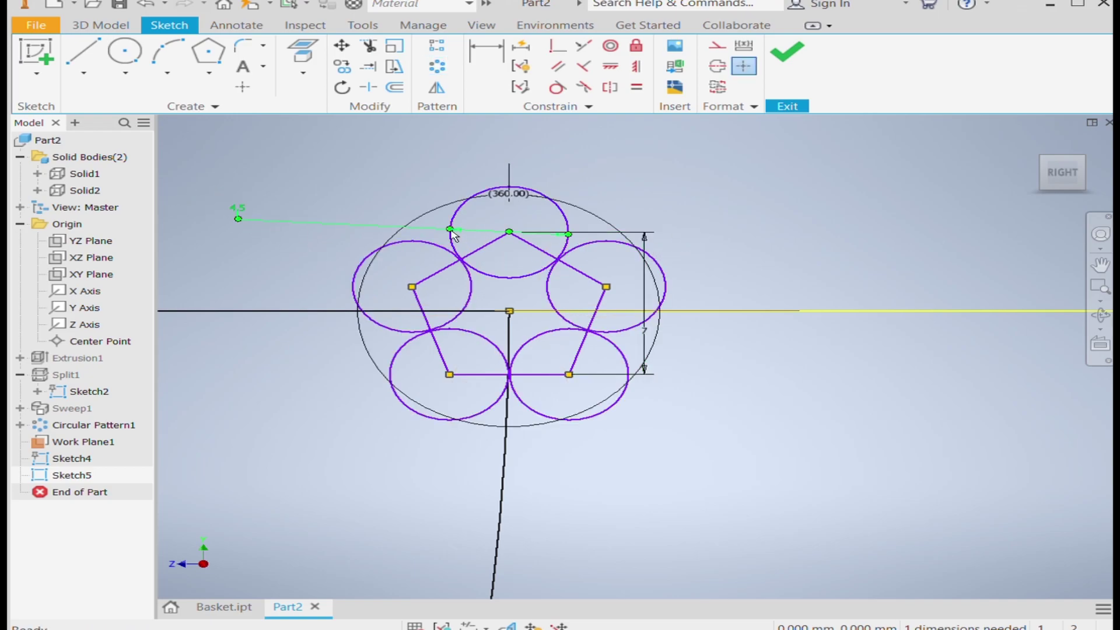
Delete the circle's diameter dimension, the pentagon's height dimension and all five pentagon edges, leaving only the patterned circles
{"action": "left_click", "coordinate": [292, 220]}
{"action": "key", "text": "Delete"}
{"action": "left_click", "coordinate": [585, 232]}
{"action": "key", "text": "Delete"}
{"action": "left_click", "coordinate": [576, 271]}
{"action": "key", "text": "Delete"}
{"action": "left_click", "coordinate": [472, 254]}
{"action": "key", "text": "Delete"}
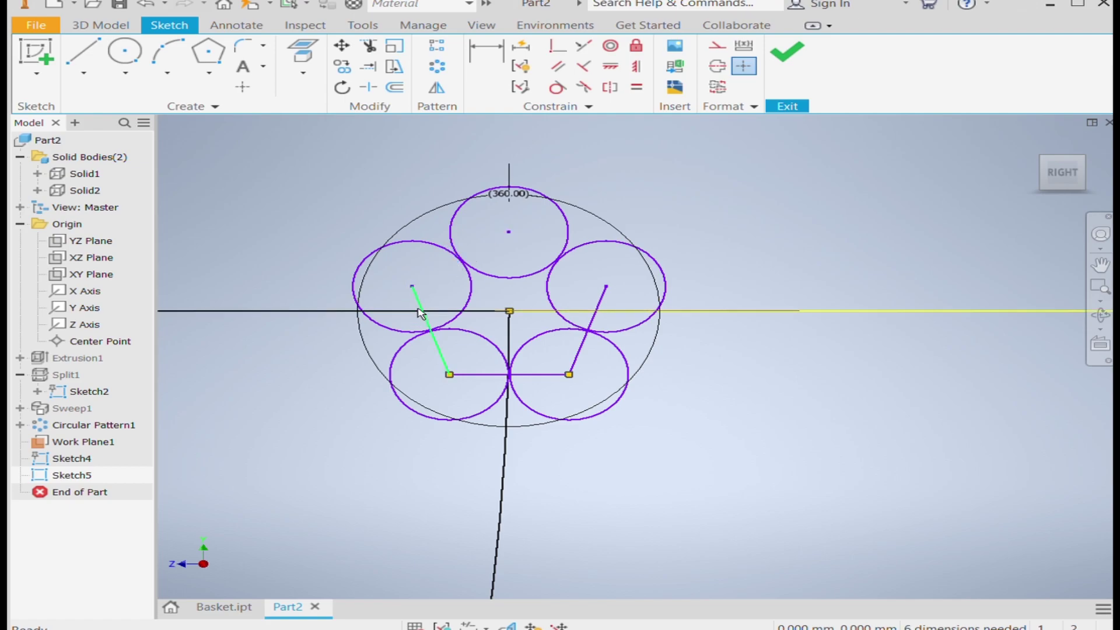
{"action": "left_click", "coordinate": [425, 322]}
{"action": "key", "text": "Delete"}
{"action": "left_click", "coordinate": [478, 375]}
{"action": "key", "text": "Delete"}
{"action": "left_click", "coordinate": [572, 364]}
{"action": "key", "text": "Delete"}
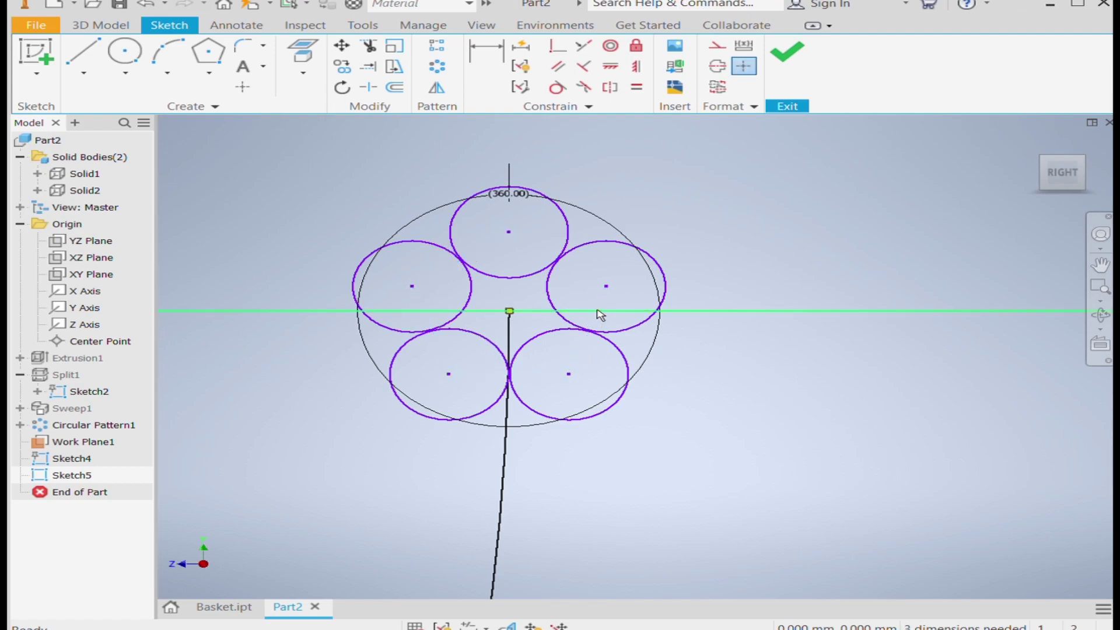
Finish the rim profile sketch and hide the work plane
{"action": "left_click", "coordinate": [789, 53]}
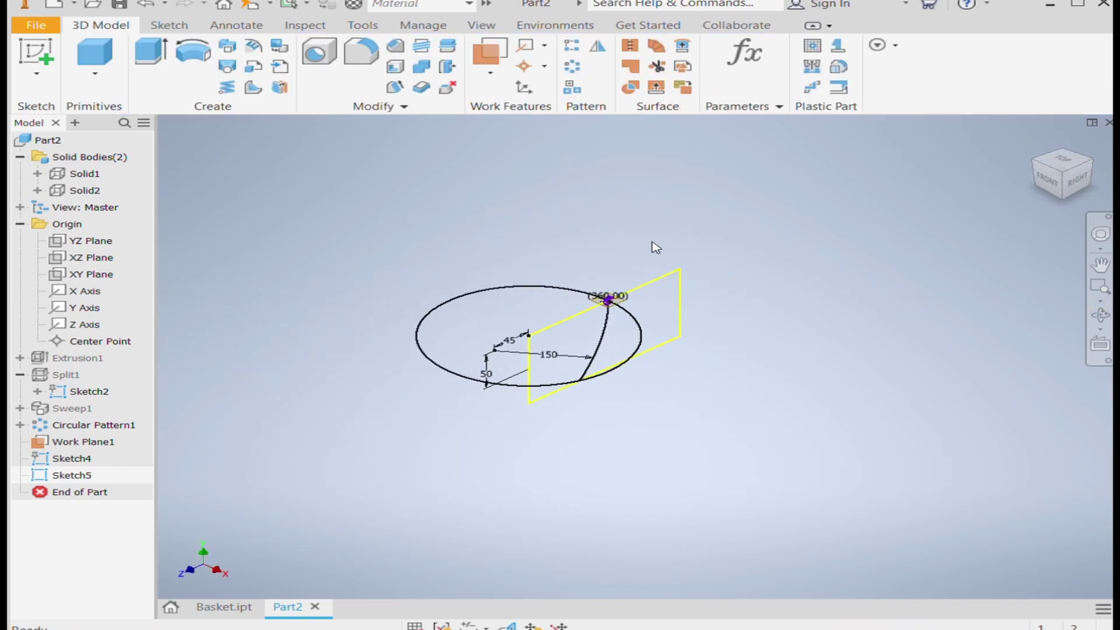
{"action": "left_click", "coordinate": [87, 443]}
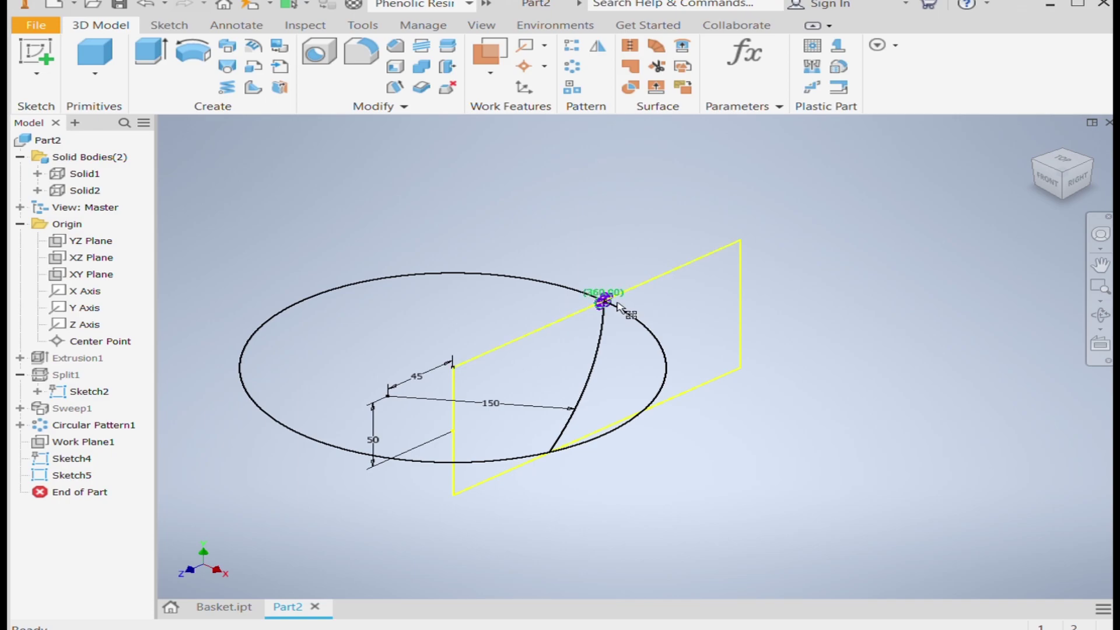
Sweep the five small circles along the large circular path with a twist, as a new solid body
{"action": "scroll", "coordinate": [617, 302], "scroll_direction": "down", "scroll_amount": 3}
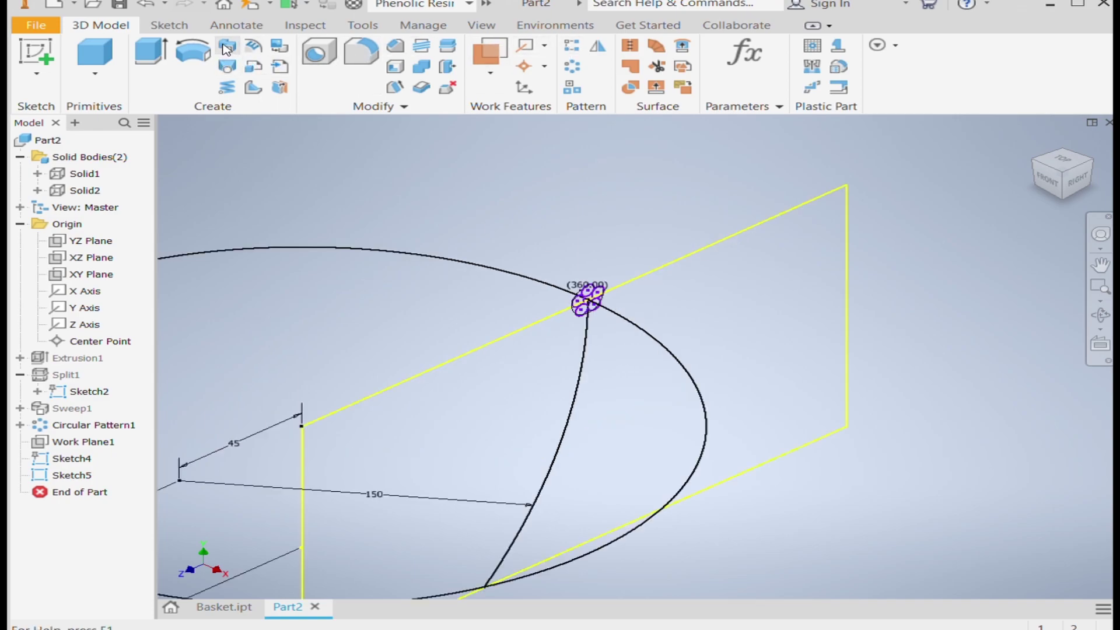
{"action": "left_click", "coordinate": [227, 47]}
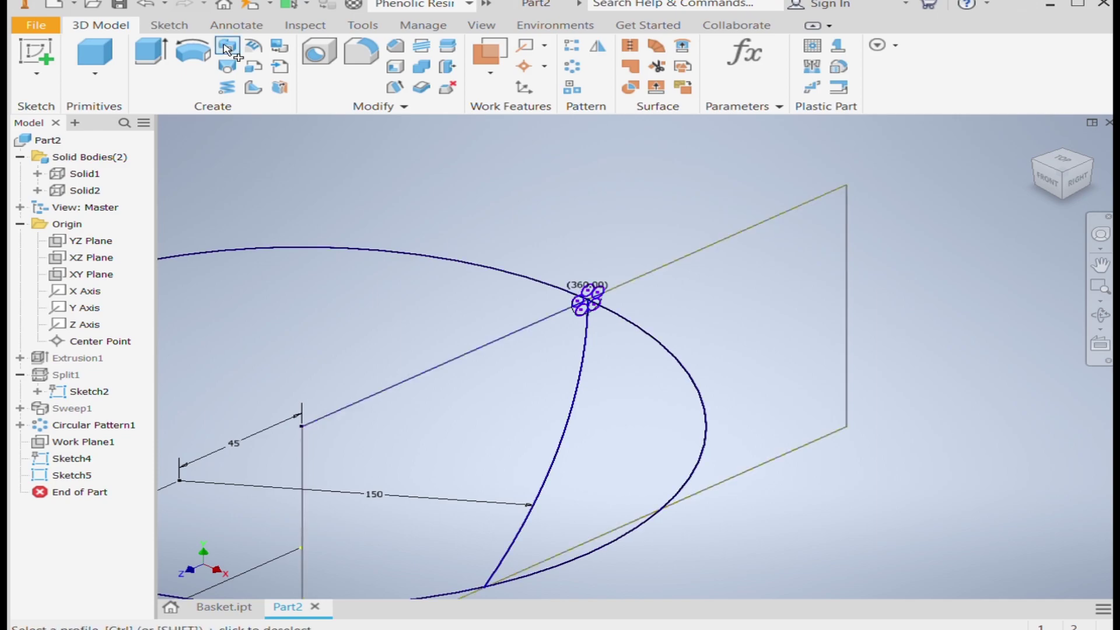
{"action": "scroll", "coordinate": [589, 301], "scroll_direction": "down", "scroll_amount": 3}
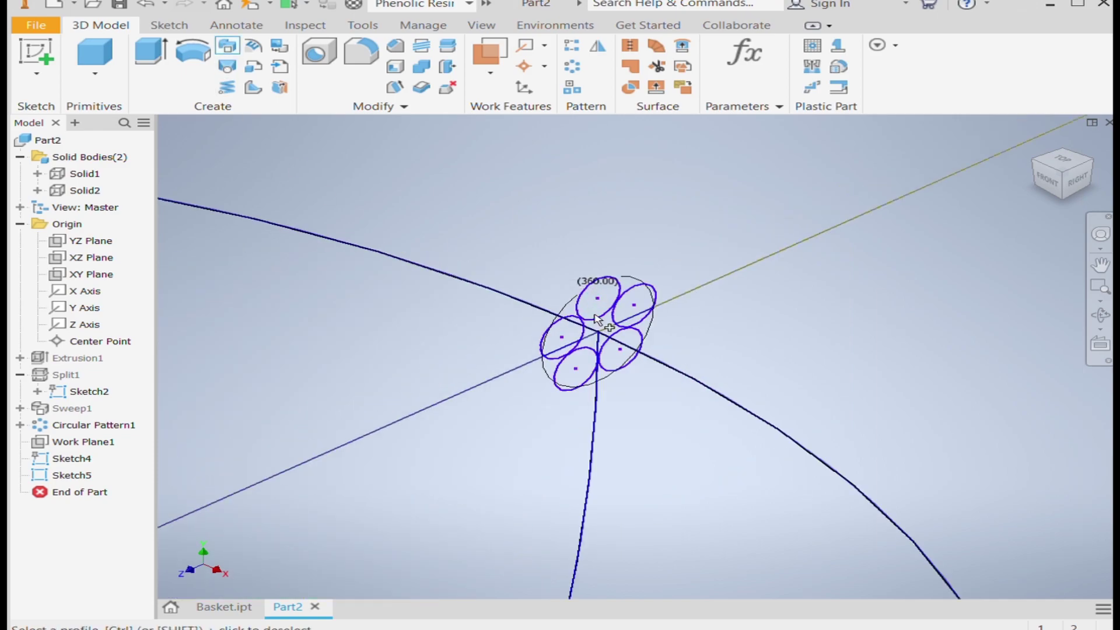
{"action": "left_click", "coordinate": [601, 304]}
{"action": "left_click", "coordinate": [634, 304]}
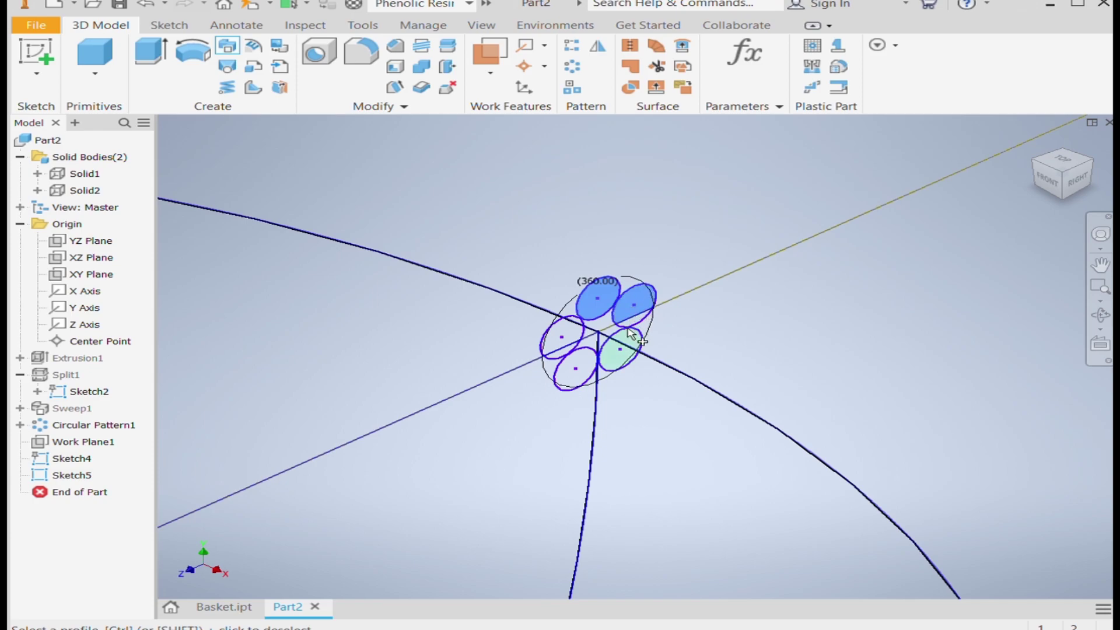
{"action": "left_click", "coordinate": [628, 344]}
{"action": "left_click", "coordinate": [561, 338]}
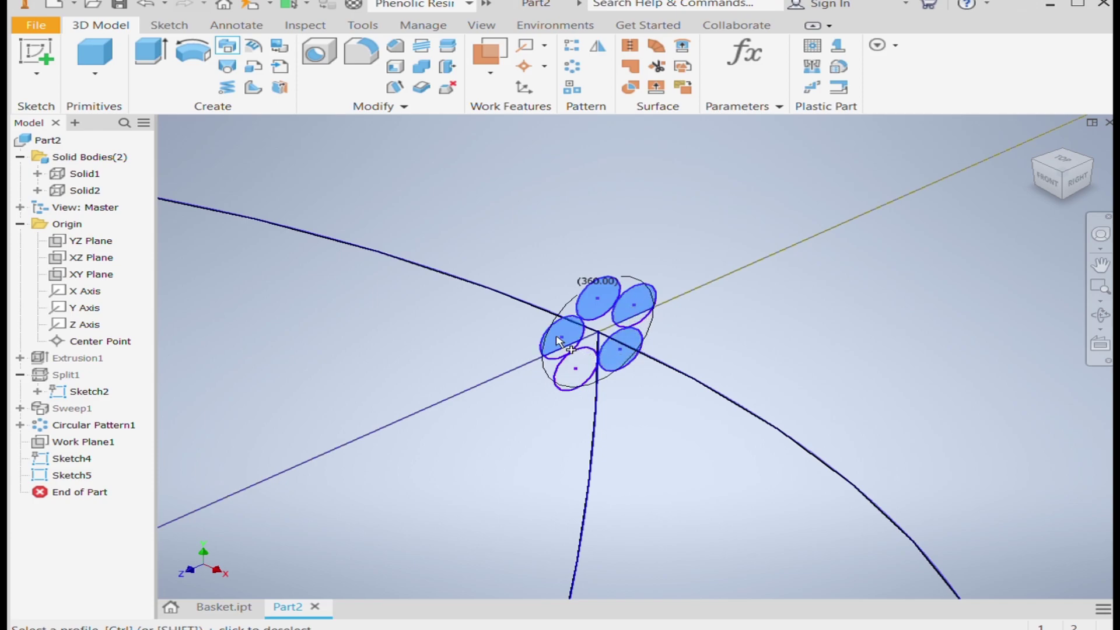
{"action": "left_click", "coordinate": [569, 367]}
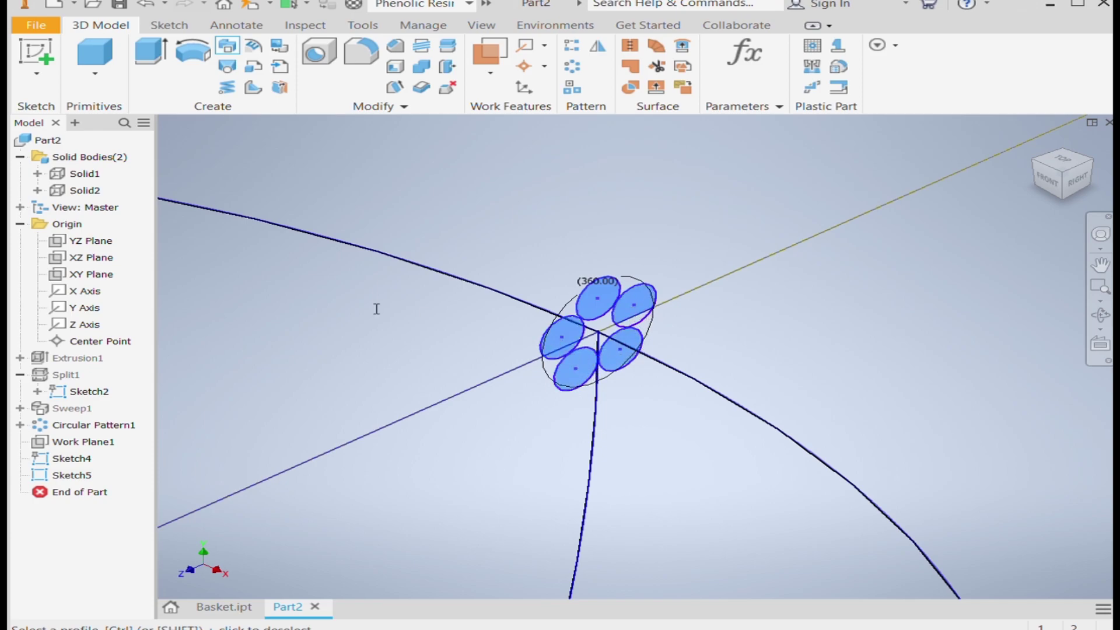
{"action": "left_click", "coordinate": [506, 297]}
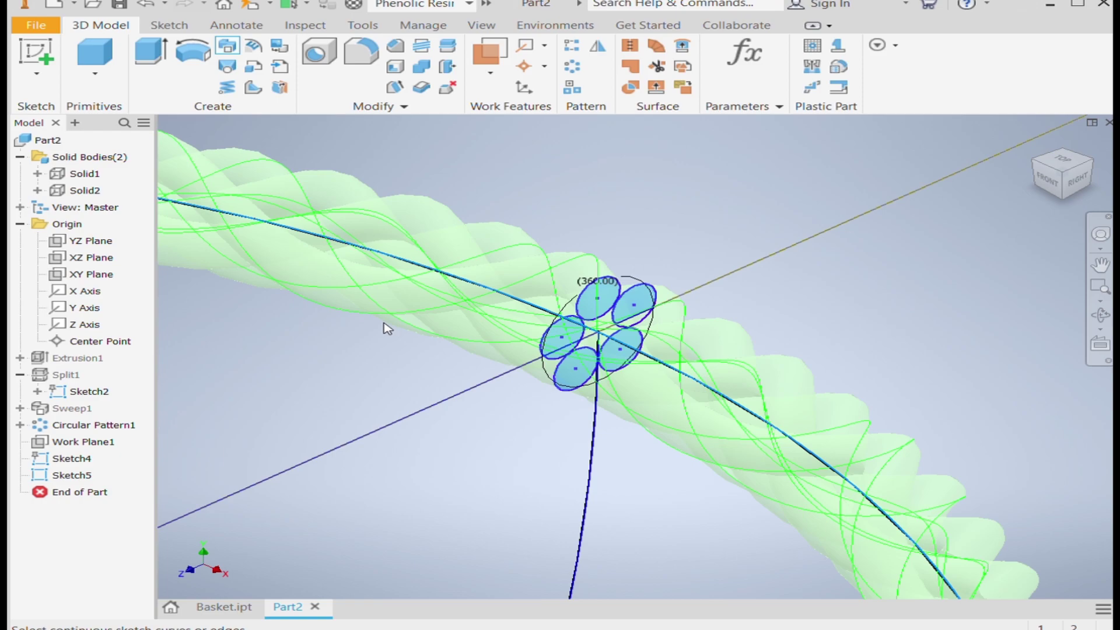
{"action": "left_click", "coordinate": [496, 382]}
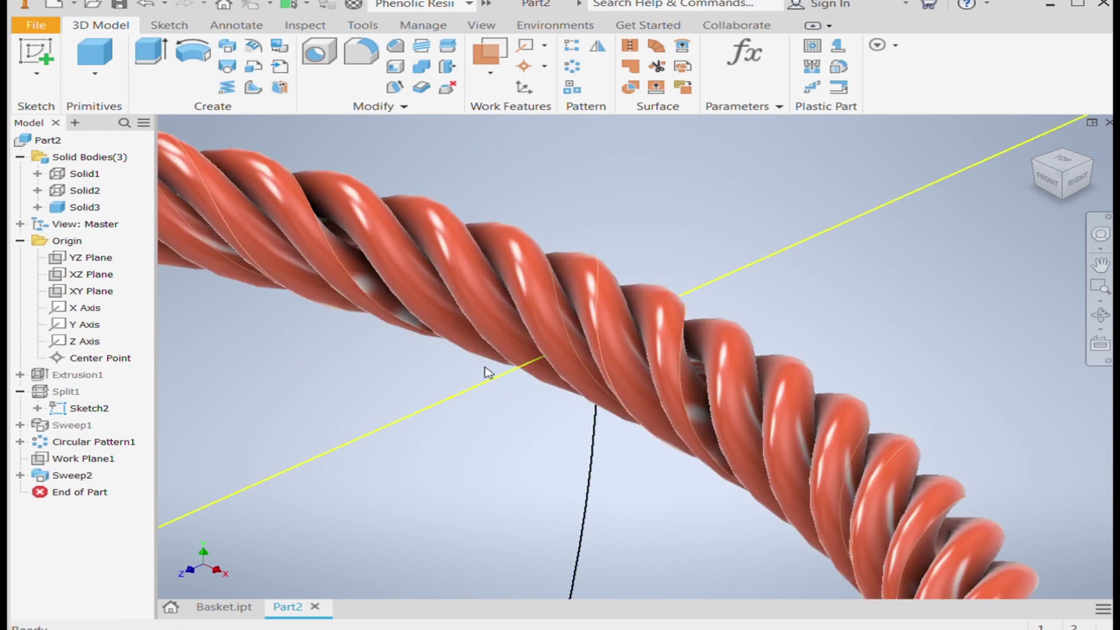
Hide the twisted rim's solid body
{"action": "scroll", "coordinate": [528, 382], "scroll_direction": "up", "scroll_amount": 6}
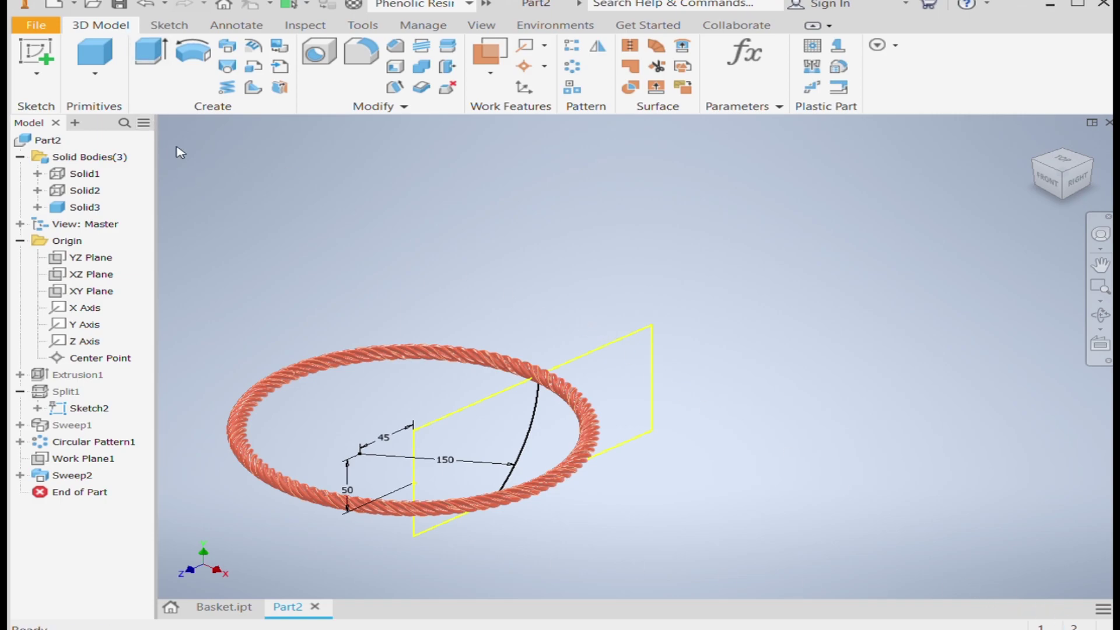
{"action": "left_click", "coordinate": [72, 209]}
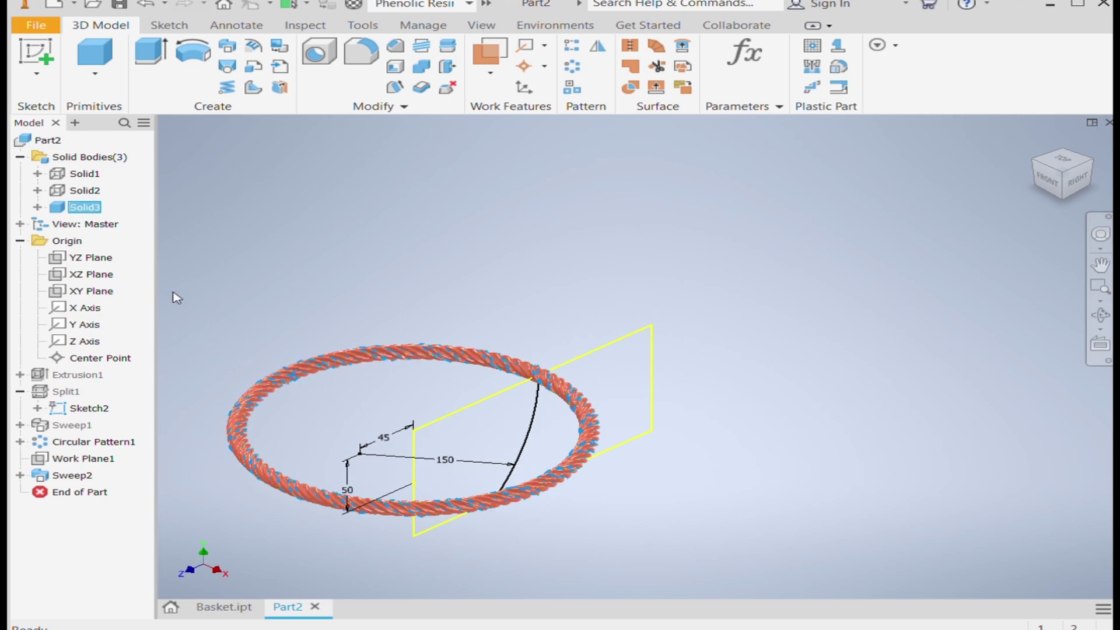
{"action": "key", "text": "alt+v"}
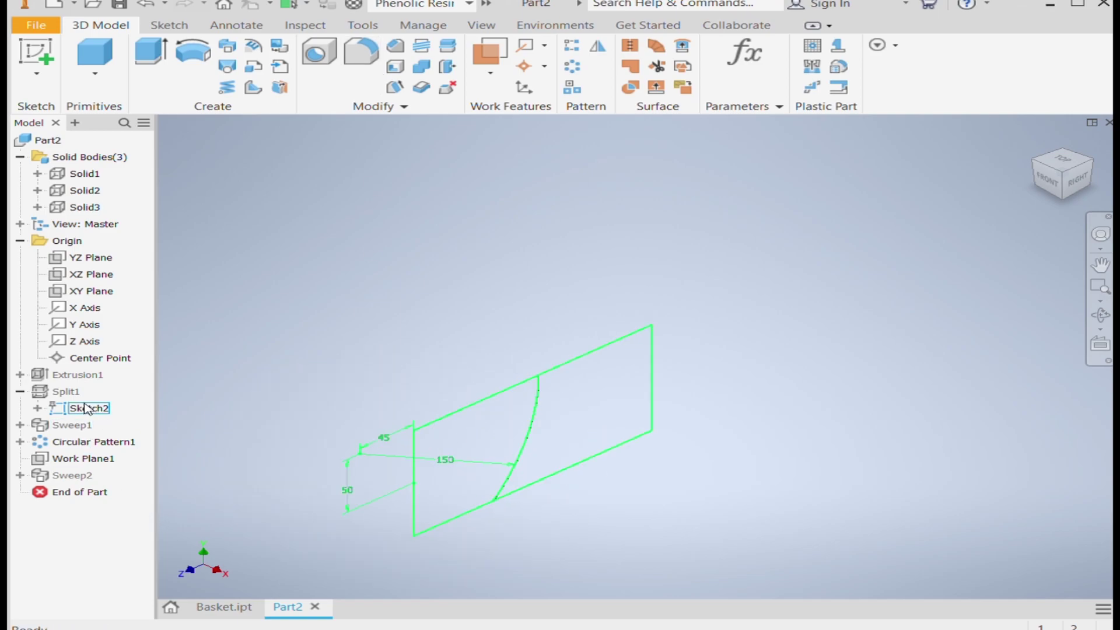
Start a new sketch on the YZ plane and project the existing geometry at the lower end of the 150 mm arc
{"action": "left_click", "coordinate": [87, 258]}
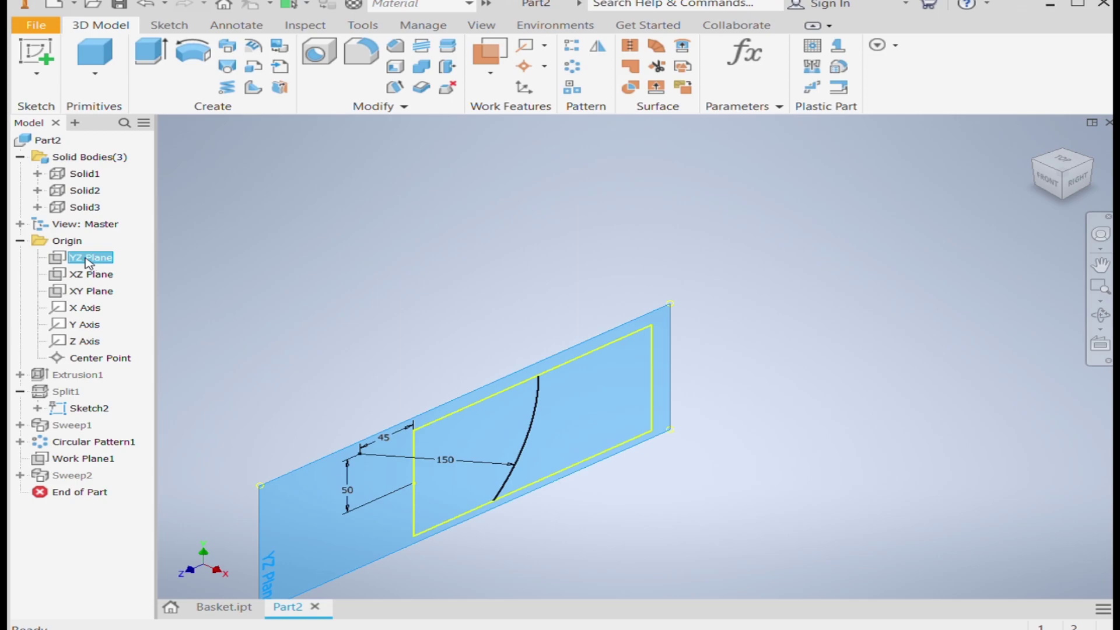
{"action": "key", "text": "s"}
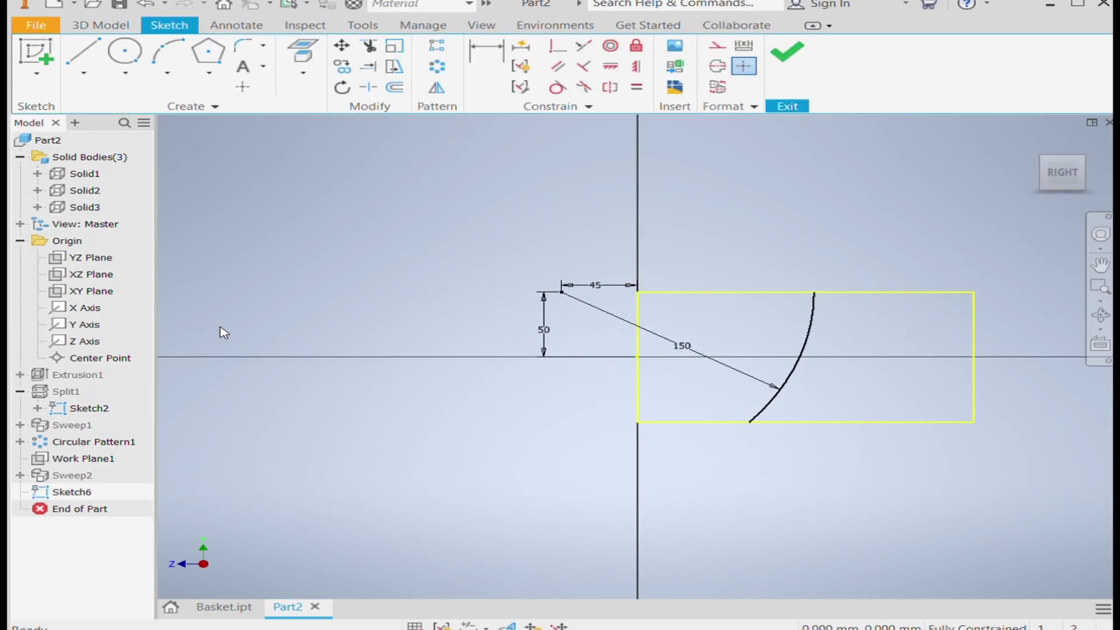
{"action": "left_click", "coordinate": [302, 52]}
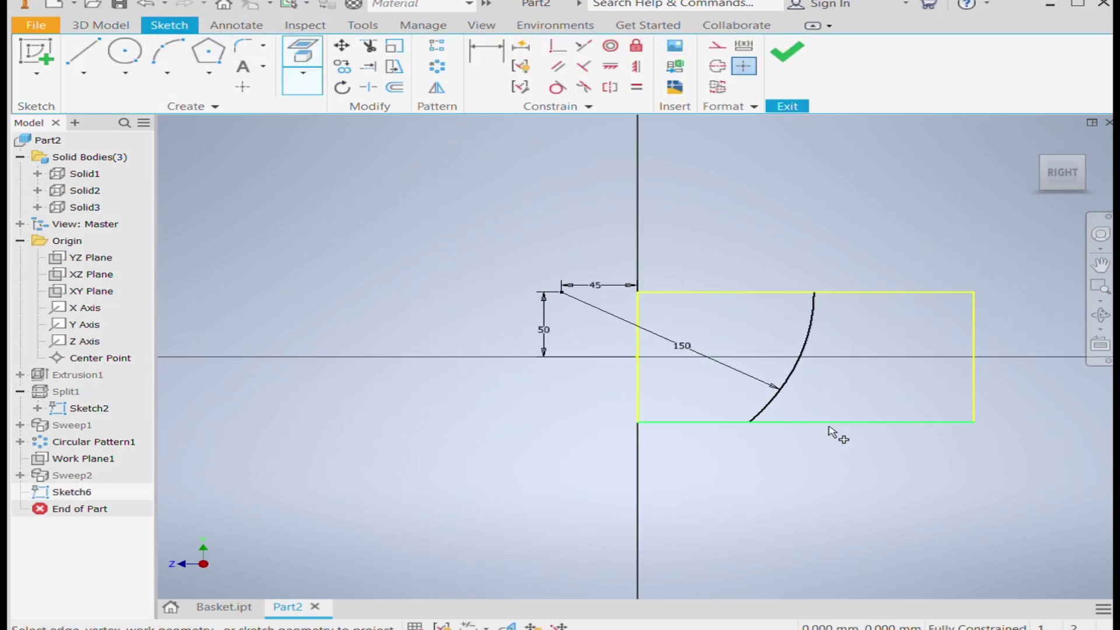
{"action": "left_click", "coordinate": [761, 419]}
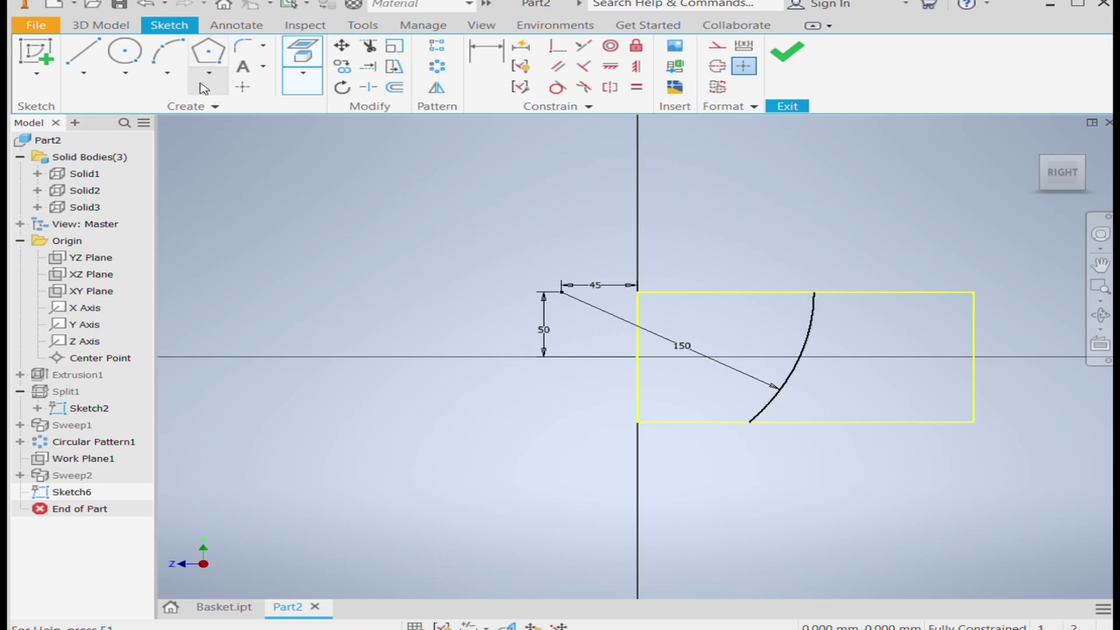
Draw a rectangle about 16 mm high below the projected base line, from the arc's lower endpoint toward the central axis
{"action": "left_click", "coordinate": [233, 119]}
{"action": "left_click", "coordinate": [751, 421]}
{"action": "scroll", "coordinate": [700, 425], "scroll_direction": "down", "scroll_amount": 5}
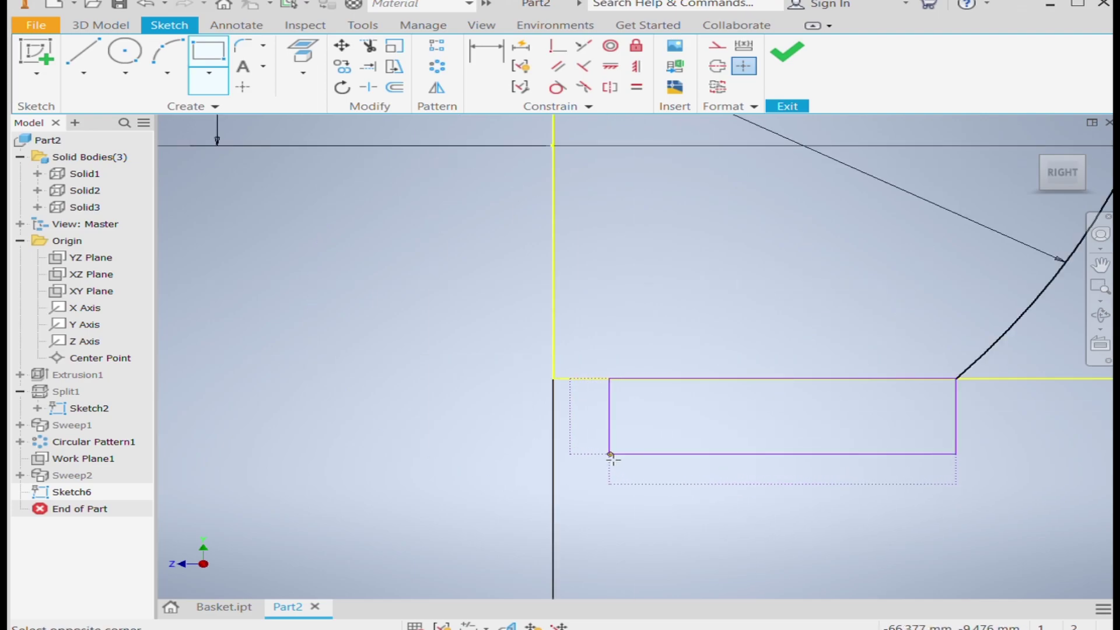
{"action": "left_click", "coordinate": [610, 454]}
{"action": "key", "text": "Escape"}
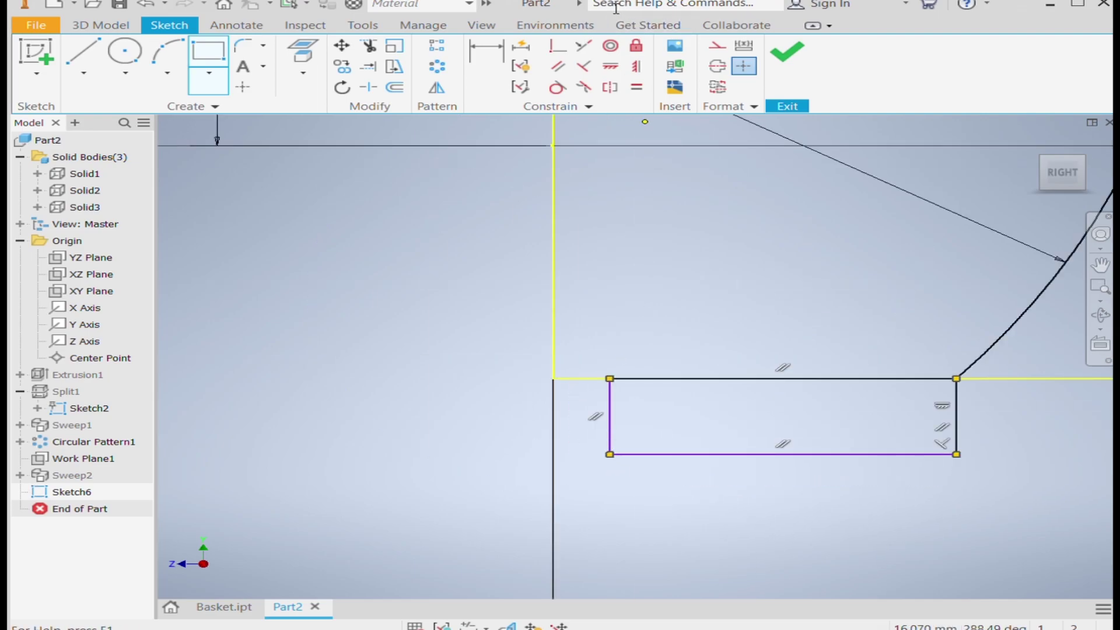
Try to make the rectangle's inner side coincident with the lower corner of the projected outline on the central axis
{"action": "left_click", "coordinate": [558, 46]}
{"action": "left_click", "coordinate": [609, 417]}
{"action": "left_click", "coordinate": [553, 379]}
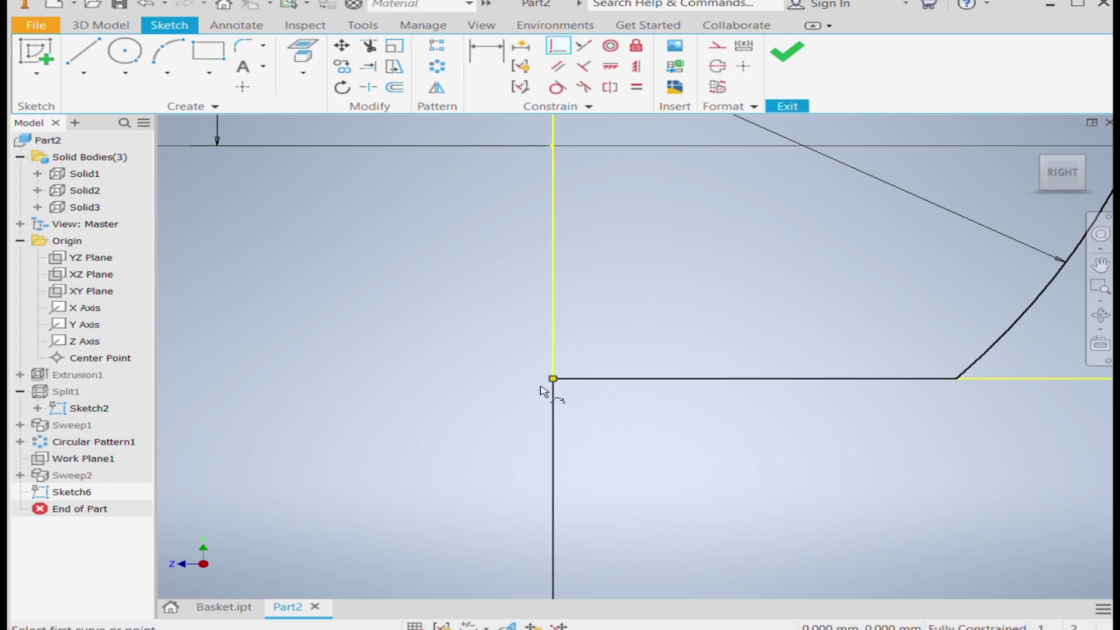
{"action": "scroll", "coordinate": [530, 417], "scroll_direction": "down", "scroll_amount": 5}
{"action": "key", "text": "Escape"}
Apply a horizontal constraint between the midpoint of the rectangle's inner side and the origin to align that side with the central axis
{"action": "left_click", "coordinate": [635, 67]}
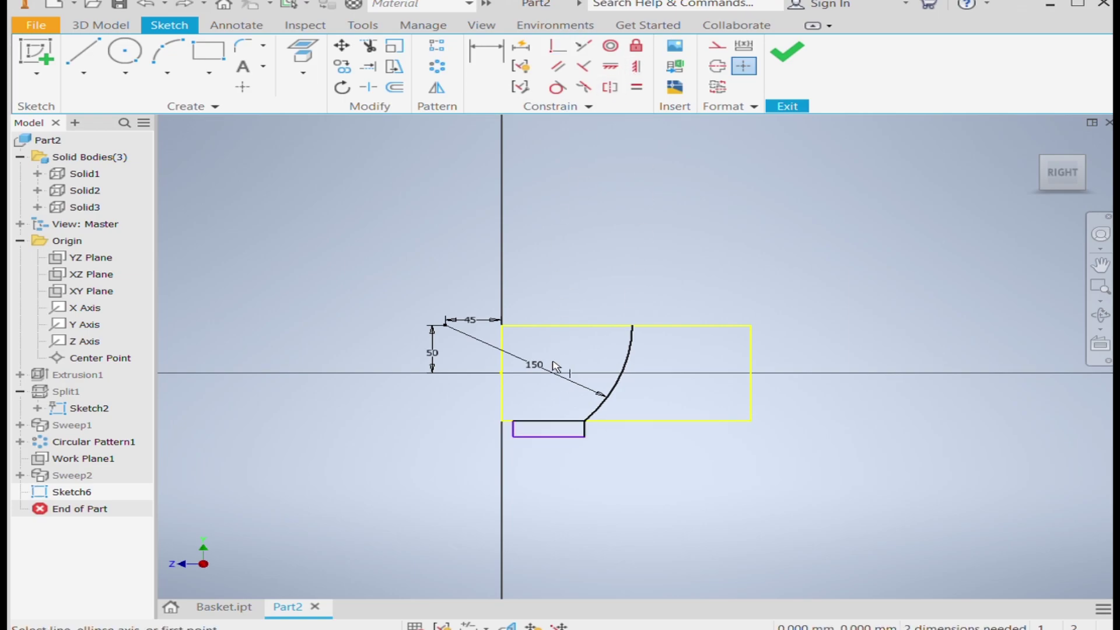
{"action": "scroll", "coordinate": [518, 398], "scroll_direction": "up", "scroll_amount": 5}
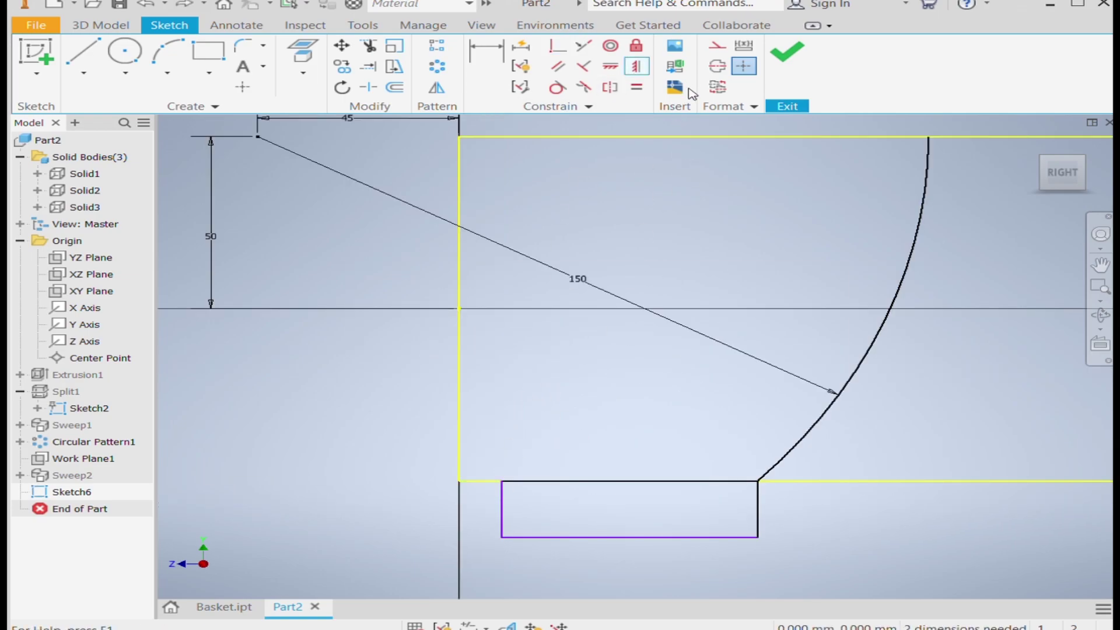
{"action": "left_click", "coordinate": [611, 68]}
{"action": "left_click", "coordinate": [501, 509]}
{"action": "left_click", "coordinate": [459, 309]}
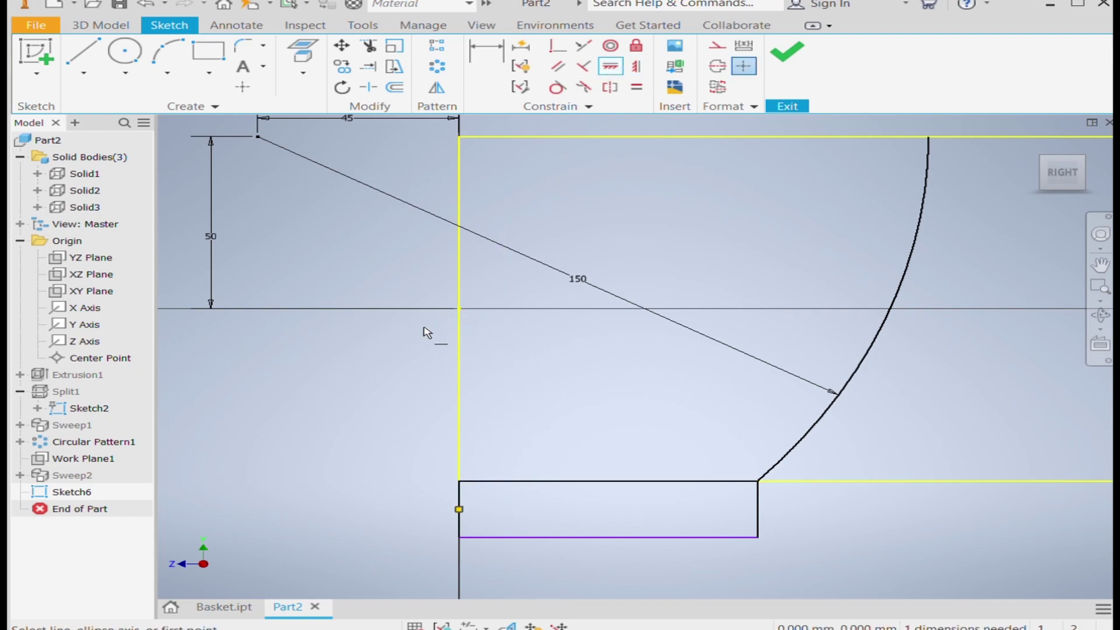
Dimension the rectangle's outer side and set its height to 4 mm
{"action": "left_click", "coordinate": [485, 56]}
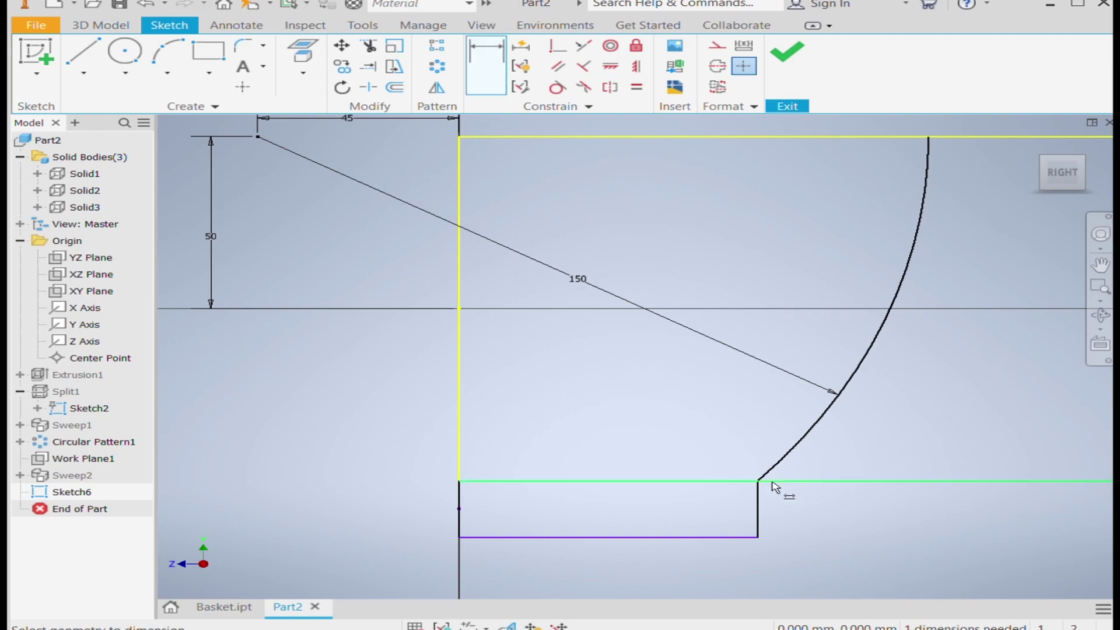
{"action": "left_click", "coordinate": [756, 509]}
{"action": "left_click", "coordinate": [786, 515]}
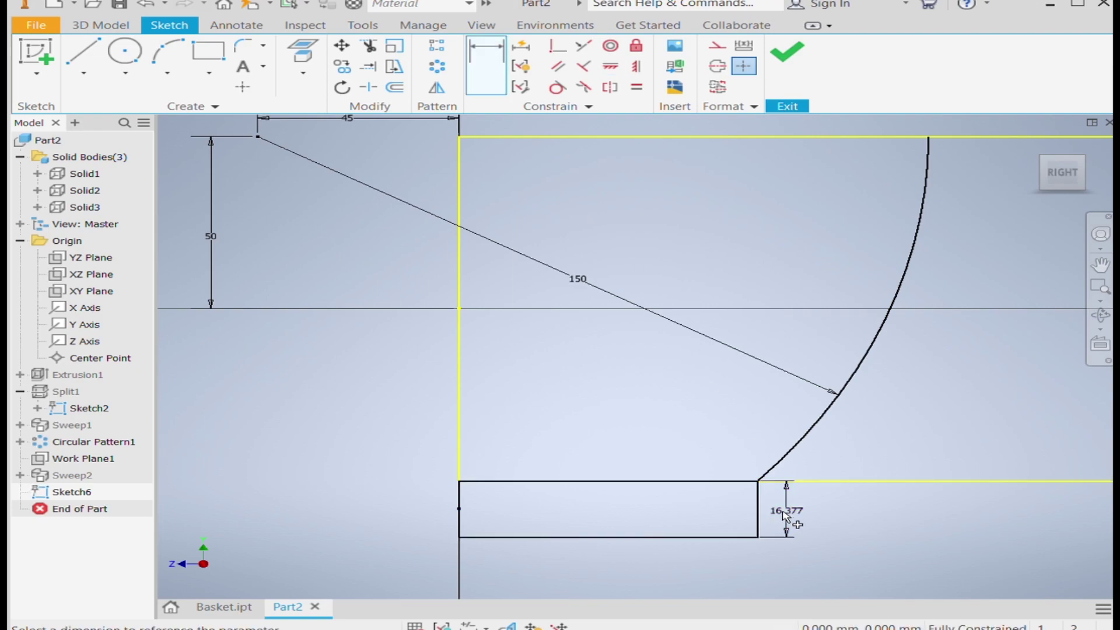
{"action": "type", "text": "4"}
{"action": "key", "text": "Return"}
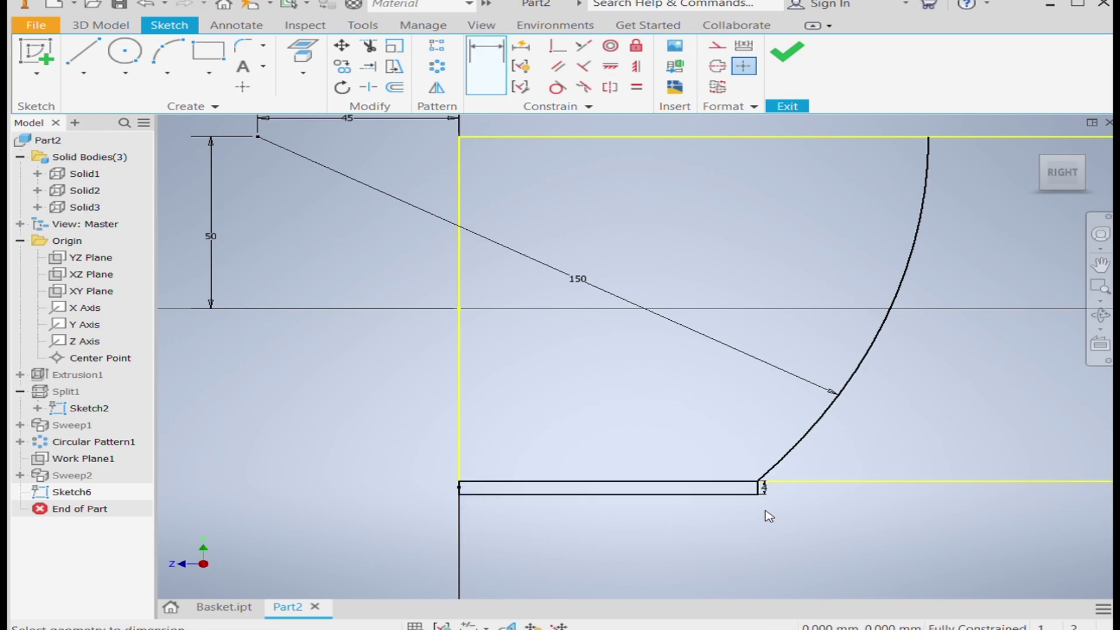
Draw a circle of about 2 mm radius centred on the rectangle's lower edge and passing through its outer corner
{"action": "left_click", "coordinate": [124, 50]}
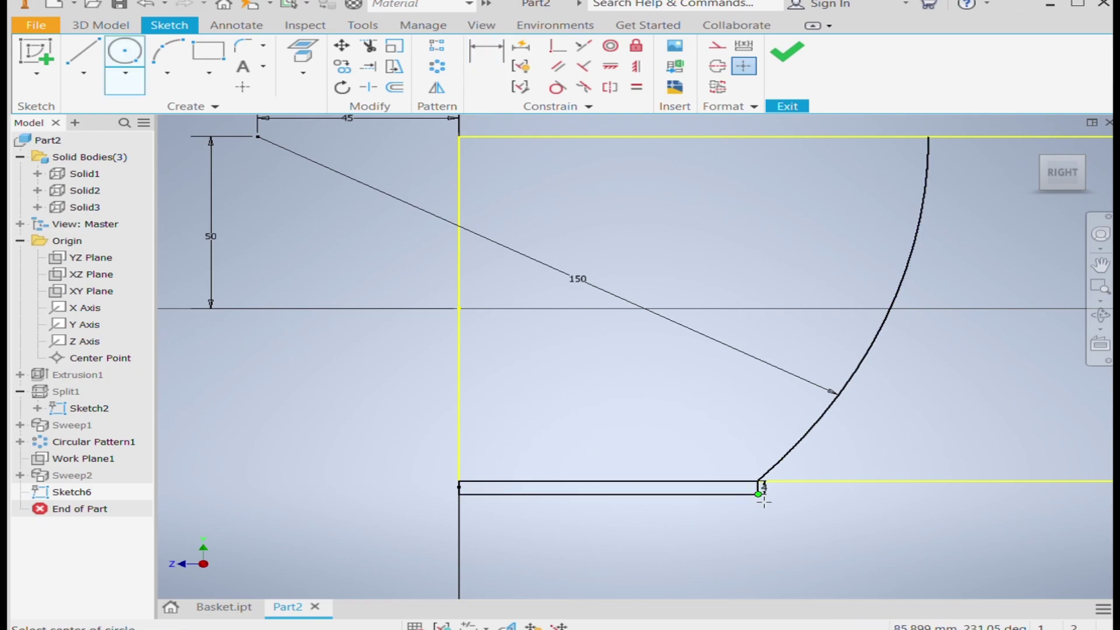
{"action": "scroll", "coordinate": [755, 495], "scroll_direction": "up", "scroll_amount": 5}
{"action": "left_click", "coordinate": [674, 486]}
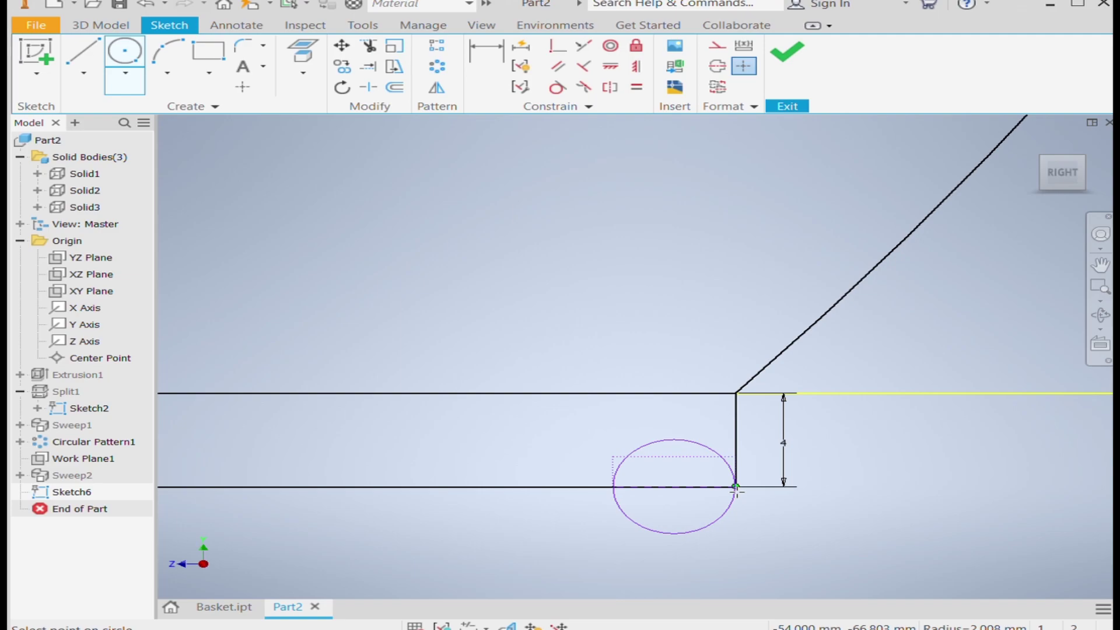
{"action": "left_click", "coordinate": [735, 486]}
Dimension the circle and set its diameter to 4 mm
{"action": "left_click", "coordinate": [496, 75]}
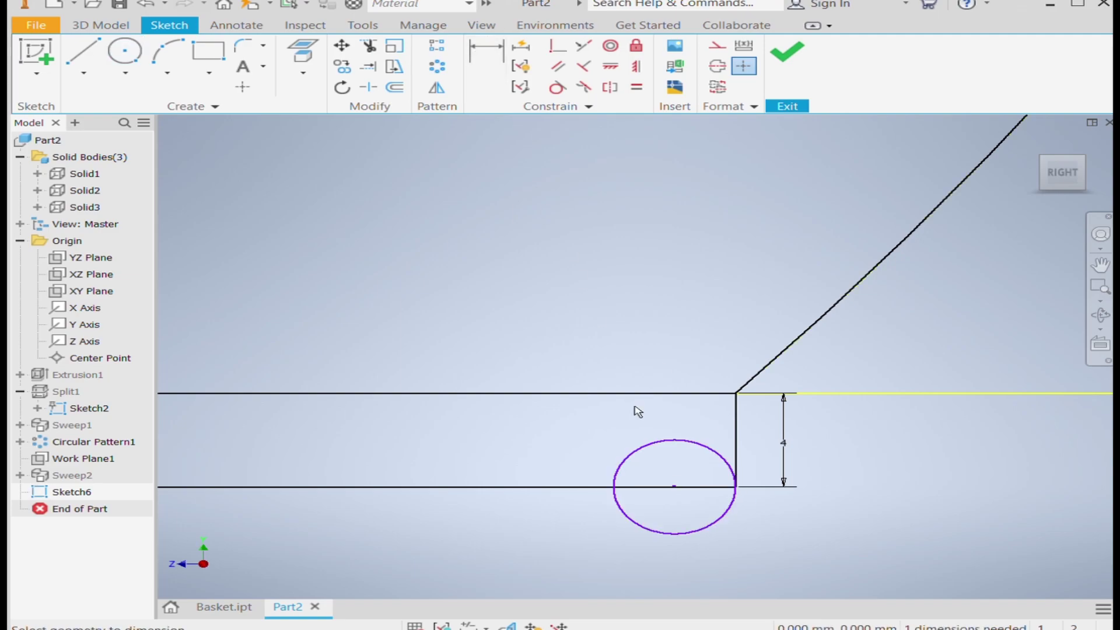
{"action": "left_click", "coordinate": [662, 447]}
{"action": "left_click", "coordinate": [661, 454]}
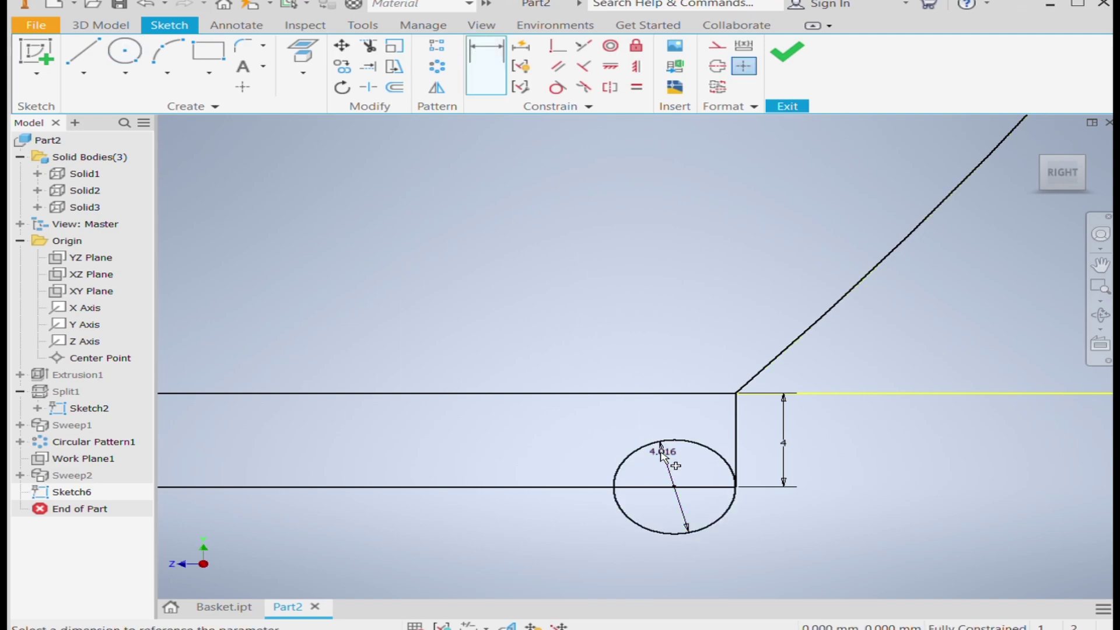
{"action": "key", "text": "Return"}
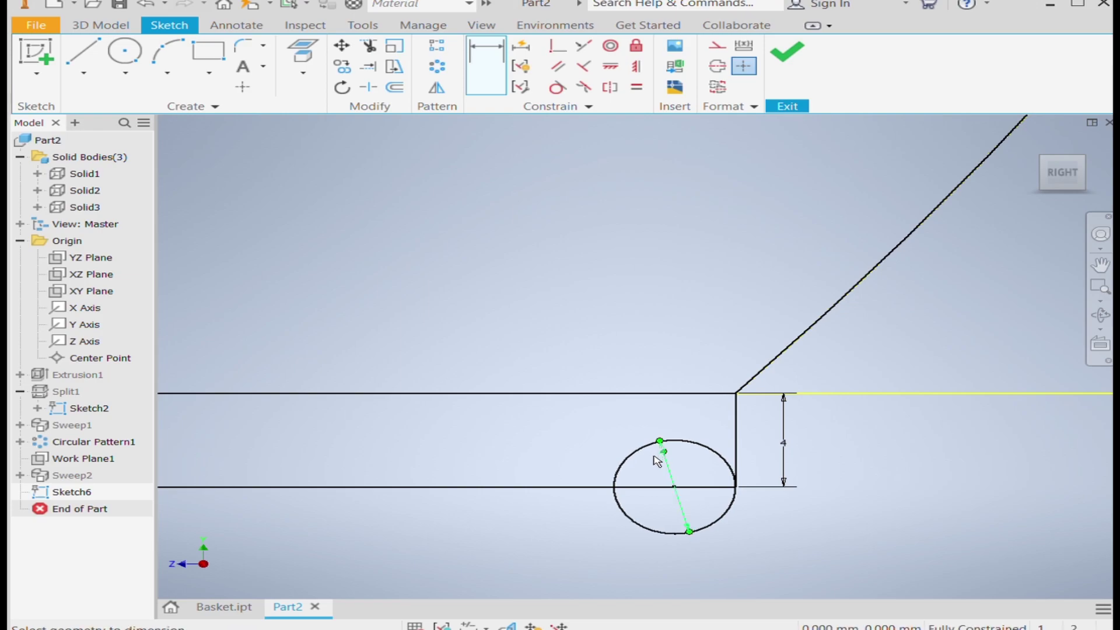
{"action": "scroll", "coordinate": [713, 488], "scroll_direction": "up", "scroll_amount": 5}
{"action": "scroll", "coordinate": [811, 525], "scroll_direction": "down", "scroll_amount": 3}
{"action": "key", "text": "Escape"}
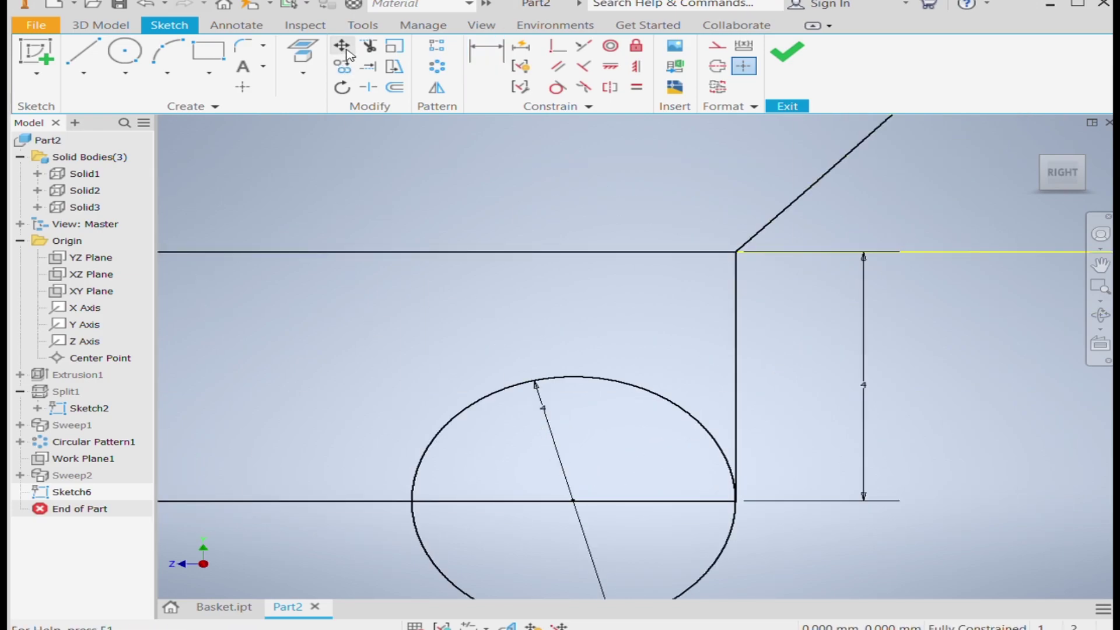
Trim away the circle's upper half and the rectangle's lower edge inside it, leaving a rounded foot on the profile
{"action": "left_click", "coordinate": [369, 45]}
{"action": "left_click", "coordinate": [600, 380]}
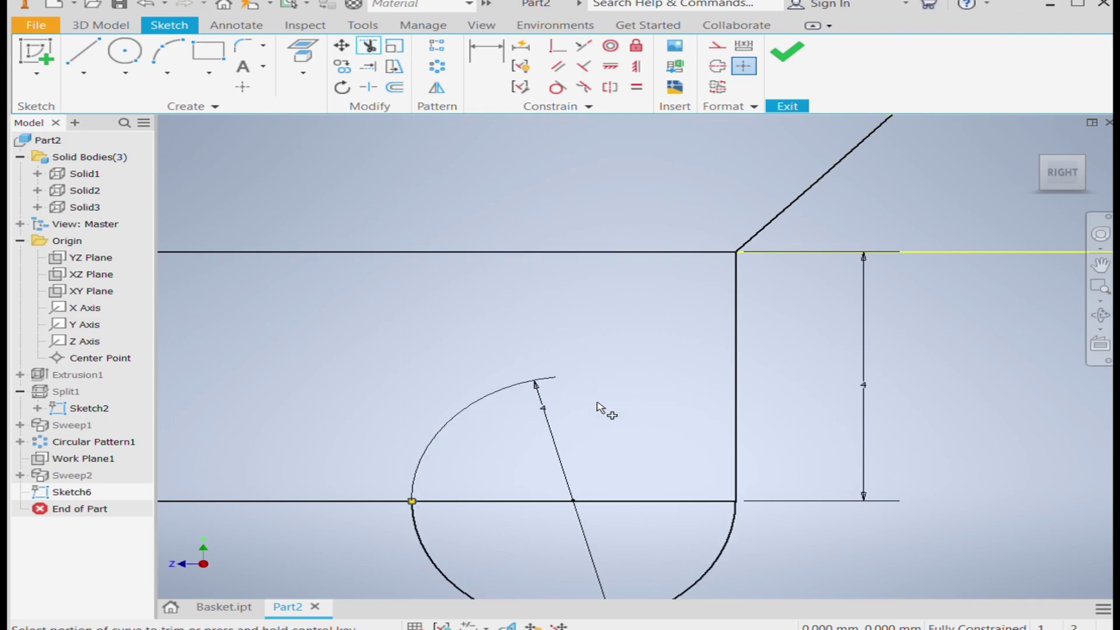
{"action": "left_click", "coordinate": [618, 501]}
{"action": "scroll", "coordinate": [528, 423], "scroll_direction": "down", "scroll_amount": 10}
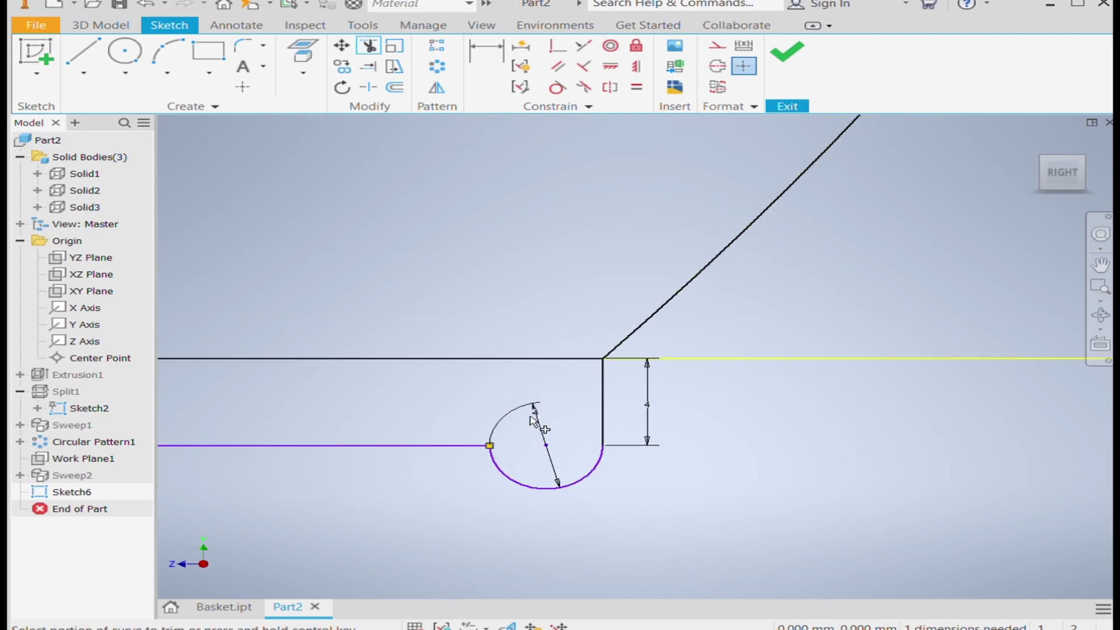
{"action": "key", "text": "Escape"}
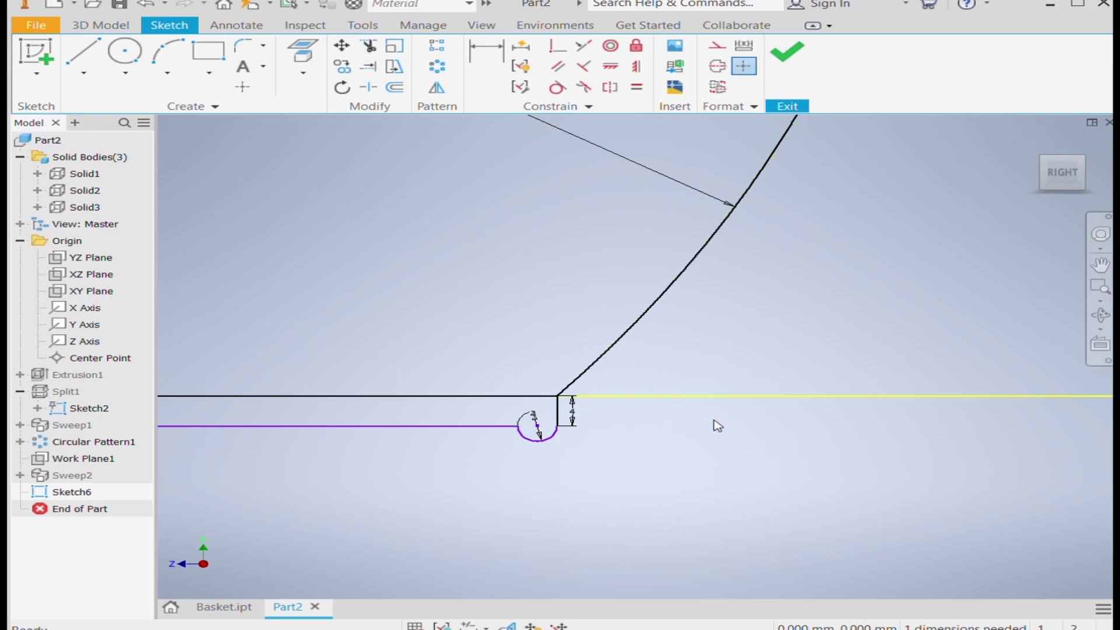
{"action": "scroll", "coordinate": [565, 441], "scroll_direction": "down", "scroll_amount": 8}
{"action": "left_click", "coordinate": [1038, 147]}
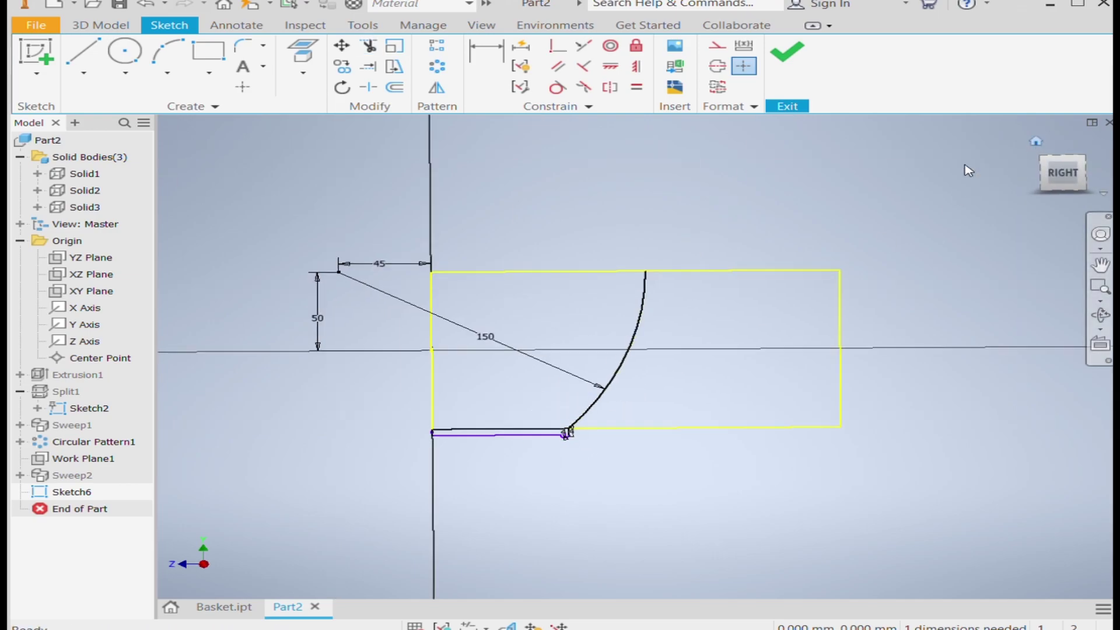
{"action": "left_click", "coordinate": [112, 27]}
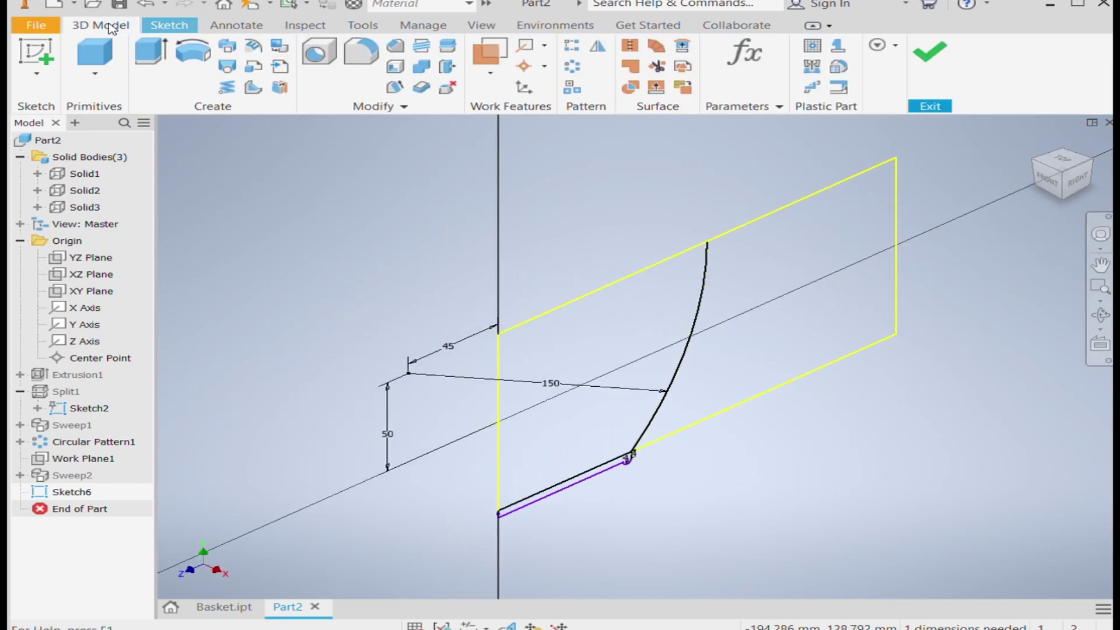
{"action": "left_click", "coordinate": [193, 55]}
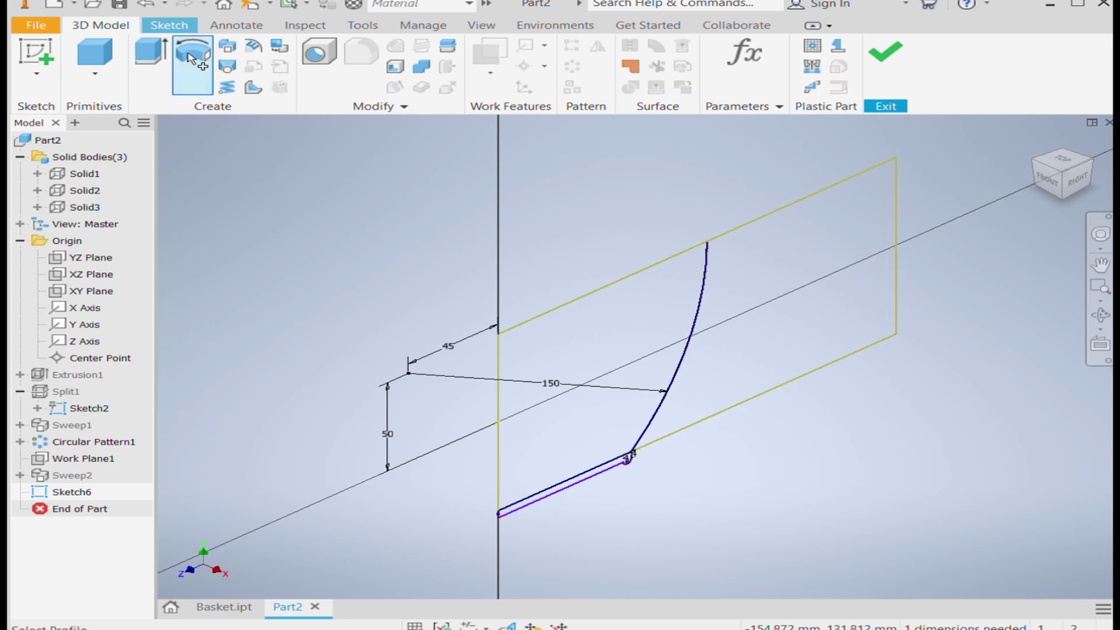
{"action": "left_click", "coordinate": [594, 480]}
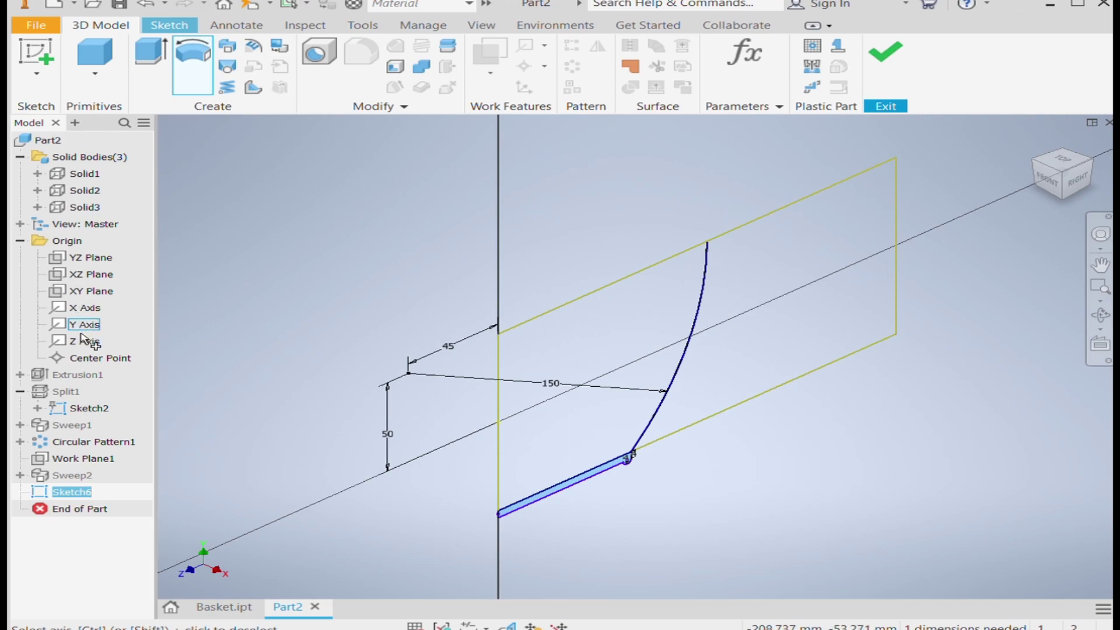
{"action": "left_click", "coordinate": [76, 327]}
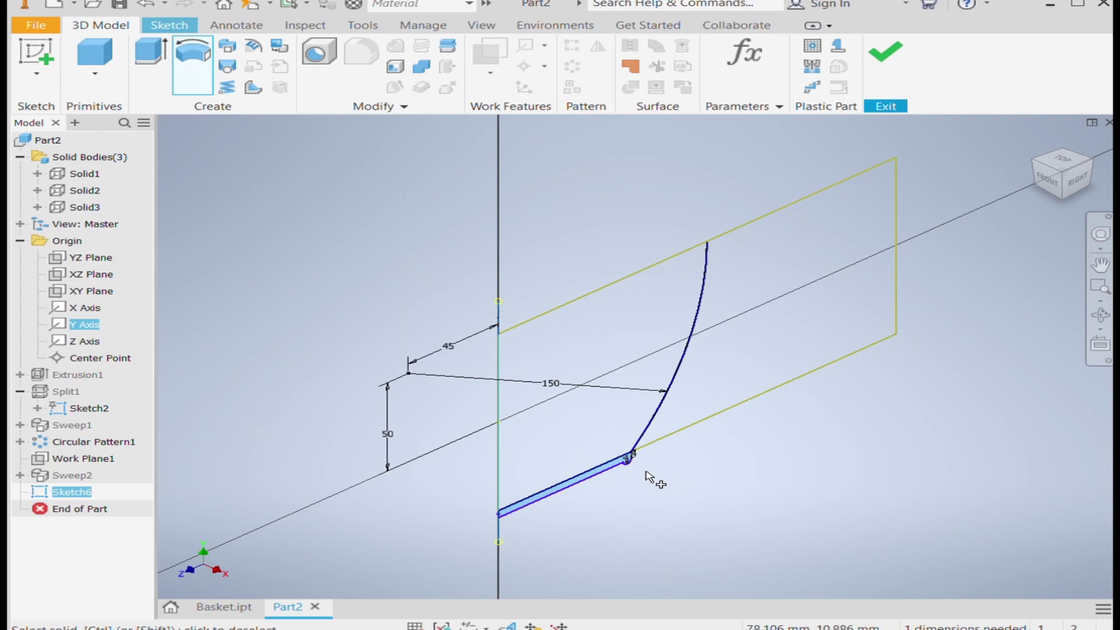
{"action": "scroll", "coordinate": [601, 462], "scroll_direction": "down", "scroll_amount": 5}
{"action": "scroll", "coordinate": [706, 466], "scroll_direction": "up", "scroll_amount": 5}
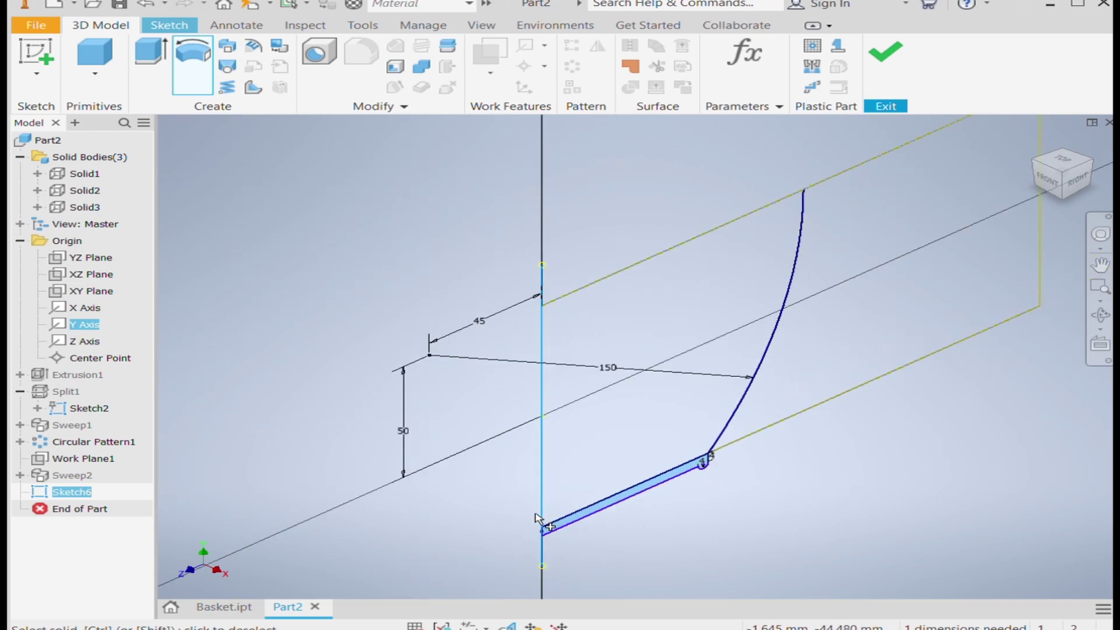
{"action": "left_click", "coordinate": [307, 442]}
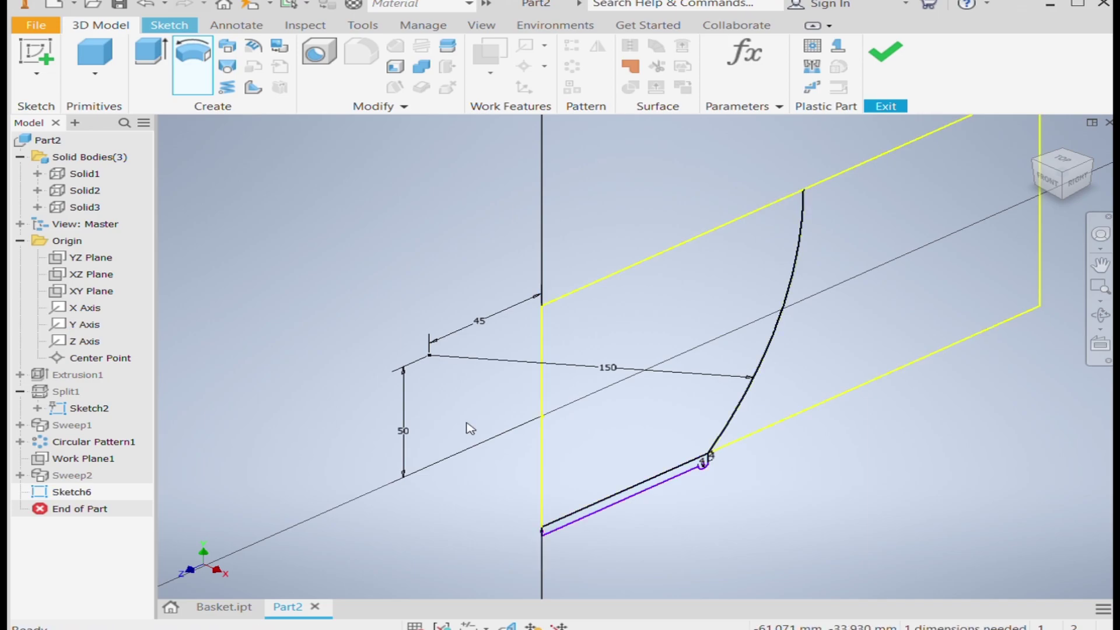
Revolve the thin base profile with its rounded foot around the Y axis as a new solid body
{"action": "left_click", "coordinate": [194, 56]}
{"action": "scroll", "coordinate": [667, 482], "scroll_direction": "down", "scroll_amount": 3}
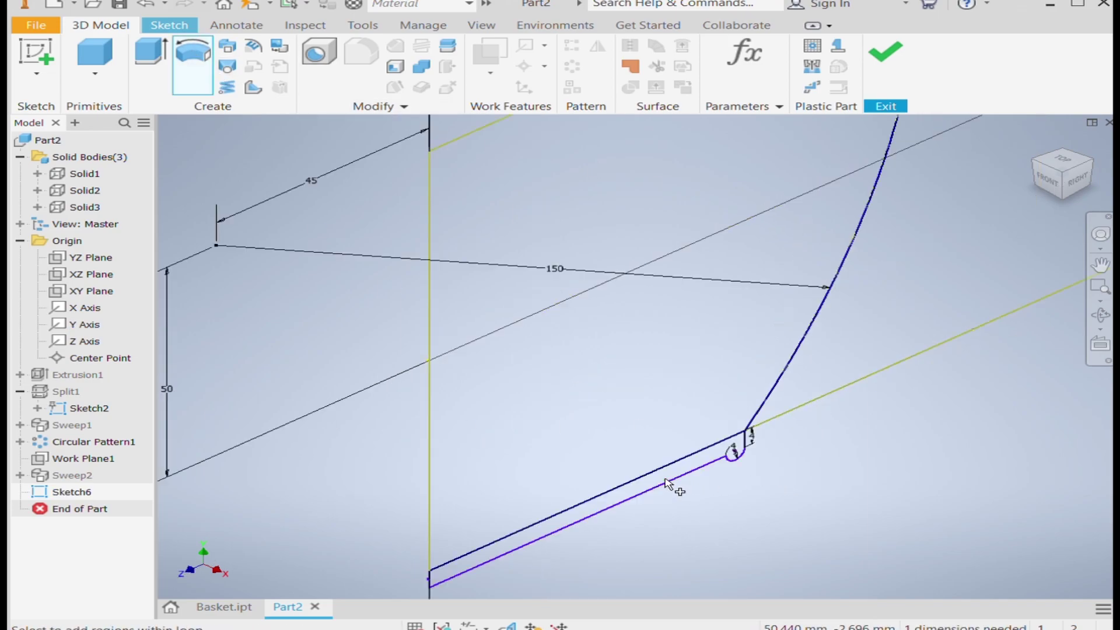
{"action": "left_click", "coordinate": [695, 470]}
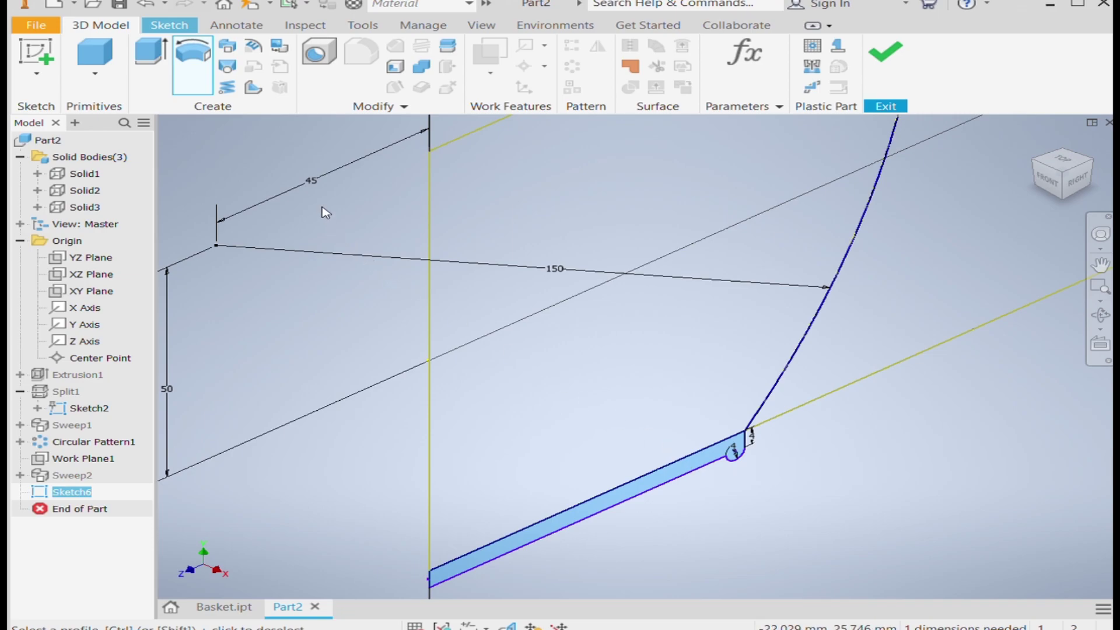
{"action": "scroll", "coordinate": [700, 404], "scroll_direction": "up", "scroll_amount": 5}
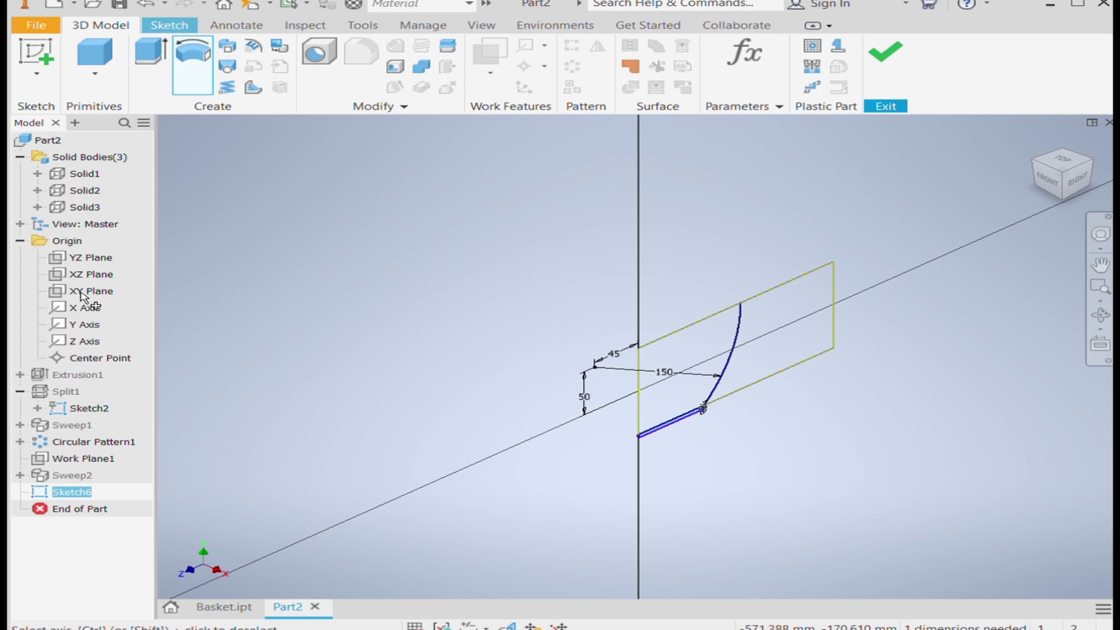
{"action": "left_click", "coordinate": [78, 326]}
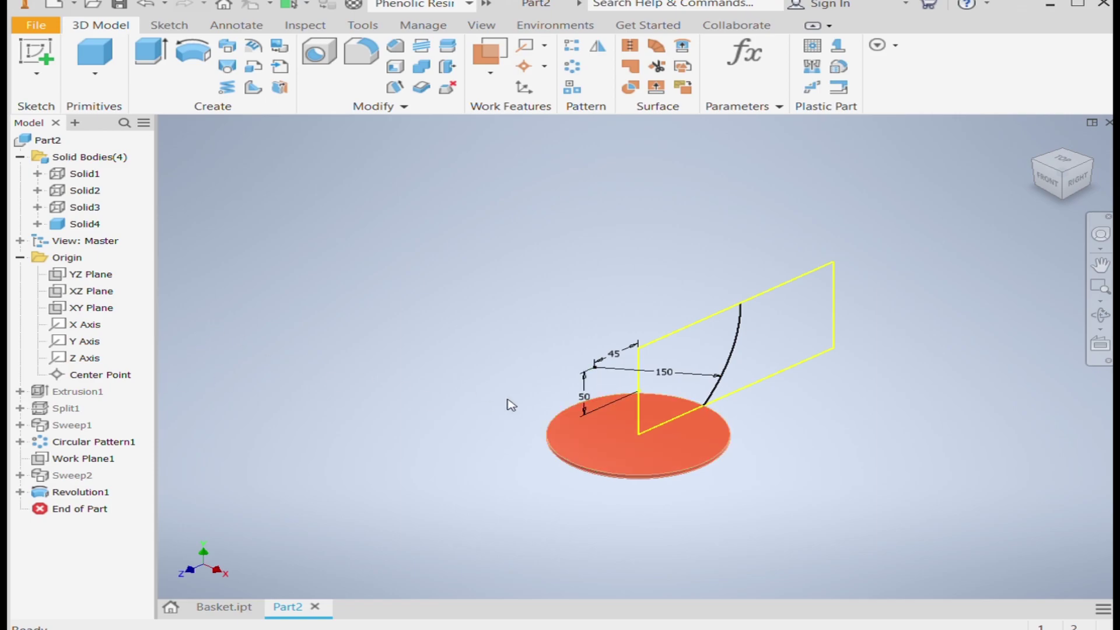
Hide the sketch under the Split1 feature and select the top face of the base disc
{"action": "left_click", "coordinate": [19, 408]}
{"action": "left_click", "coordinate": [76, 427]}
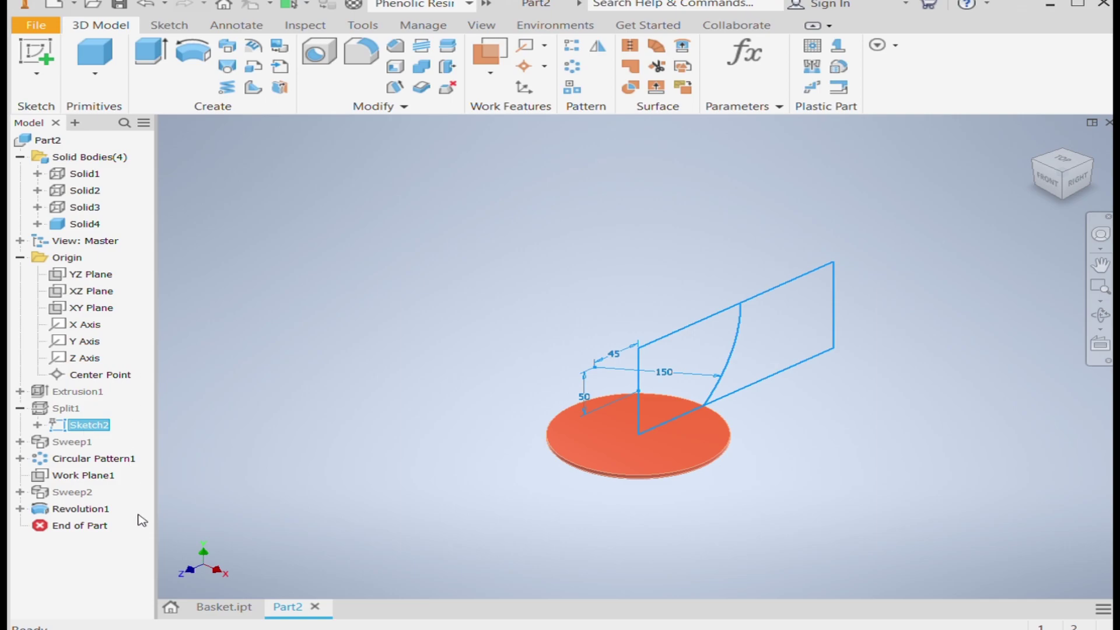
{"action": "left_click", "coordinate": [313, 487]}
{"action": "left_click", "coordinate": [620, 442]}
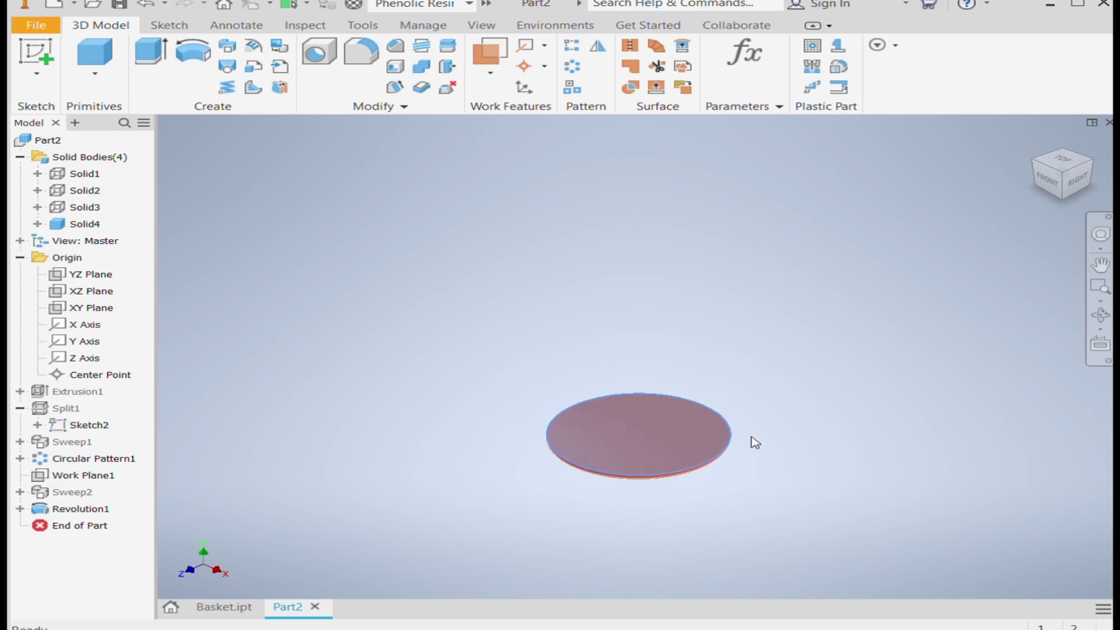
Start a sketch on the base disc's top face and draw a 30 mm diameter circle centred on the origin
{"action": "key", "text": "s"}
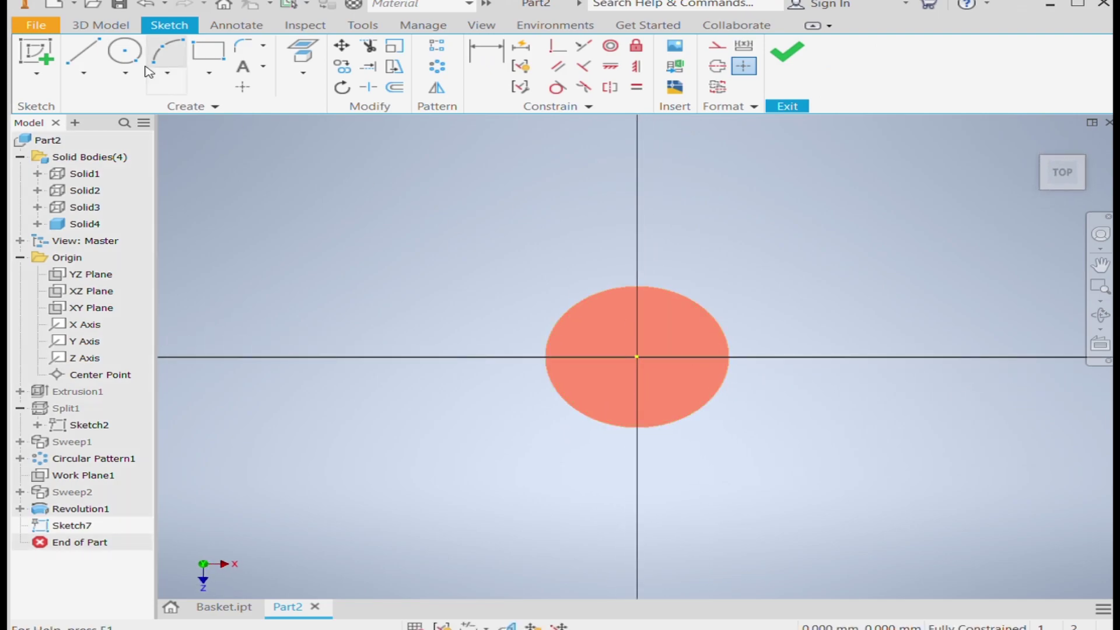
{"action": "left_click", "coordinate": [124, 51]}
{"action": "left_click", "coordinate": [642, 362]}
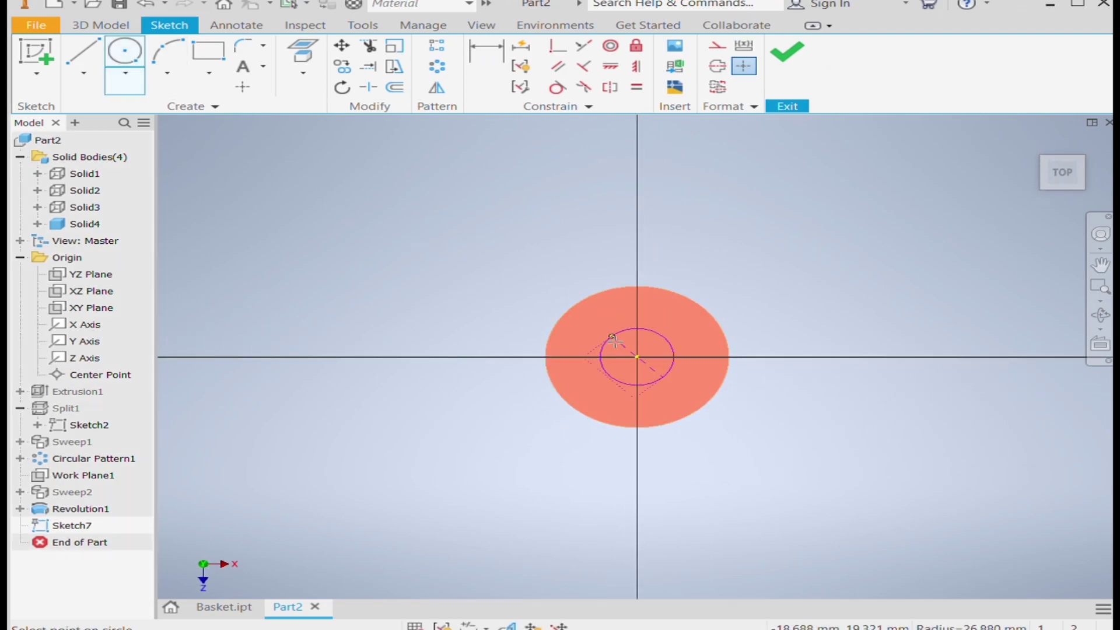
{"action": "type", "text": "30"}
{"action": "key", "text": "Return"}
Offset the 30 mm circle outward in successive 10 mm steps, making four larger concentric circles
{"action": "left_click", "coordinate": [395, 86]}
{"action": "scroll", "coordinate": [636, 318], "scroll_direction": "up", "scroll_amount": 3}
{"action": "left_click", "coordinate": [662, 357]}
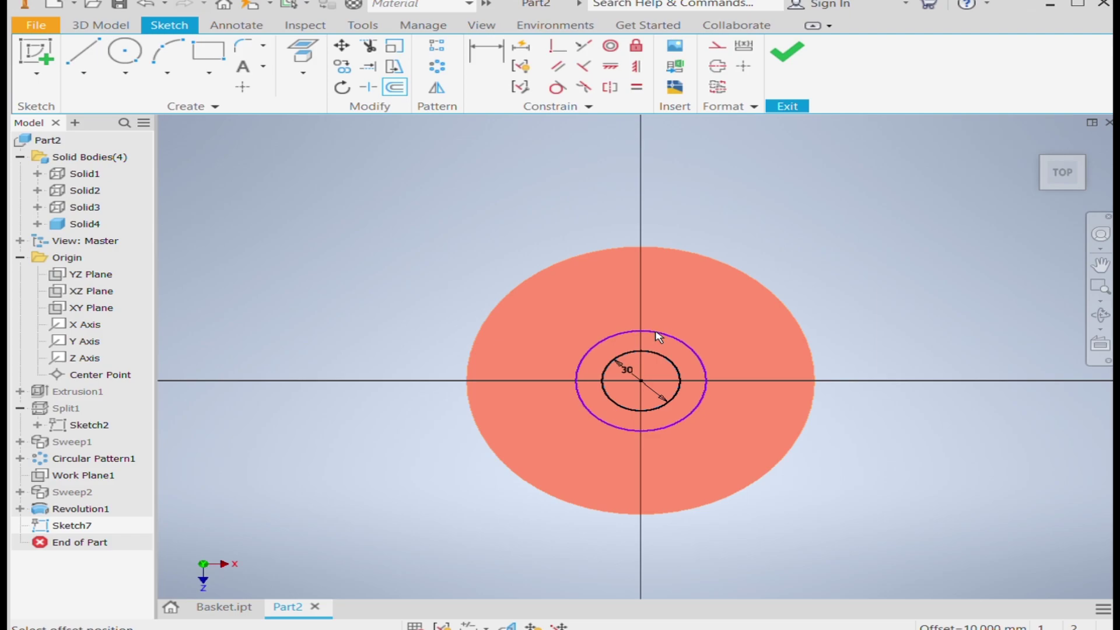
{"action": "left_click", "coordinate": [658, 332]}
{"action": "left_click", "coordinate": [655, 332]}
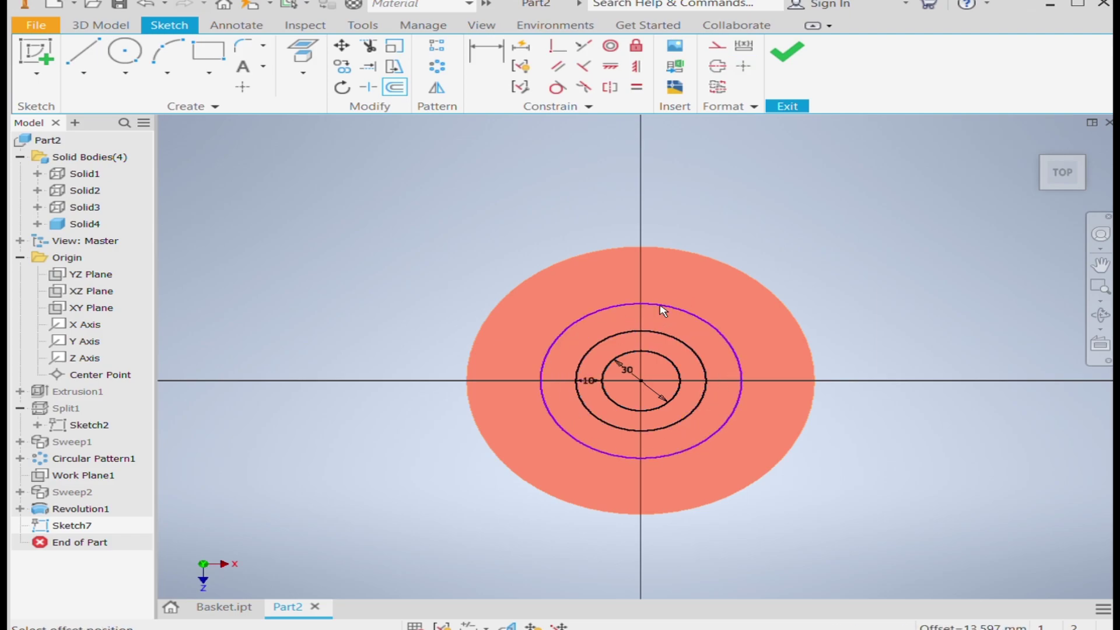
{"action": "left_click", "coordinate": [663, 310]}
{"action": "left_click", "coordinate": [674, 314]}
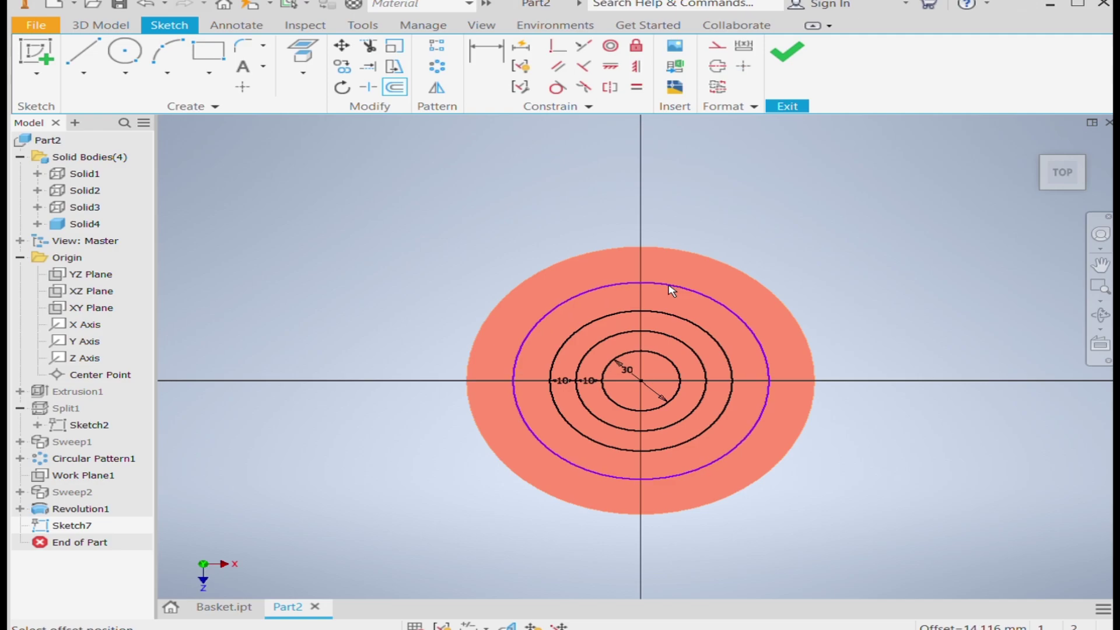
{"action": "left_click", "coordinate": [677, 285]}
{"action": "left_click", "coordinate": [670, 293]}
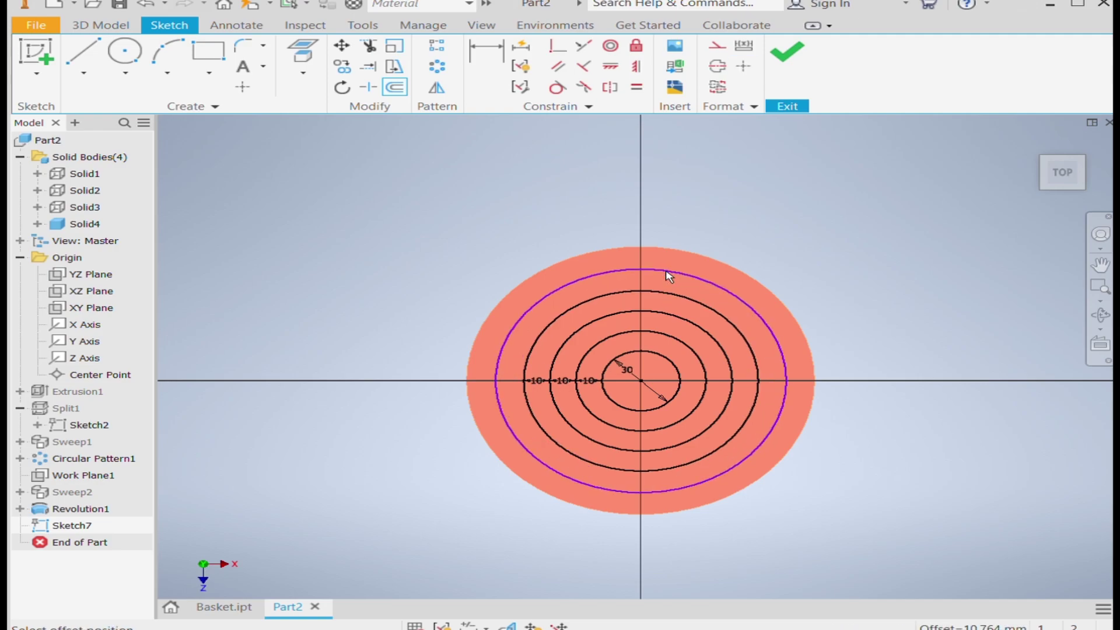
{"action": "left_click", "coordinate": [670, 277]}
Remove the extra offset circle closest to the disc's outer edge
{"action": "left_click", "coordinate": [77, 52]}
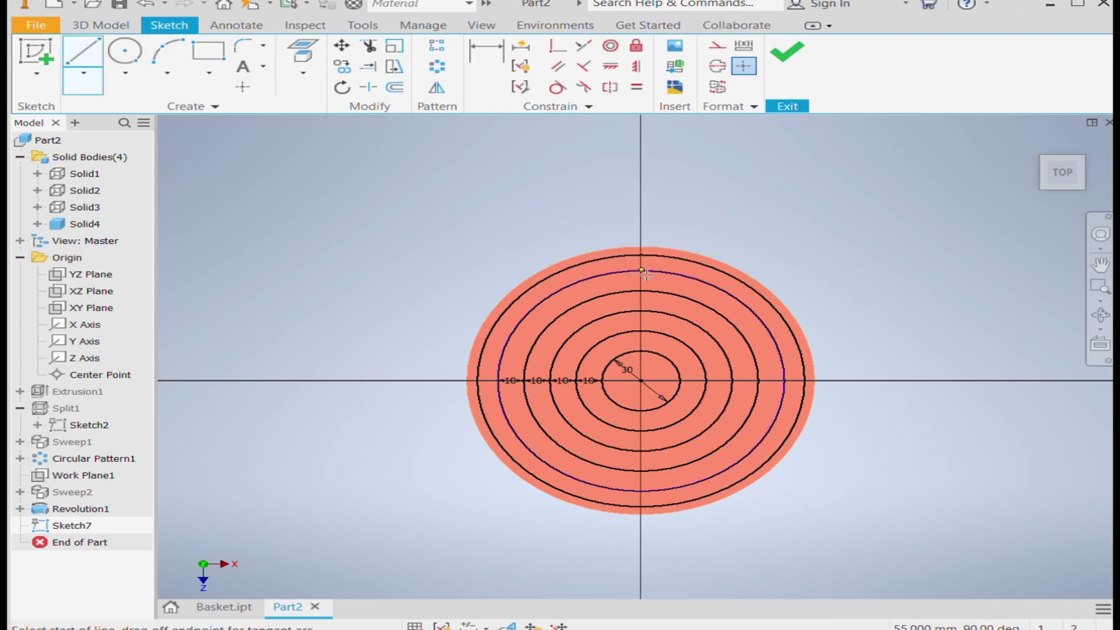
{"action": "scroll", "coordinate": [705, 237], "scroll_direction": "up", "scroll_amount": 4}
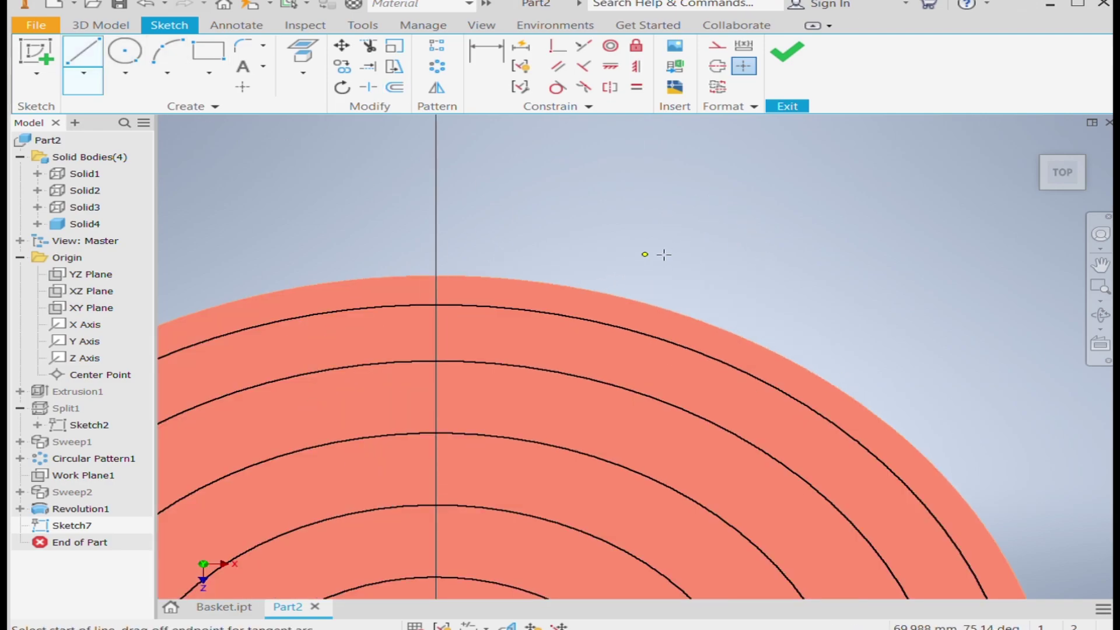
{"action": "scroll", "coordinate": [689, 244], "scroll_direction": "down", "scroll_amount": 3}
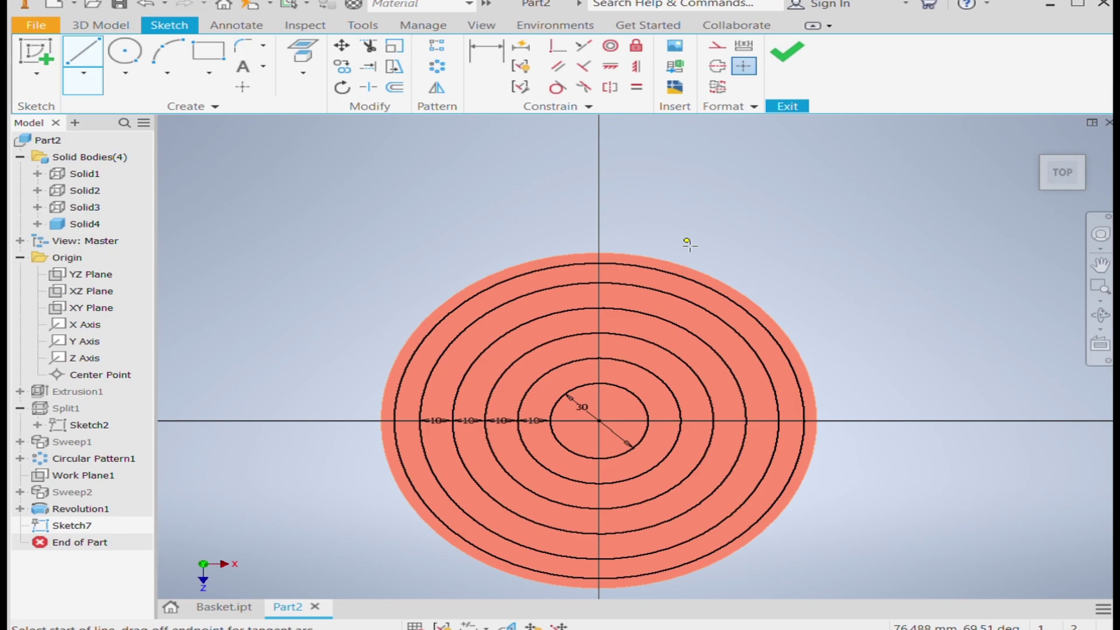
{"action": "key", "text": "Escape"}
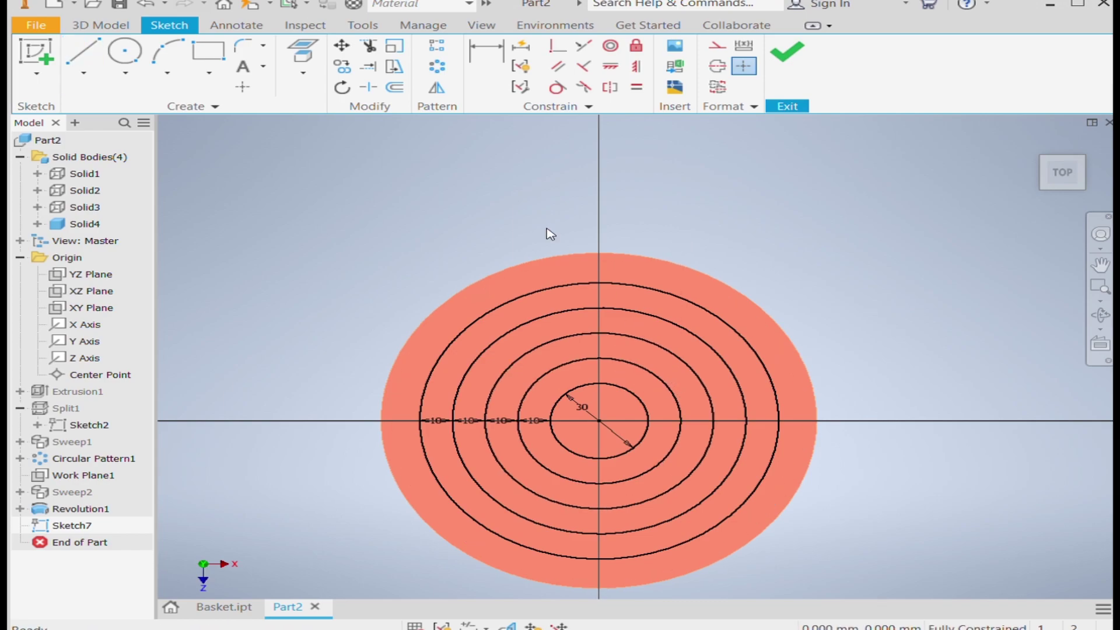
Draw a vertical line through the centre from the uppermost to the lowermost point of the largest circle
{"action": "left_click", "coordinate": [82, 51]}
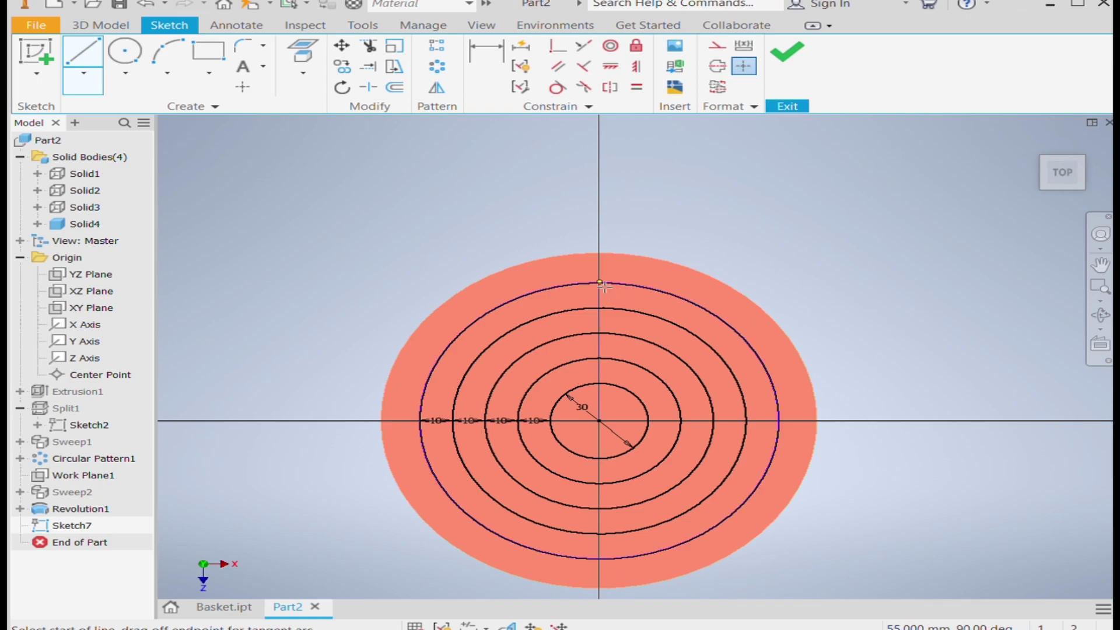
{"action": "left_click", "coordinate": [600, 284]}
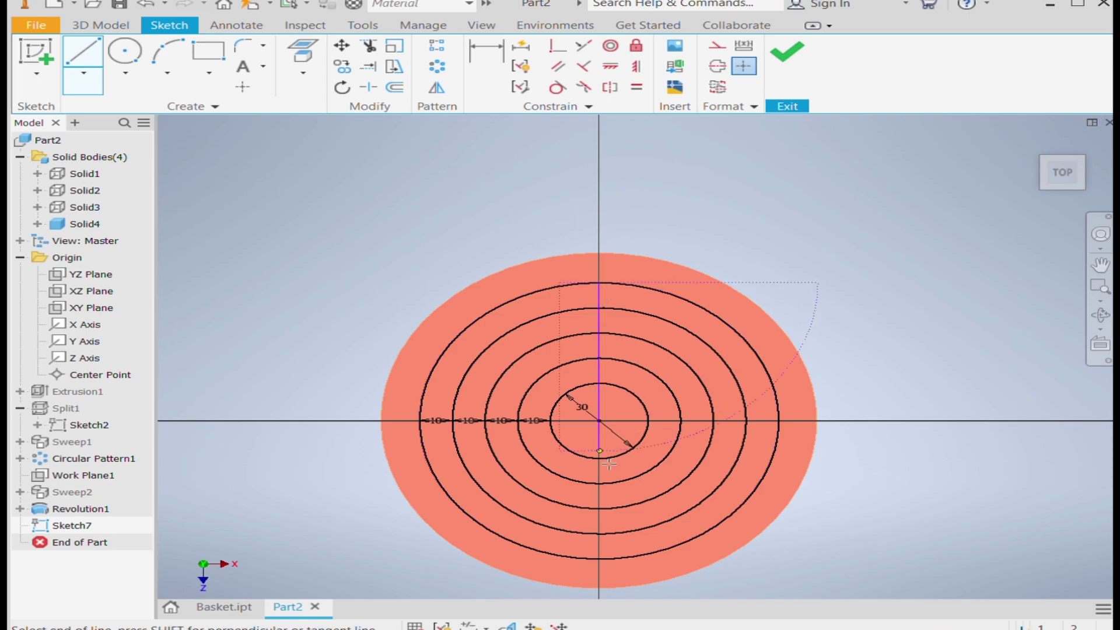
{"action": "left_click", "coordinate": [601, 560]}
{"action": "key", "text": "Escape"}
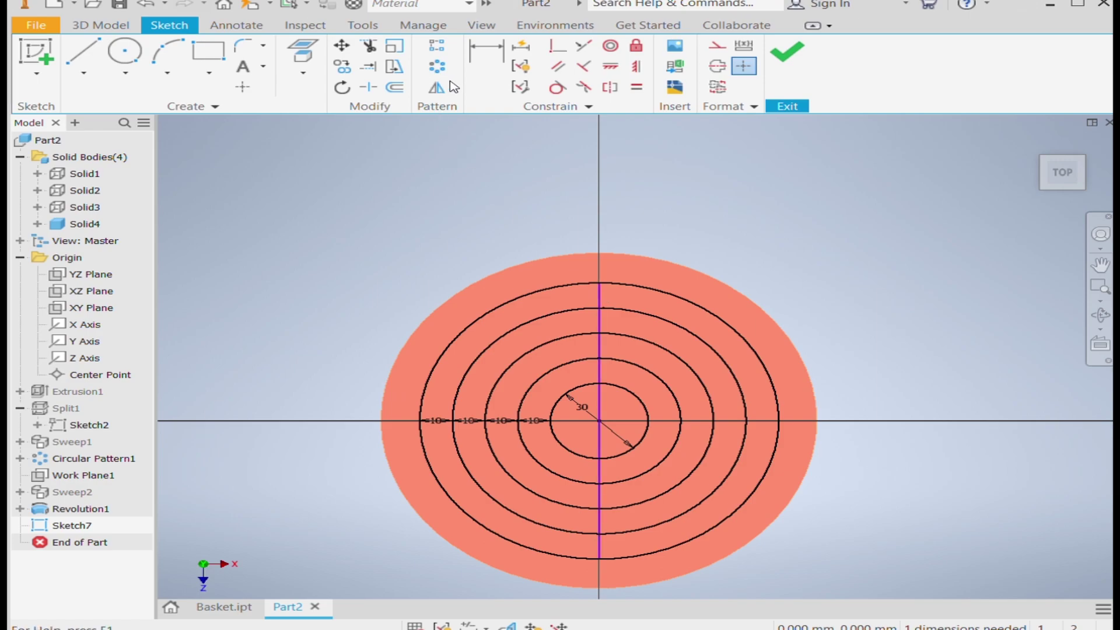
Circular-pattern the vertical line around the centre point with 16 instances and finish the sketch
{"action": "left_click", "coordinate": [438, 68]}
{"action": "left_click", "coordinate": [600, 305]}
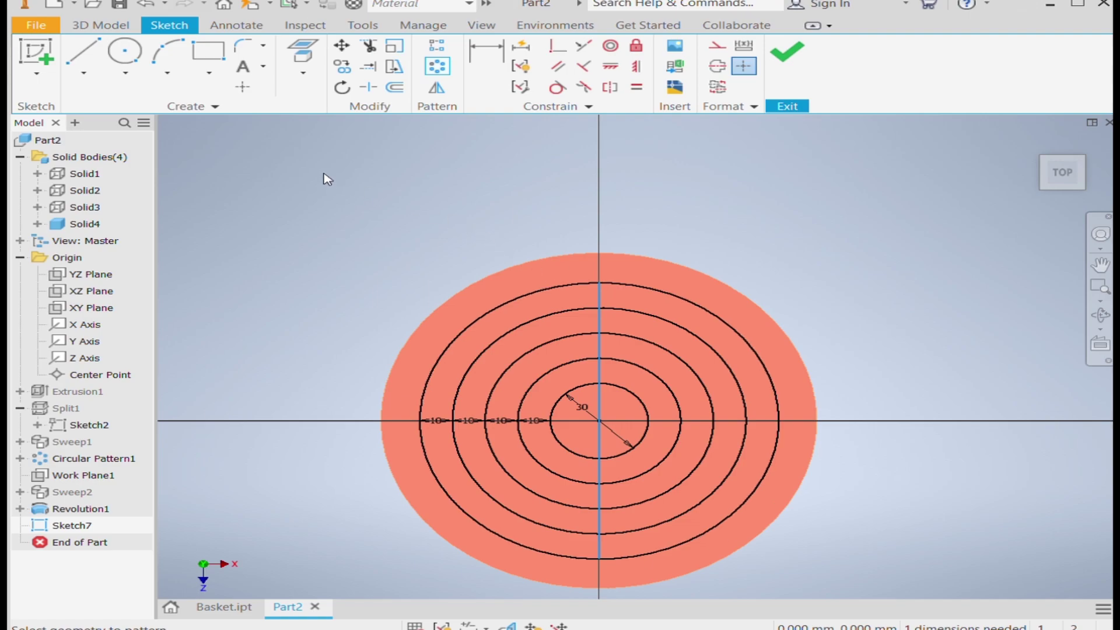
{"action": "left_click", "coordinate": [290, 161]}
{"action": "left_click", "coordinate": [599, 423]}
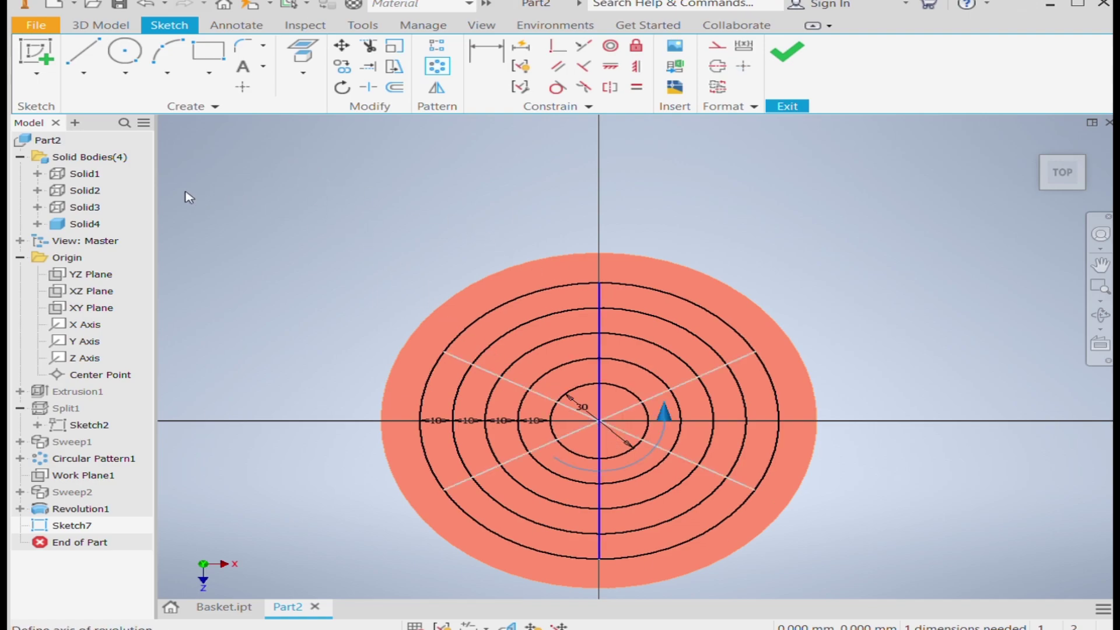
{"action": "type", "text": "8"}
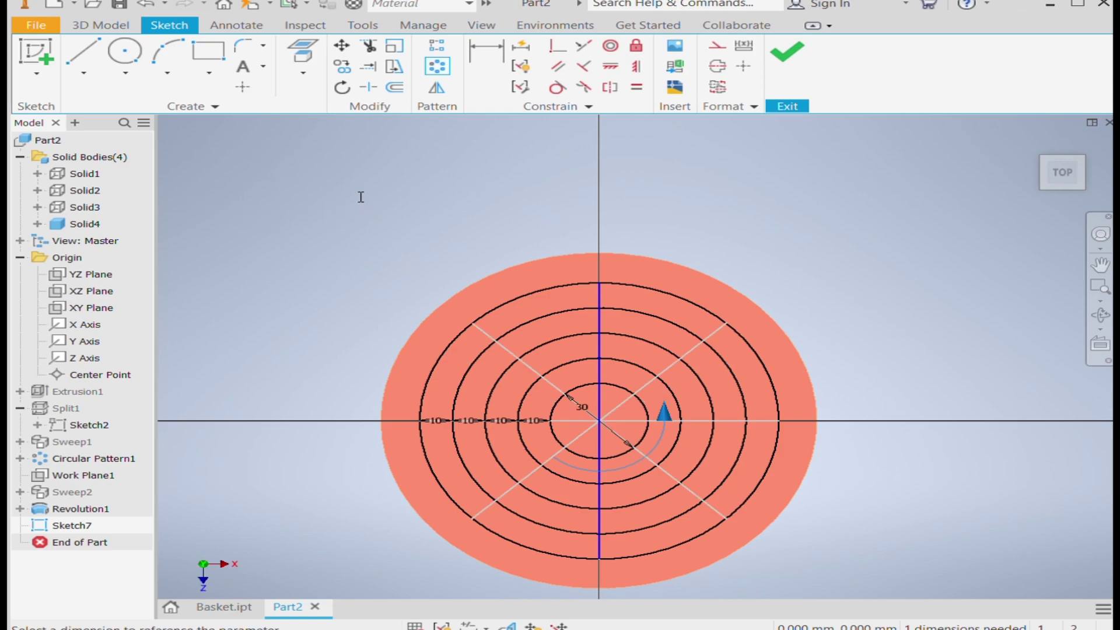
{"action": "key", "text": "BackSpace"}
{"action": "type", "text": "16"}
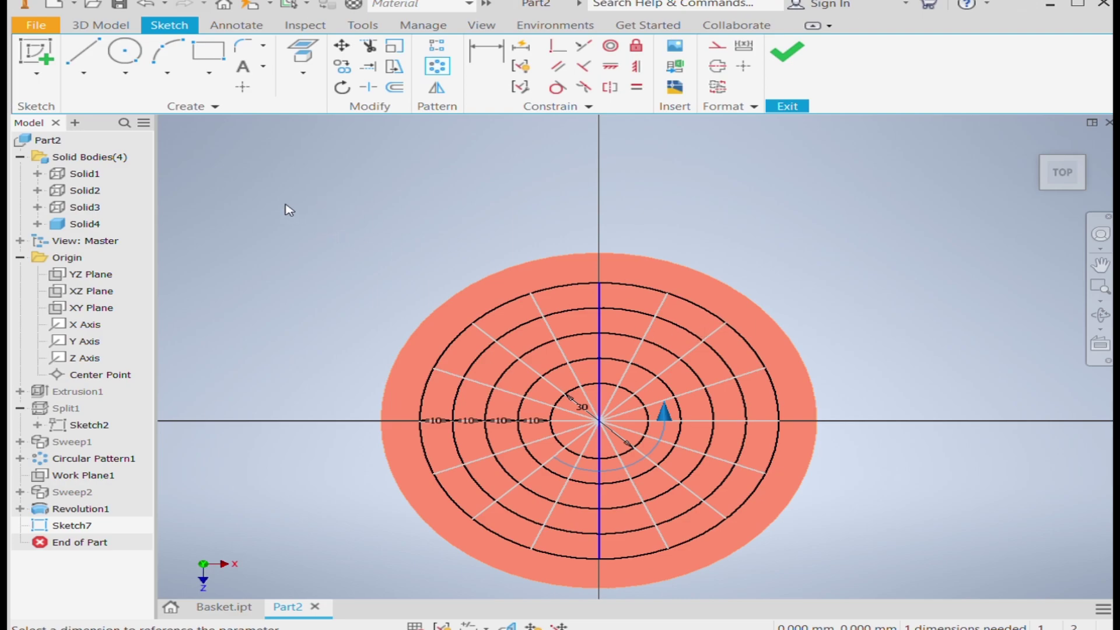
{"action": "key", "text": "Return"}
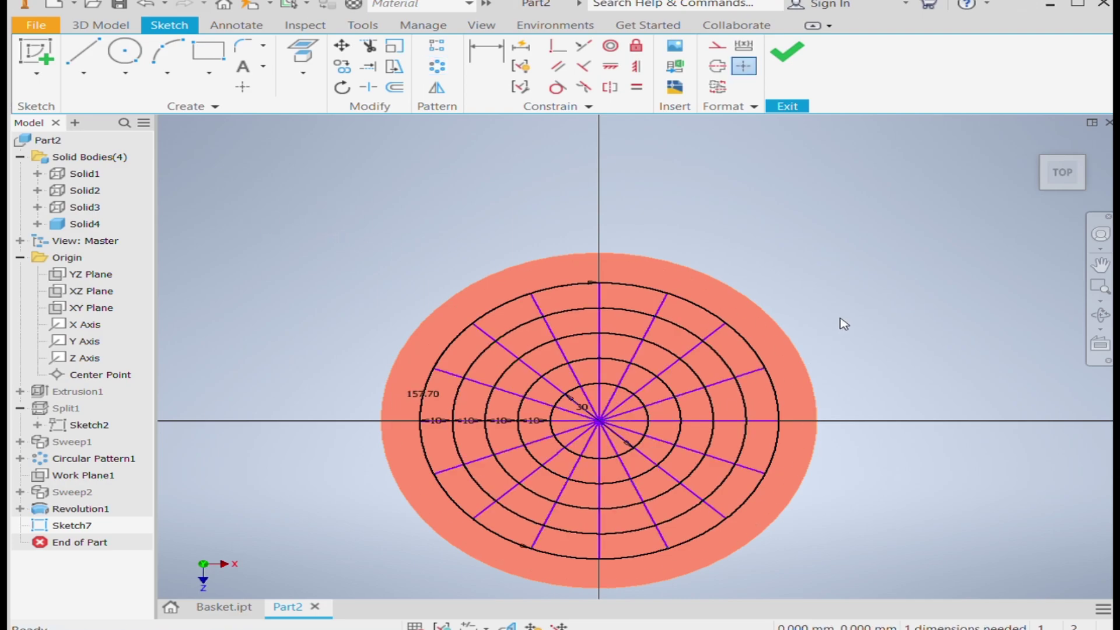
{"action": "left_click", "coordinate": [1037, 142]}
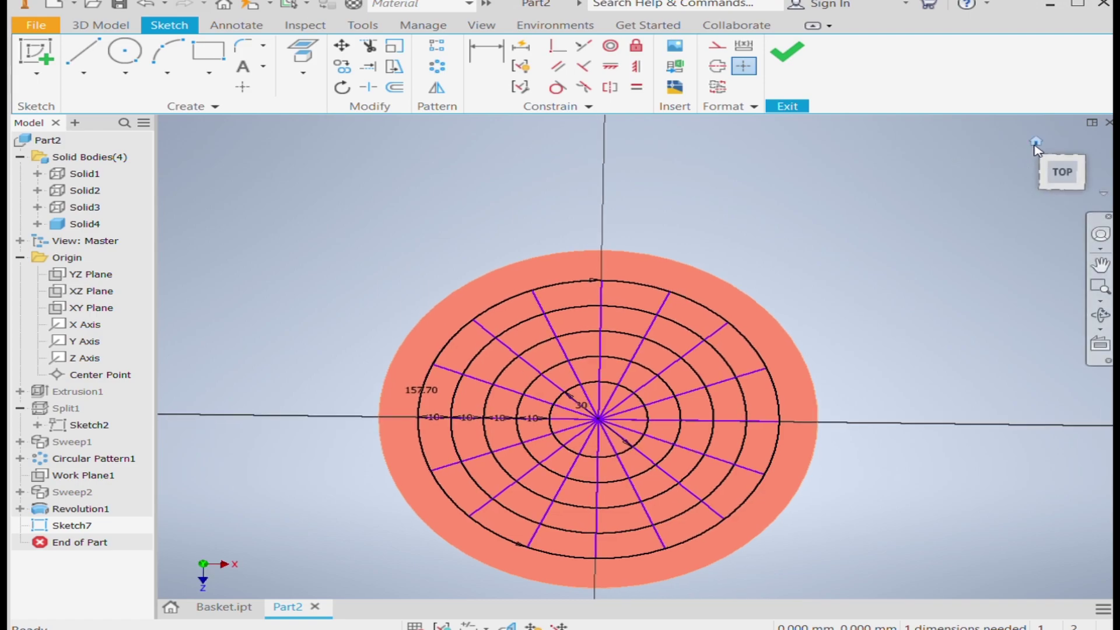
{"action": "left_click", "coordinate": [785, 64]}
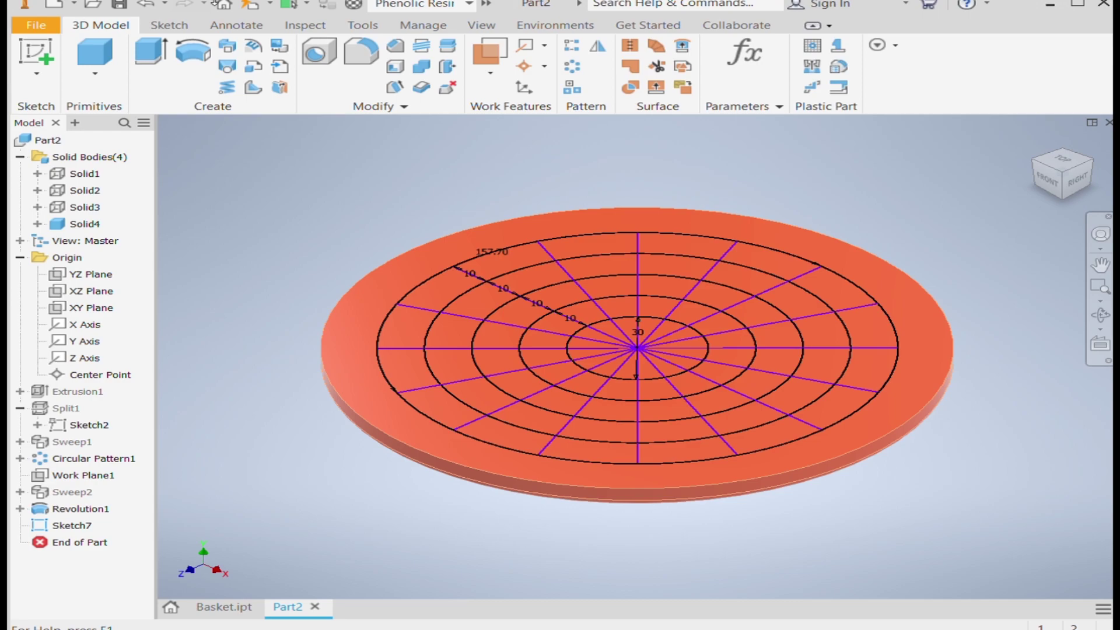
{"action": "left_click", "coordinate": [812, 46]}
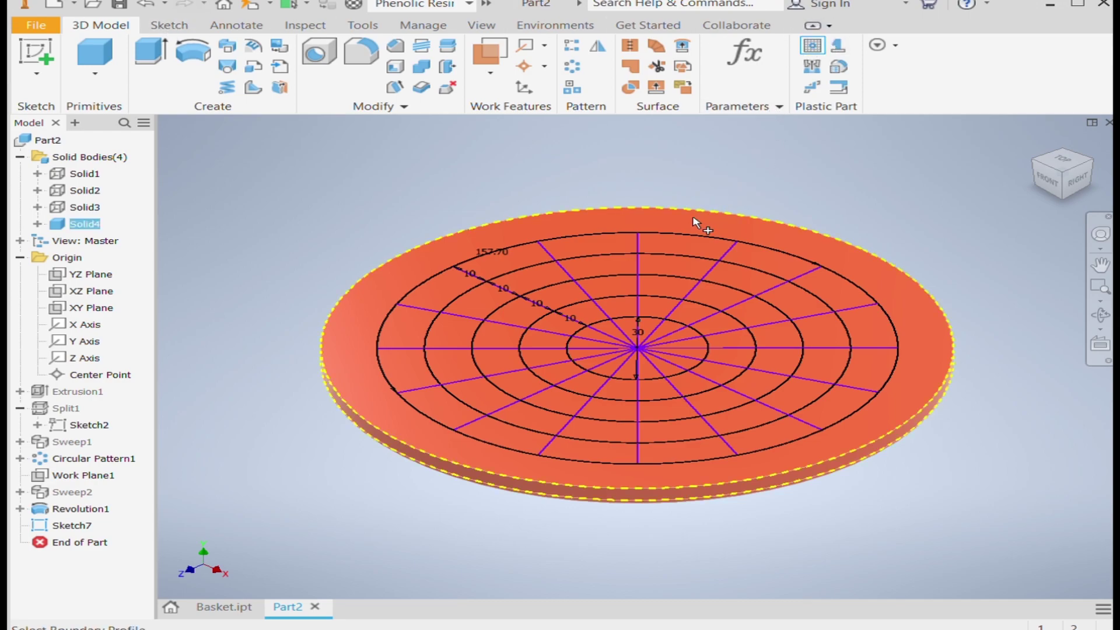
{"action": "left_click", "coordinate": [686, 239]}
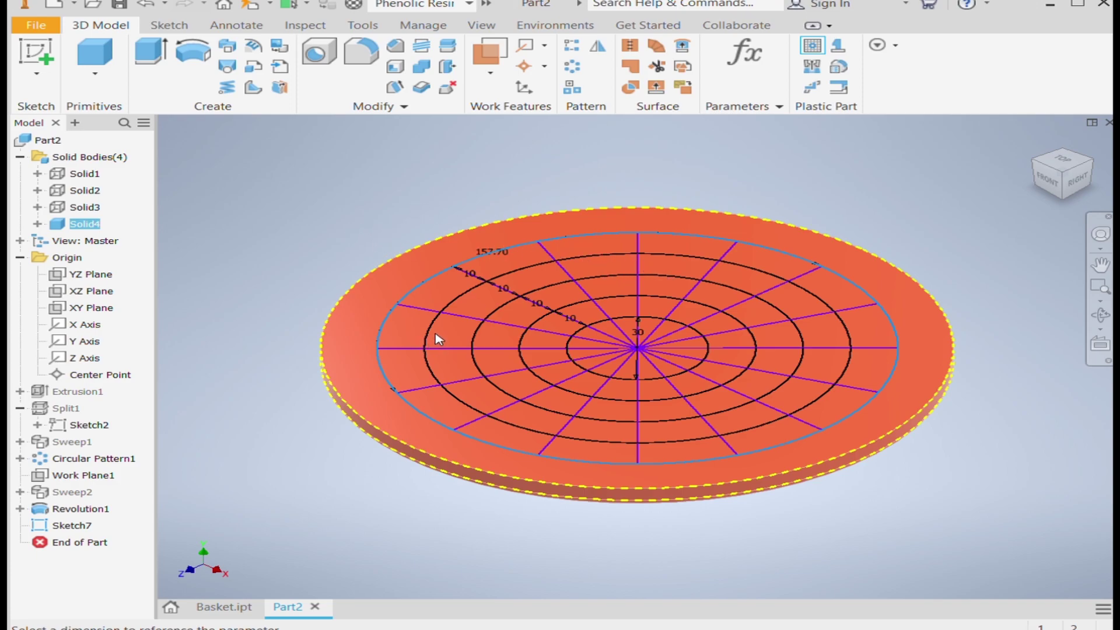
{"action": "key", "text": "Escape"}
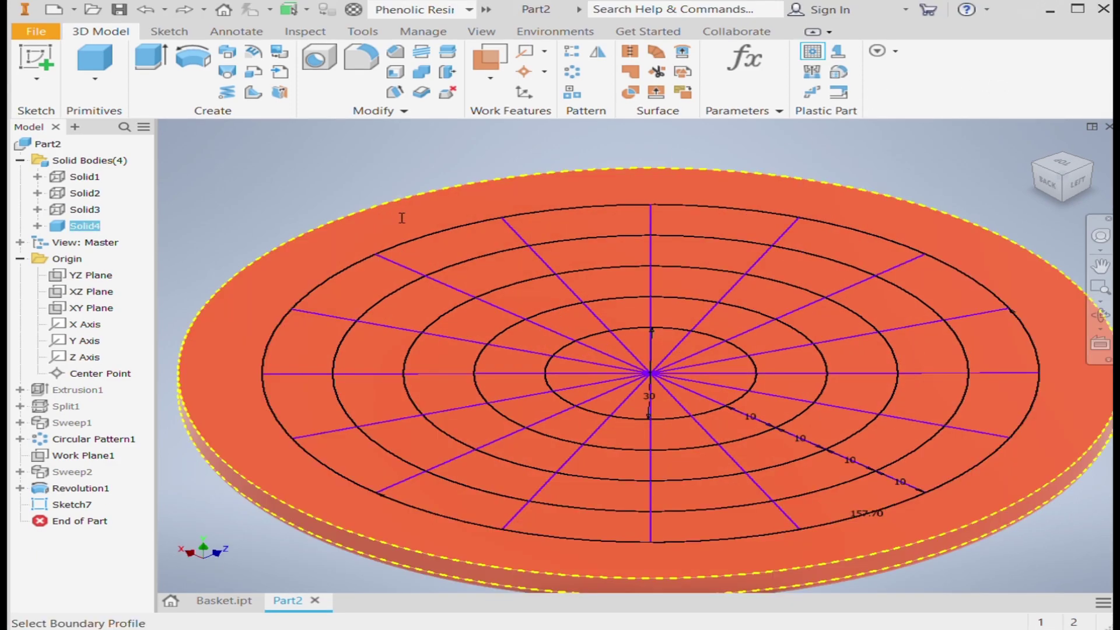
Use the largest sketch circle as the Grill boundary and select seven of the patterned lines through the centre as ribs
{"action": "left_click", "coordinate": [704, 208]}
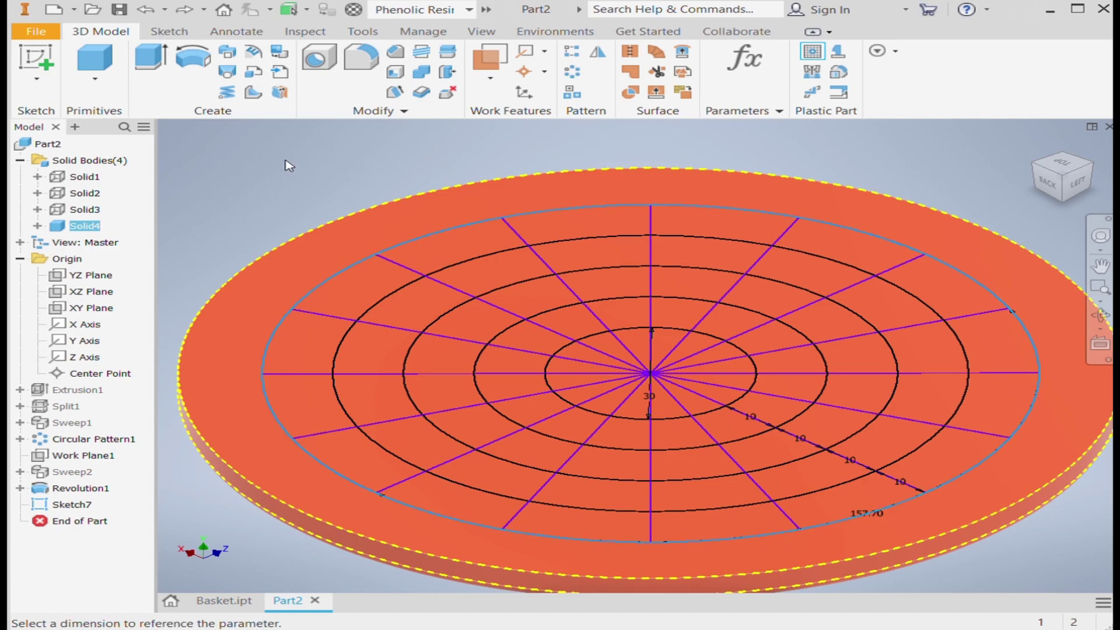
{"action": "left_click", "coordinate": [363, 193]}
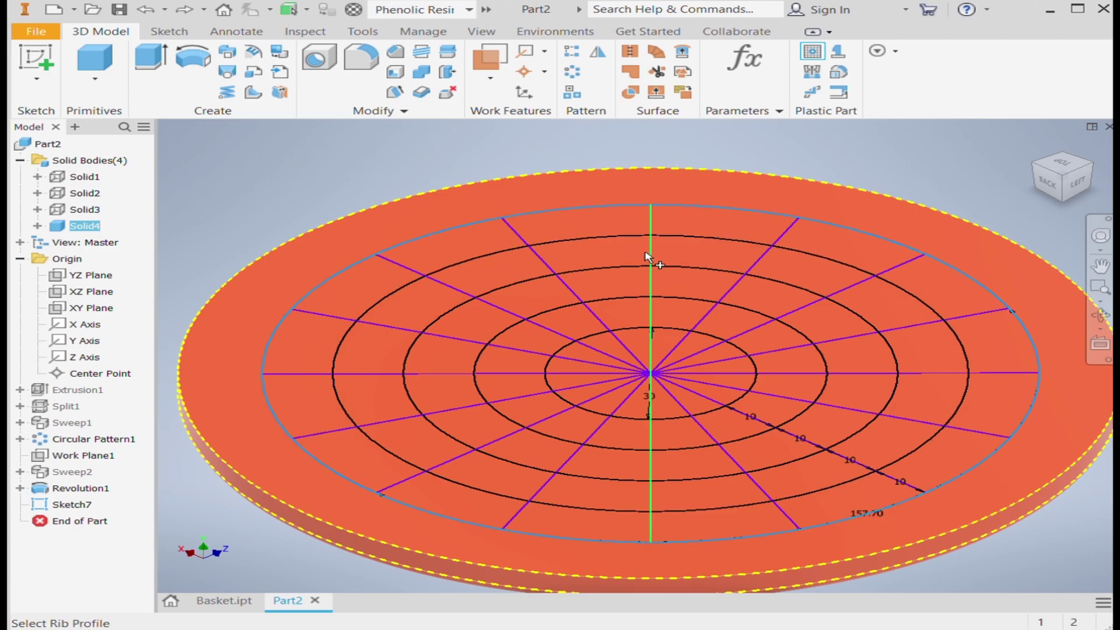
{"action": "left_click", "coordinate": [647, 256]}
{"action": "left_click", "coordinate": [764, 255]}
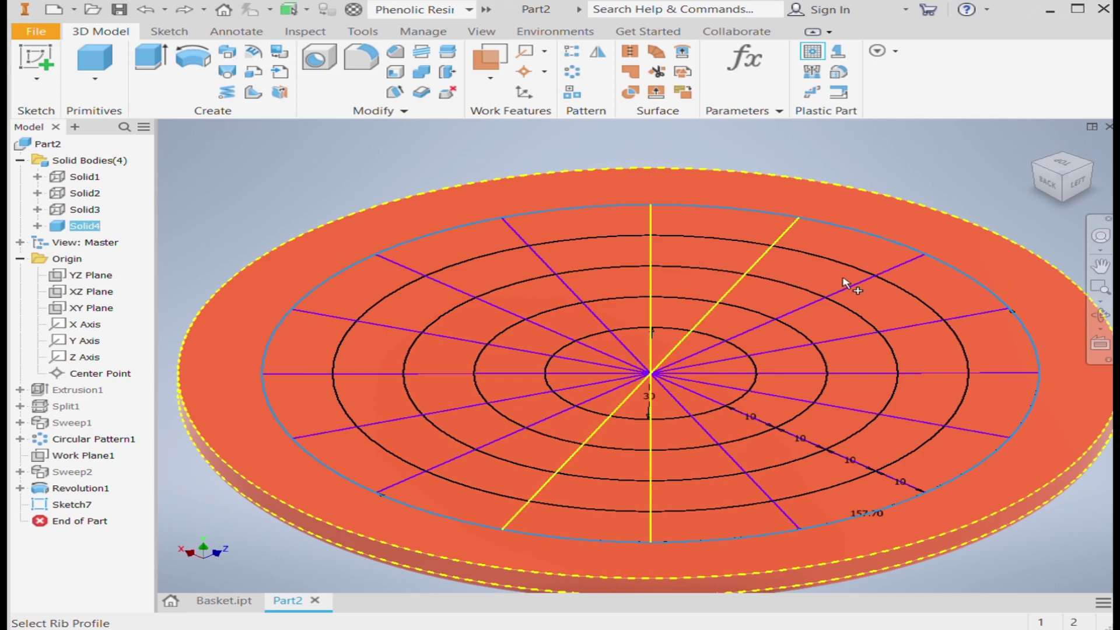
{"action": "left_click", "coordinate": [850, 287]}
{"action": "left_click", "coordinate": [913, 328]}
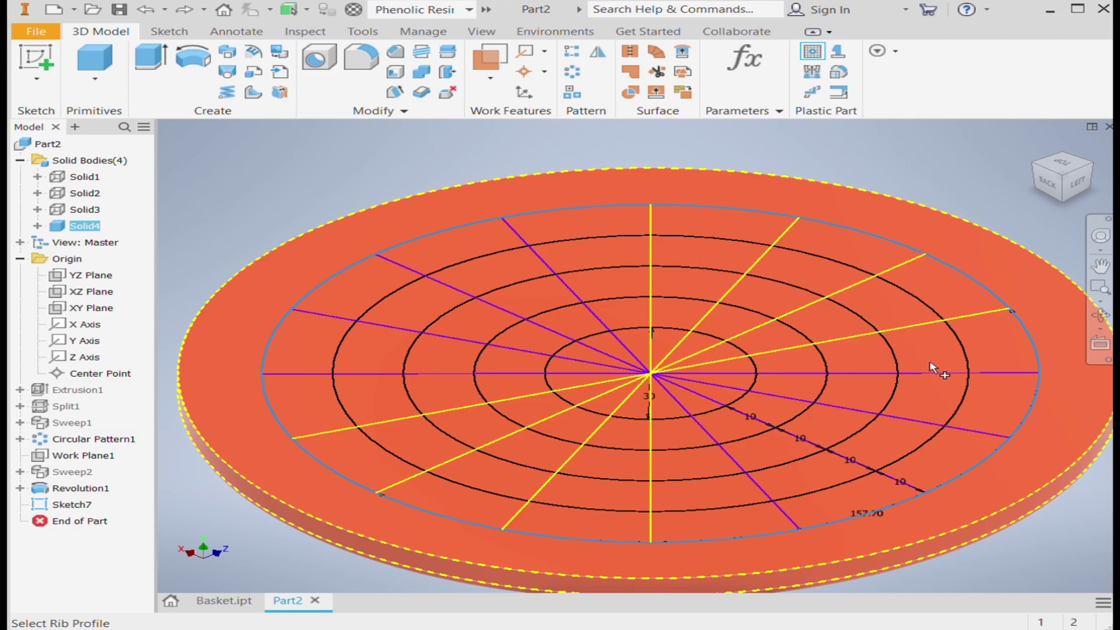
{"action": "left_click", "coordinate": [928, 377]}
{"action": "left_click", "coordinate": [909, 418]}
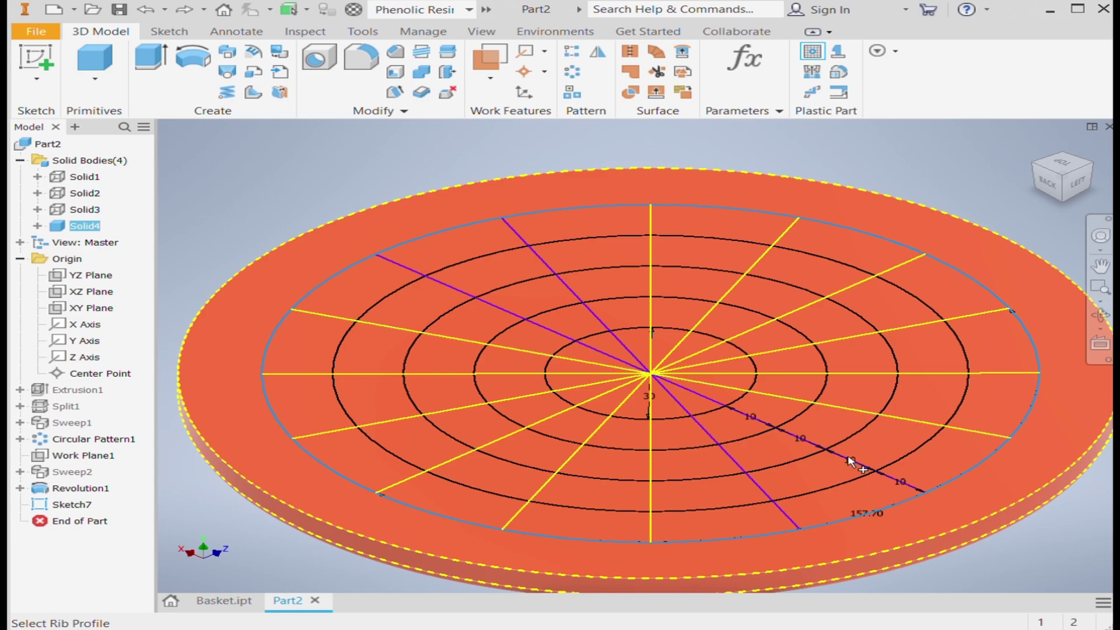
{"action": "left_click", "coordinate": [758, 480]}
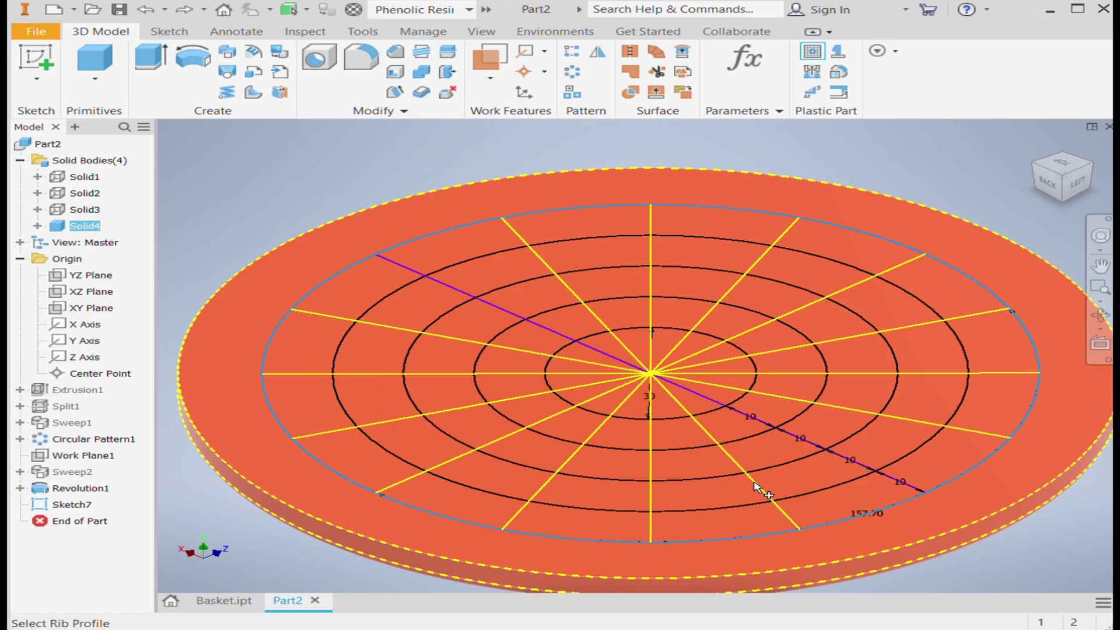
{"action": "left_click", "coordinate": [374, 215]}
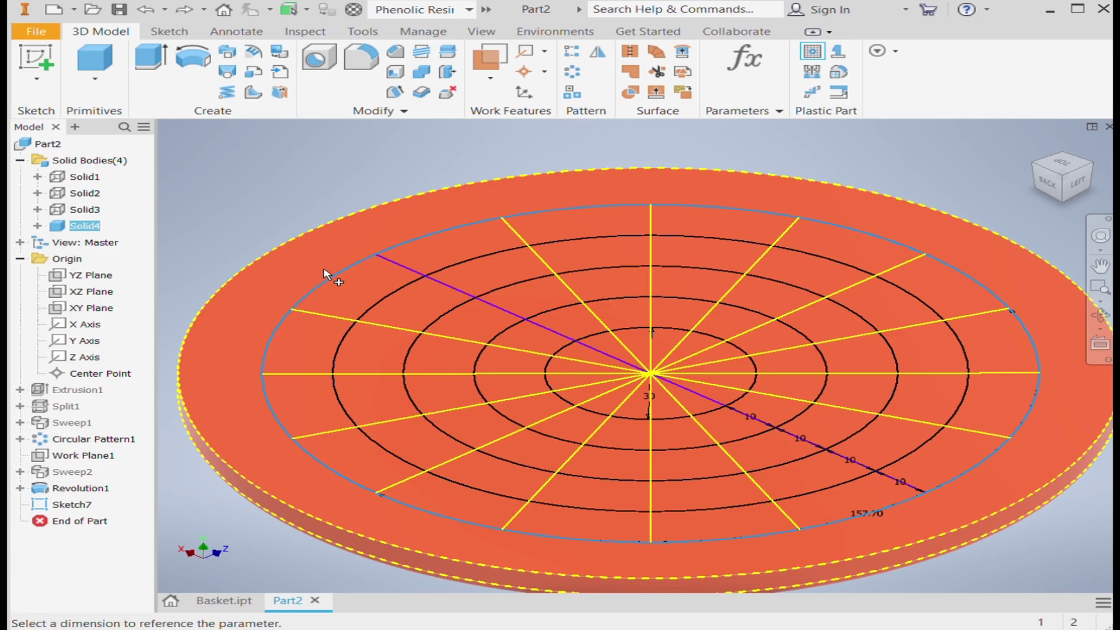
Select the four inner concentric circles as the Grill's spar profiles
{"action": "left_click", "coordinate": [347, 170]}
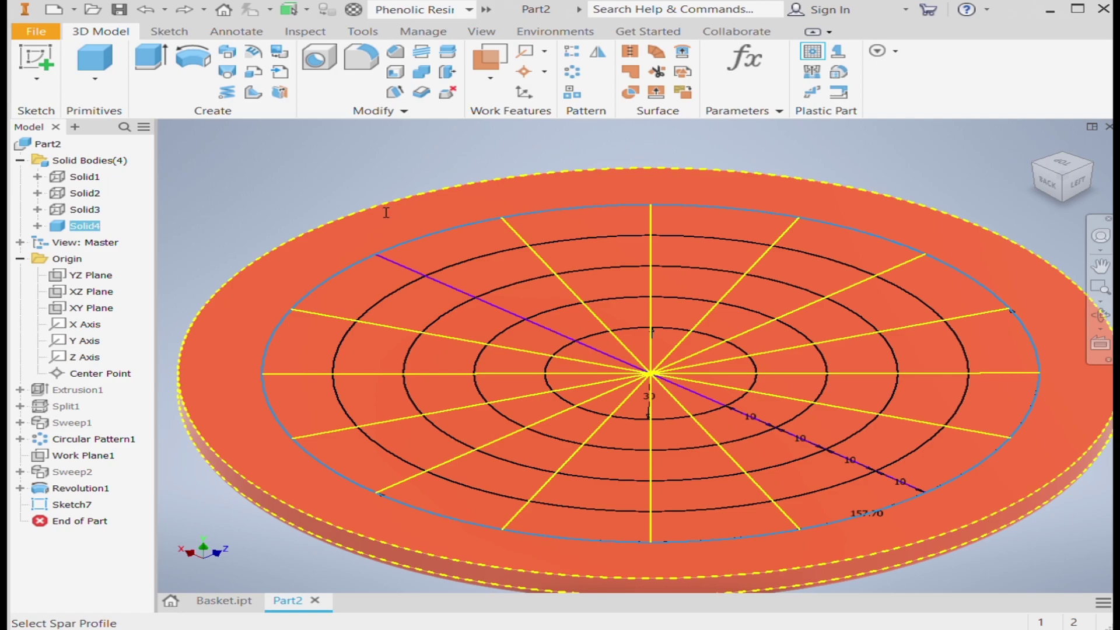
{"action": "left_click", "coordinate": [688, 239]}
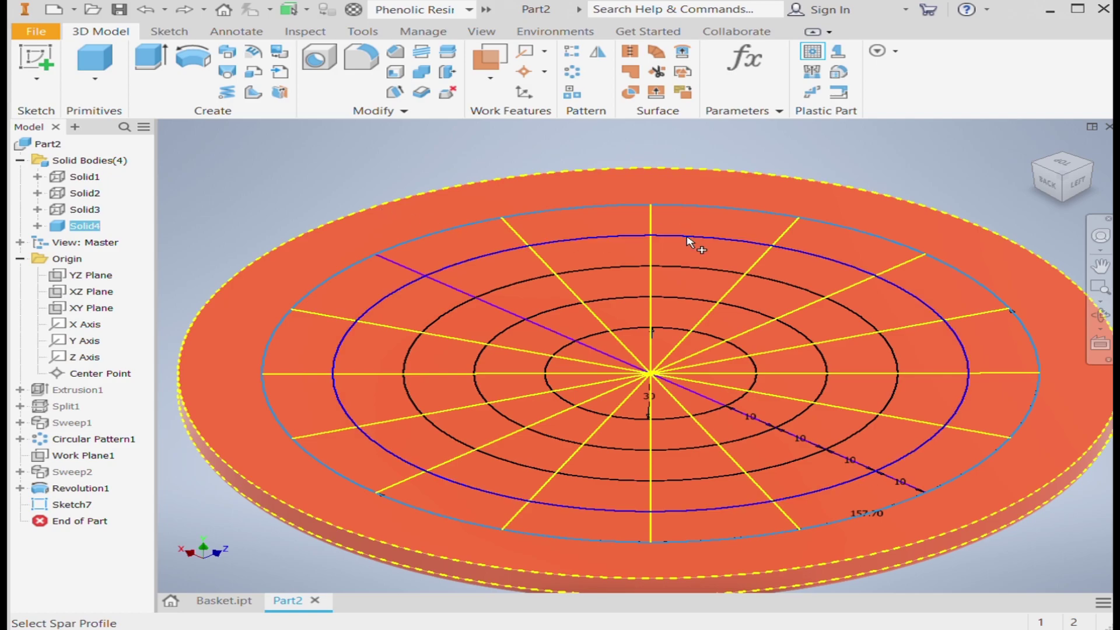
{"action": "left_click", "coordinate": [701, 270]}
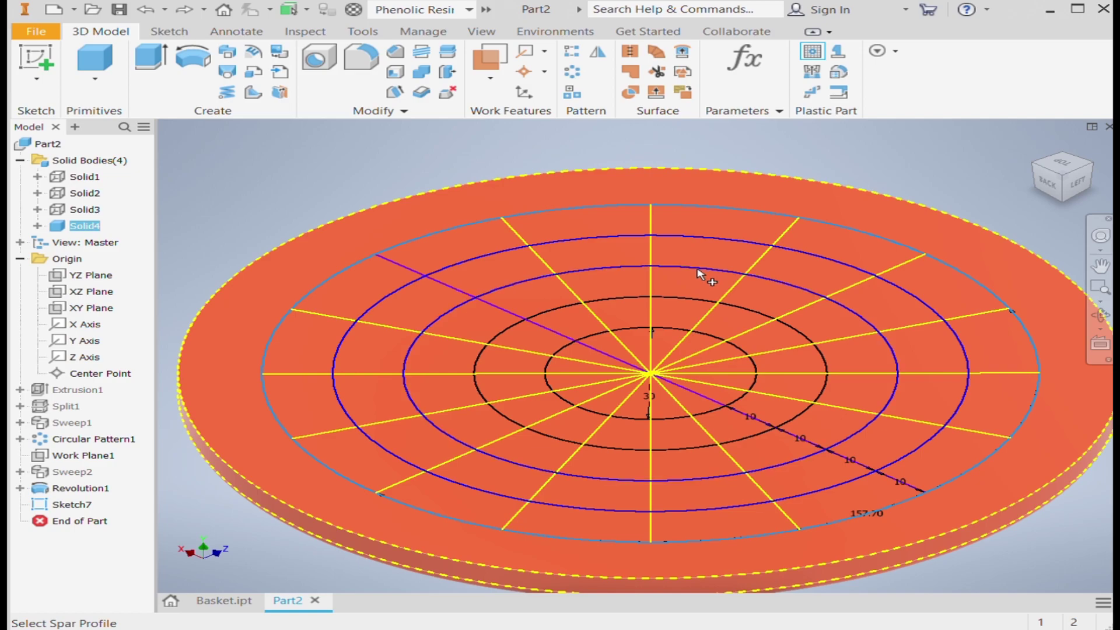
{"action": "left_click", "coordinate": [687, 299]}
{"action": "left_click", "coordinate": [665, 330]}
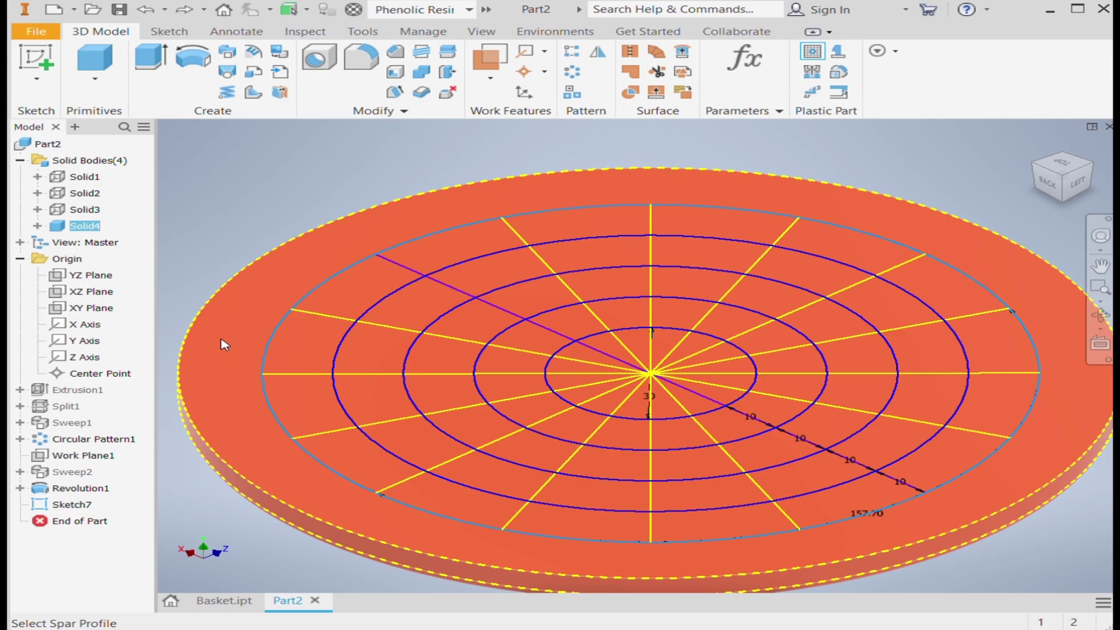